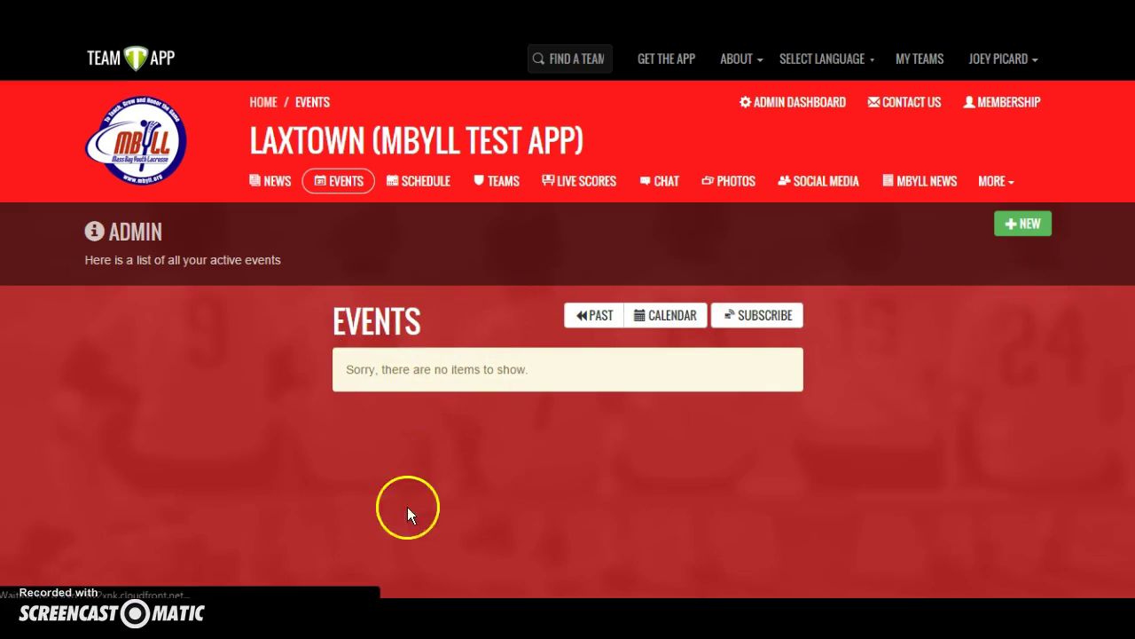
Step: Create a new event titled "Coaches Meeting" and make it viewable by the Laxtown Board Members and Laxtown Coaches groups
click(1027, 229)
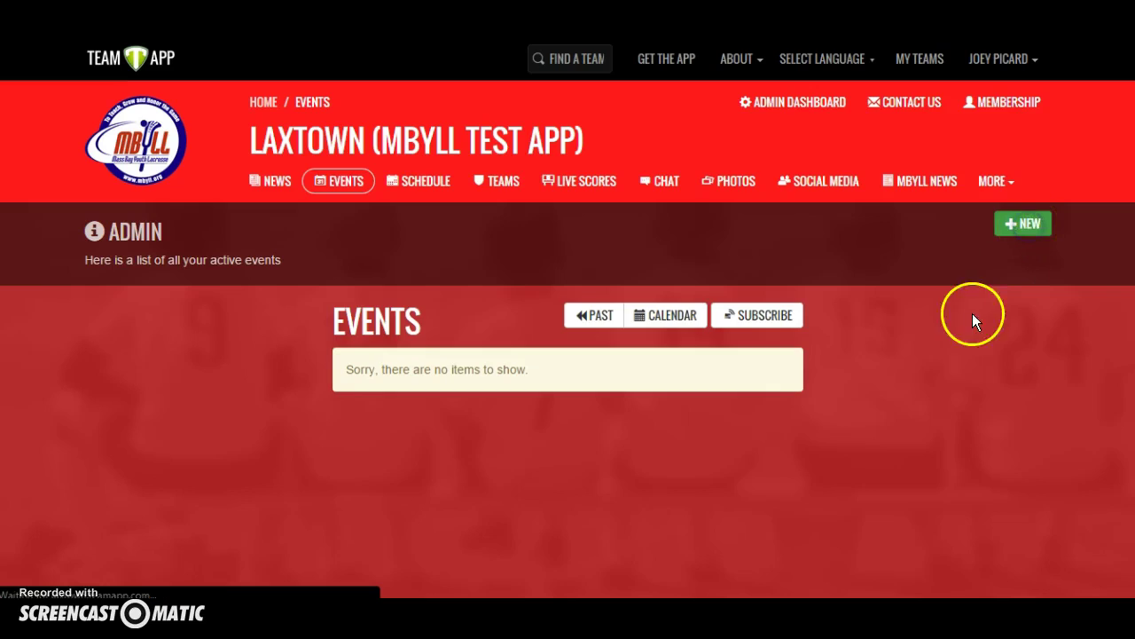
scroll(912, 343, down, 3)
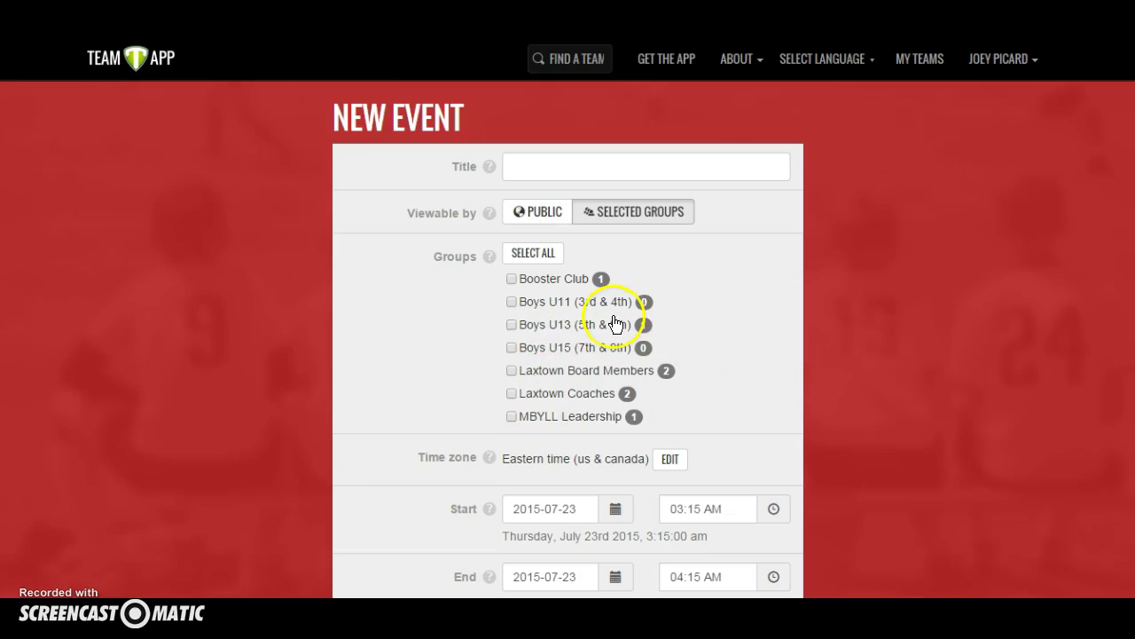
click(562, 173)
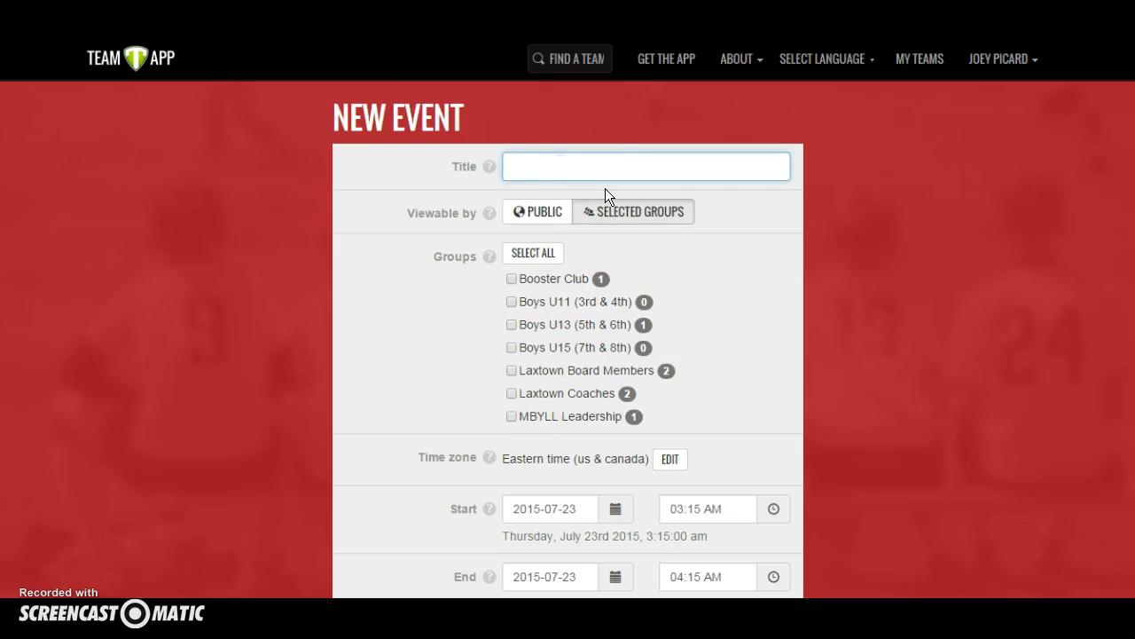
text(Coaches Meeting)
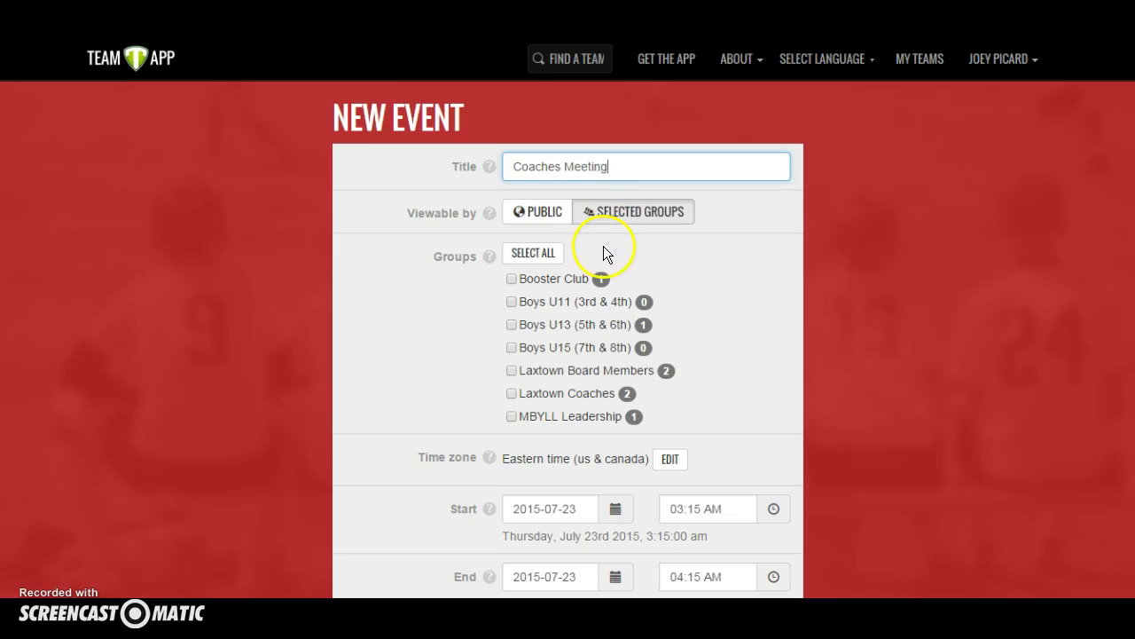
click(513, 393)
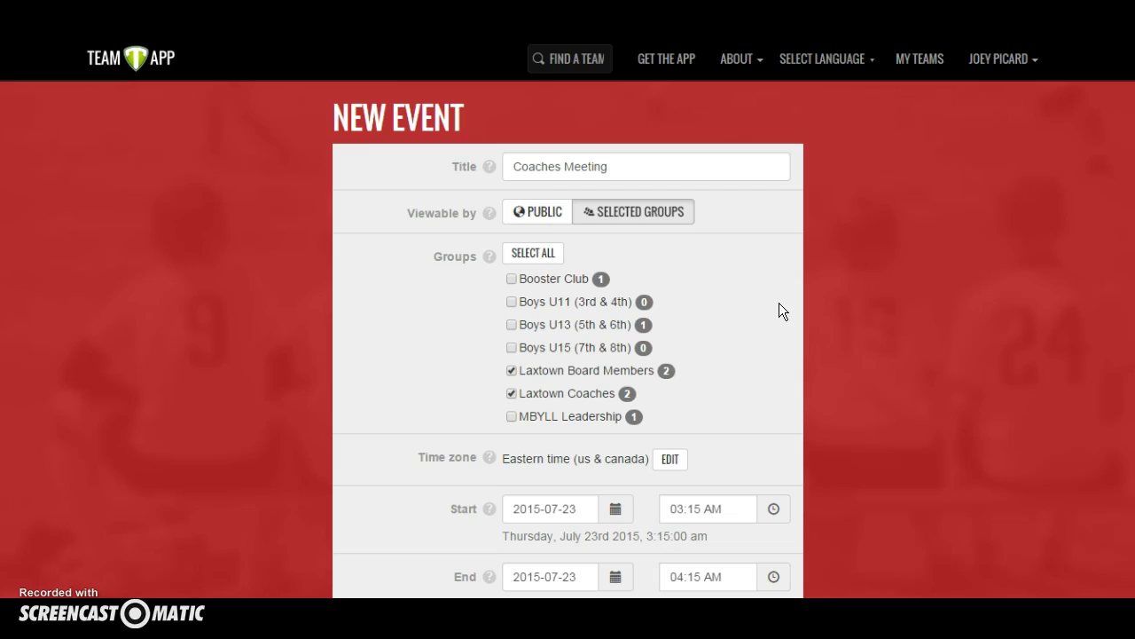
Step: Set the event's start to 2015-07-26 at 07:15 PM
scroll(778, 302, down, 2)
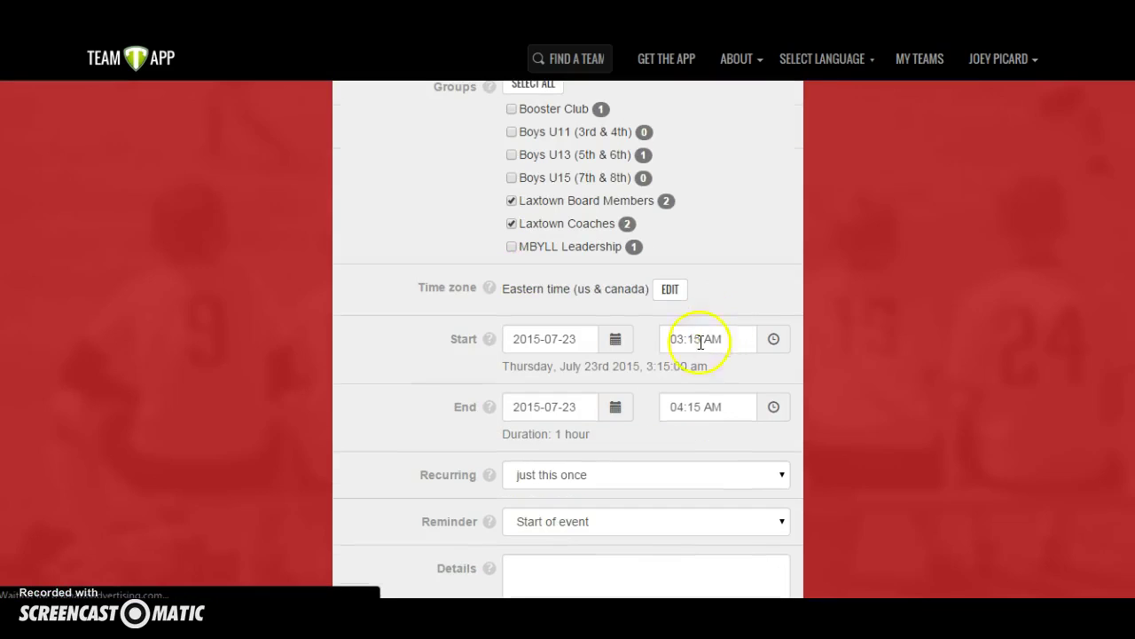
scroll(654, 362, down, 1)
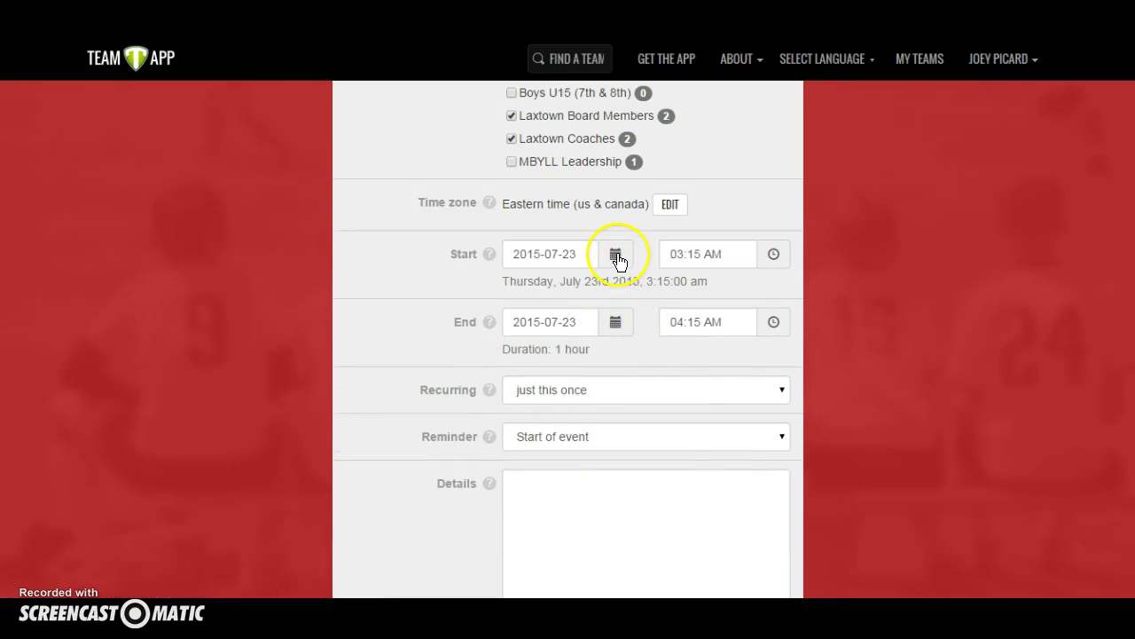
click(615, 257)
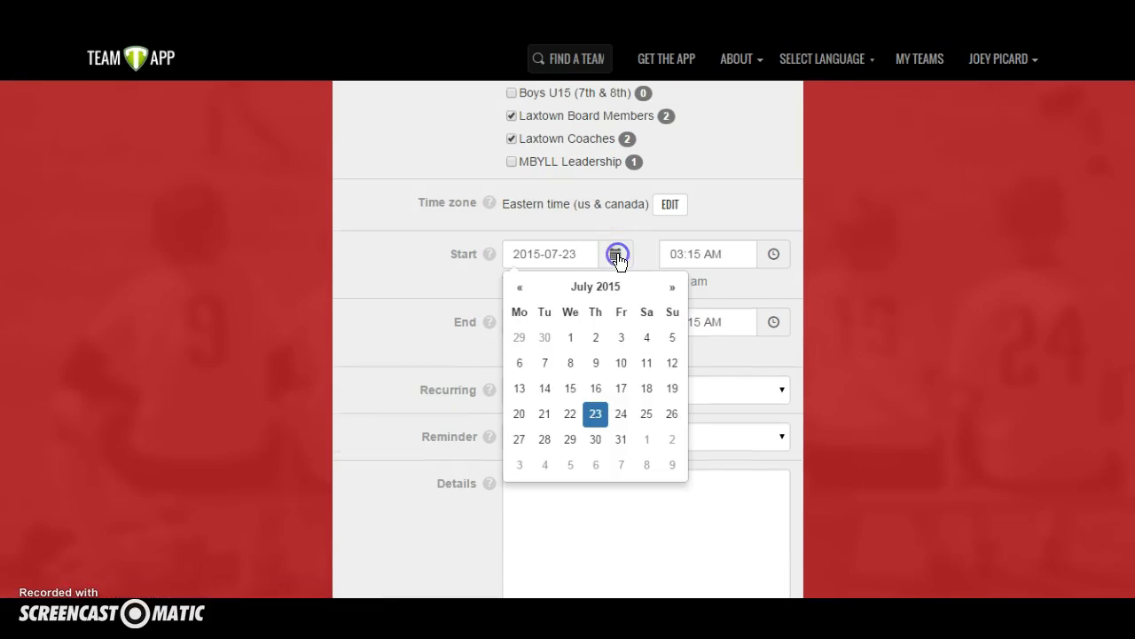
click(670, 416)
click(772, 254)
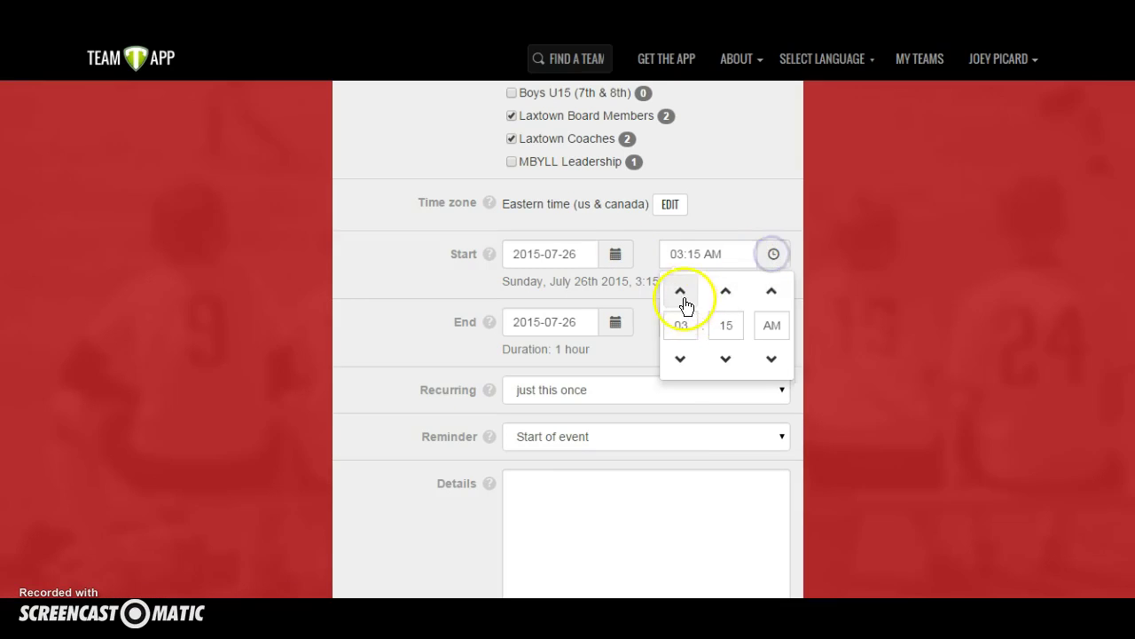
click(681, 291)
click(680, 291)
click(680, 291)
click(680, 291)
click(775, 293)
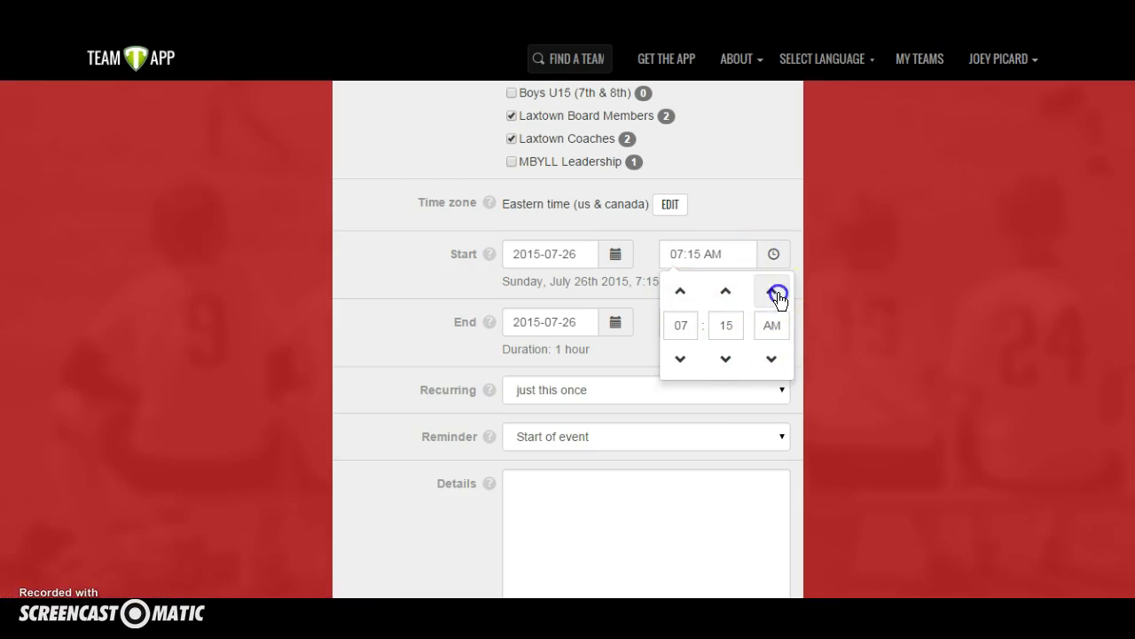
click(841, 307)
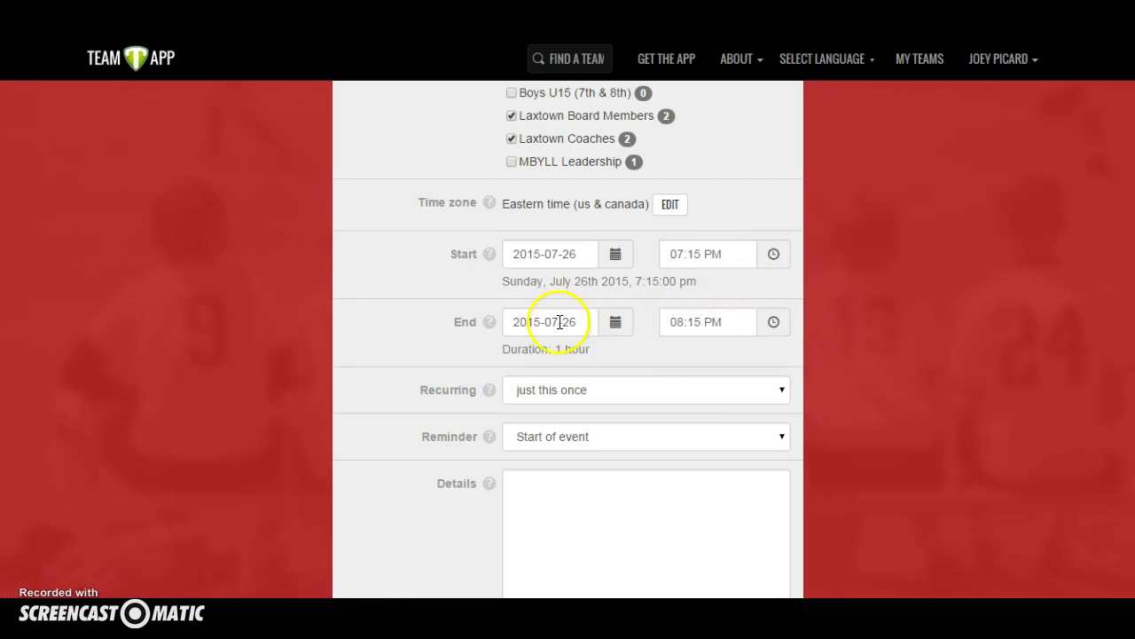
Step: Keep the event's recurrence as "just this once" and set its reminder to 1 hour before
scroll(837, 361, down, 2)
mouse_move(488, 220)
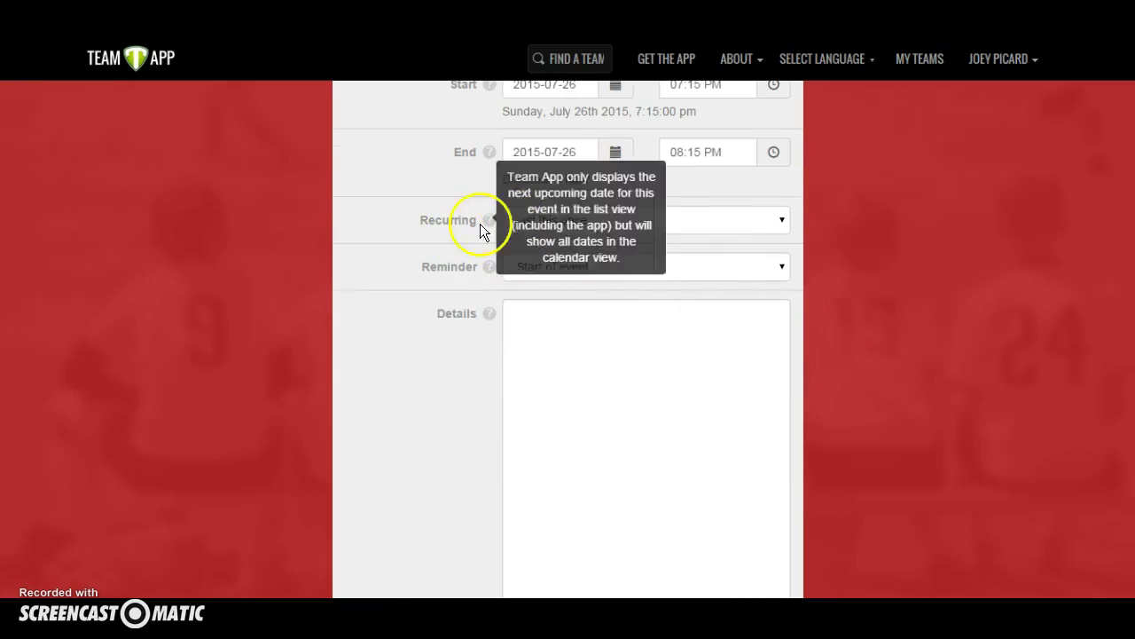
click(782, 220)
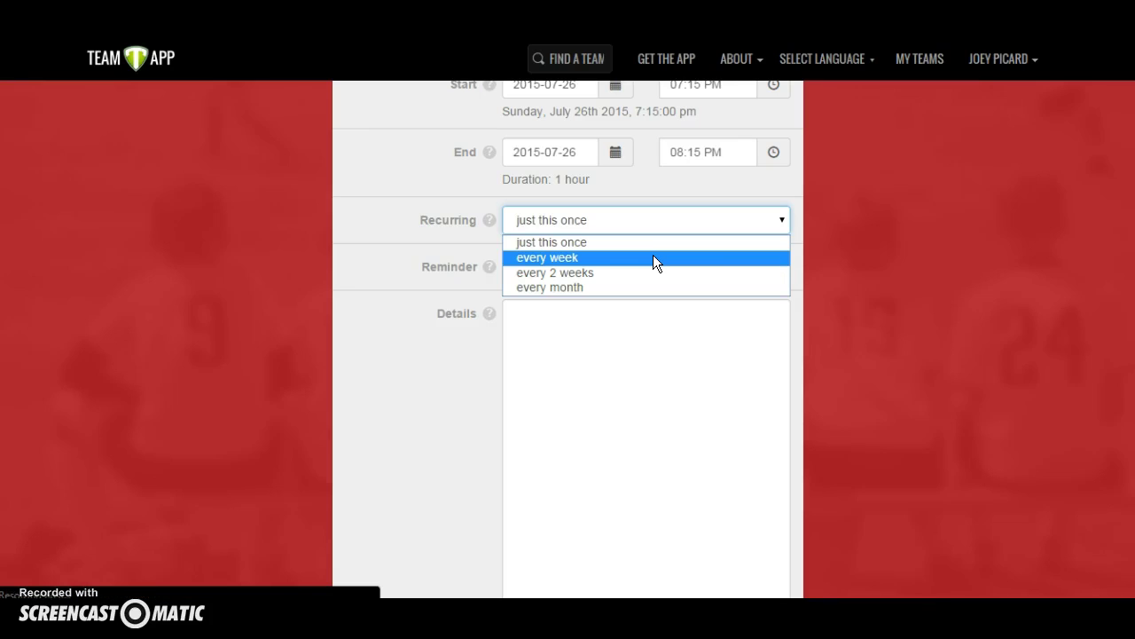
click(556, 242)
scroll(758, 283, down, 1)
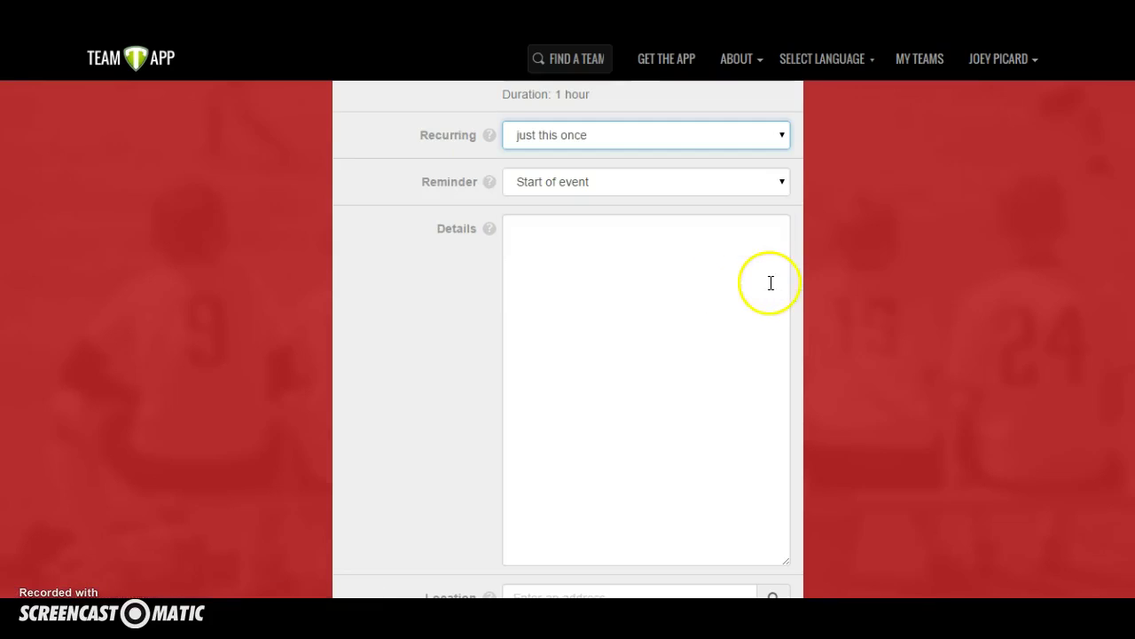
click(780, 182)
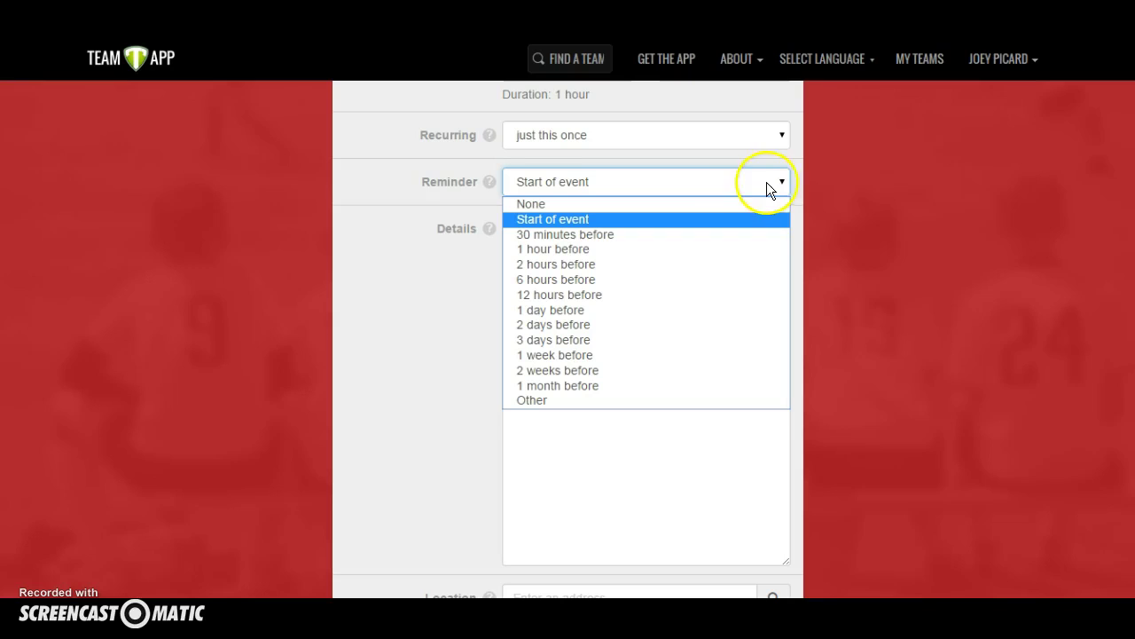
click(558, 250)
Step: Enter the event details "All-coaches meeting. Giving out bags, polos, going over rules."
scroll(923, 283, down, 1)
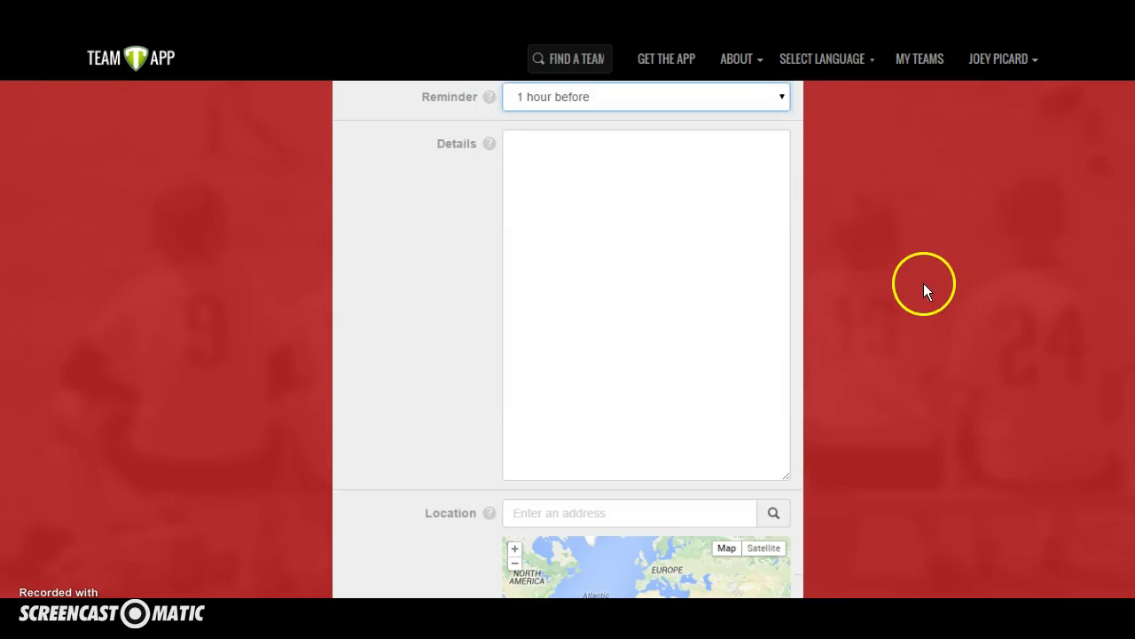
click(558, 161)
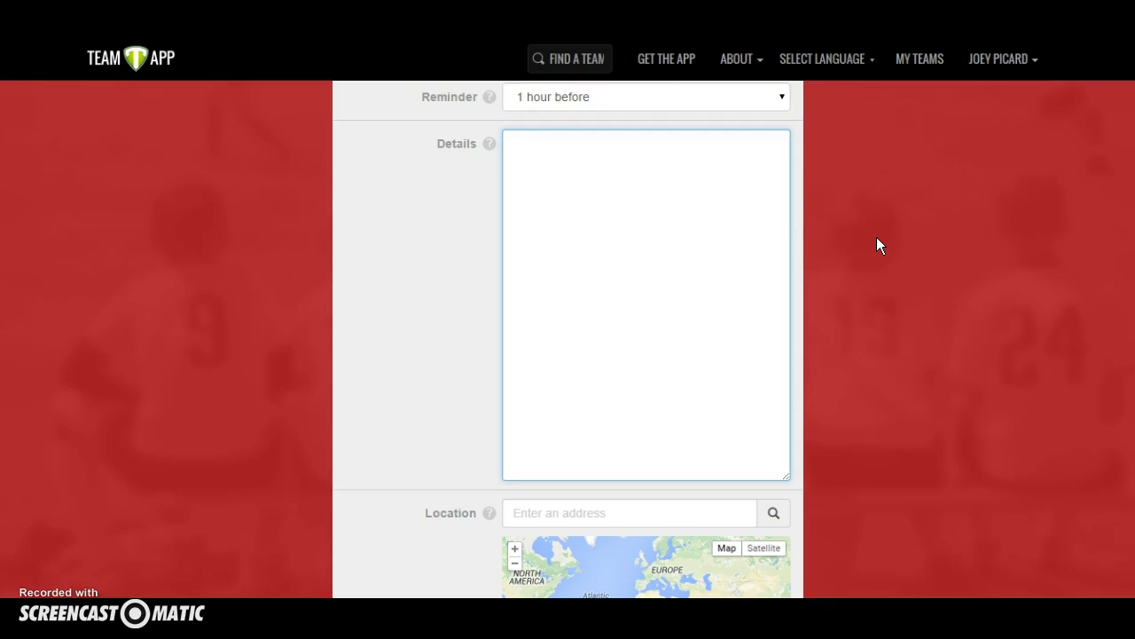
text(All-coaches meeting. )
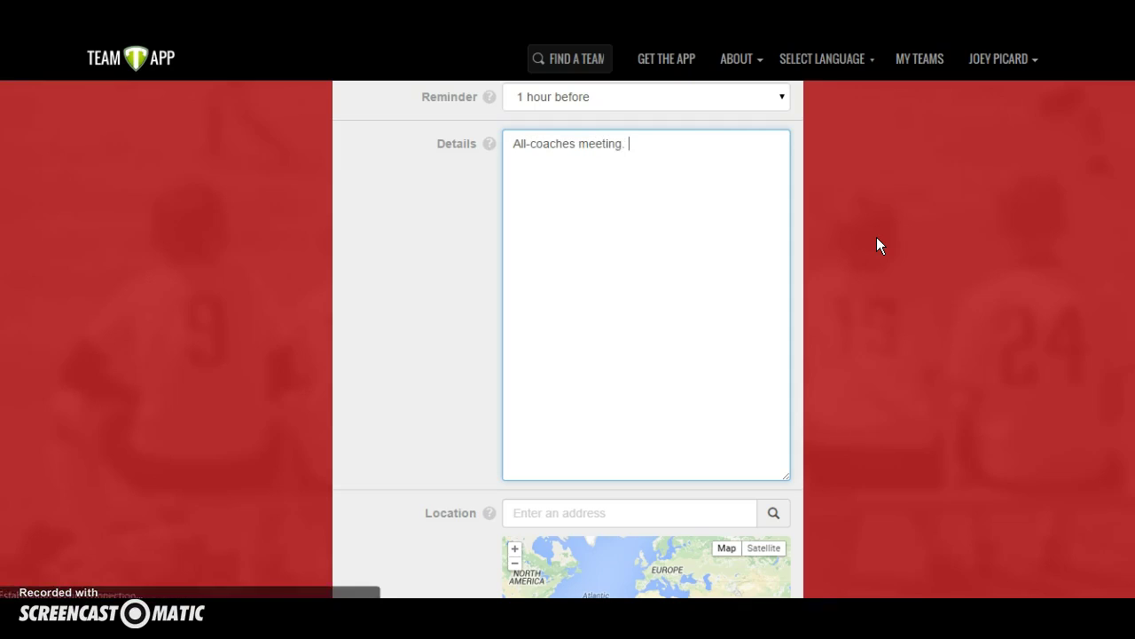
text(Giving out bags, po)
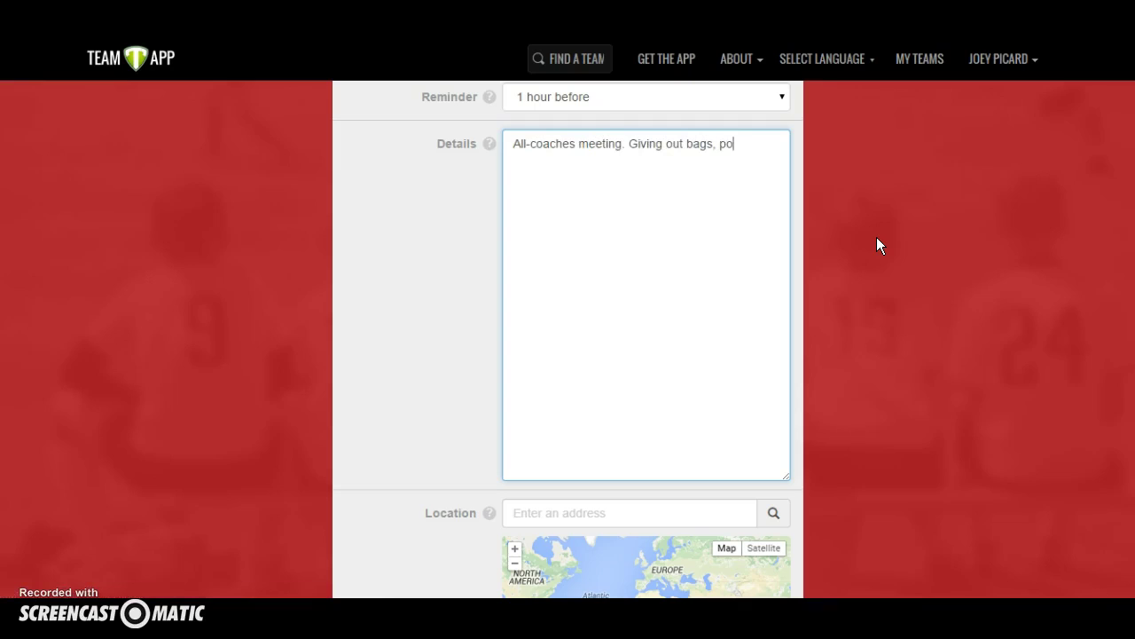
text(los, going over rules.)
click(877, 246)
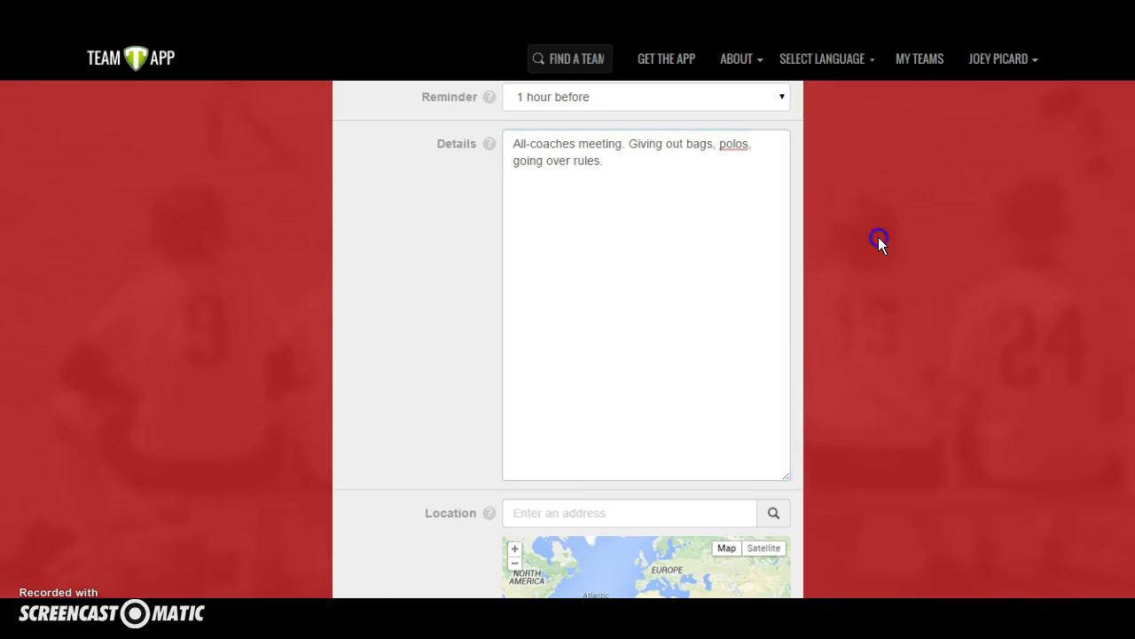
Step: Ask invitees for a response, leave the email copy off, and save the event
scroll(881, 244, down, 4)
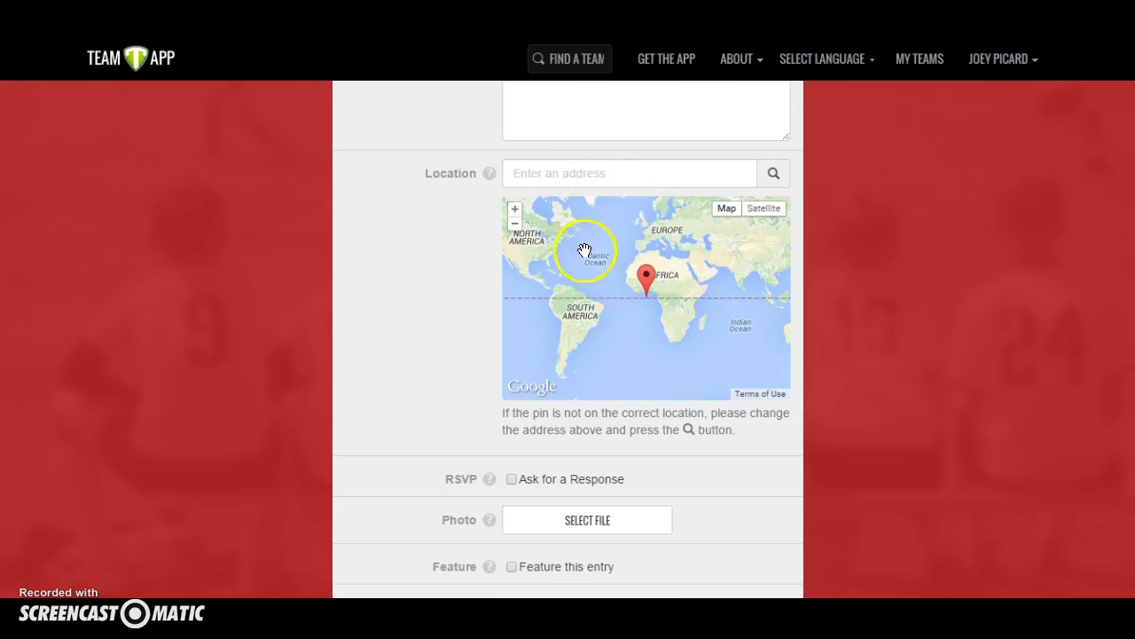
click(665, 309)
scroll(753, 315, down, 3)
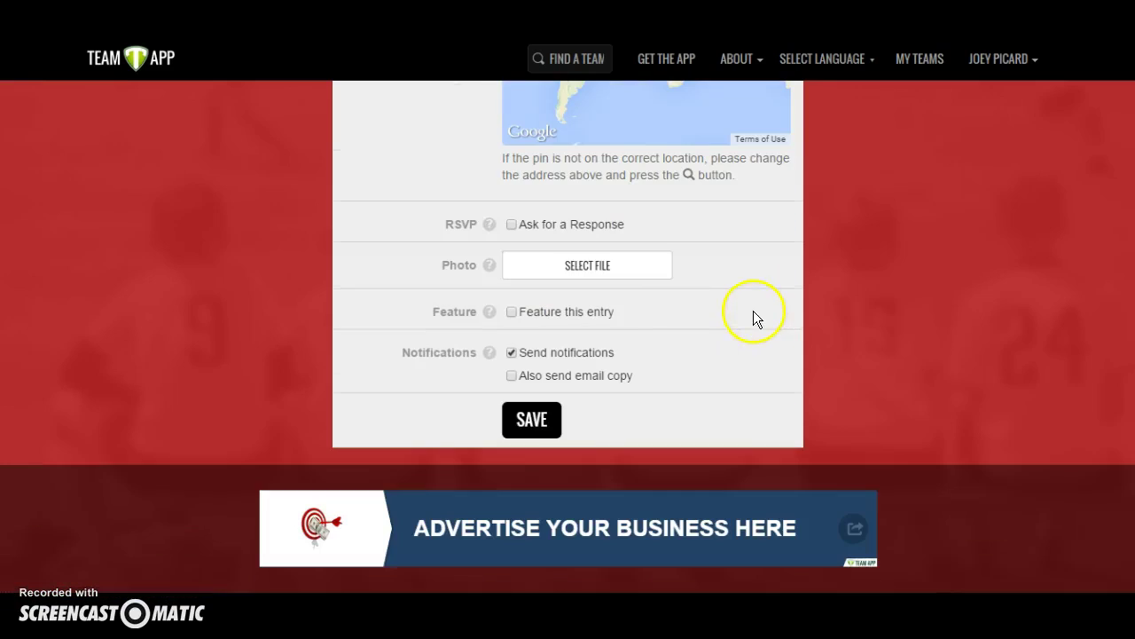
click(511, 226)
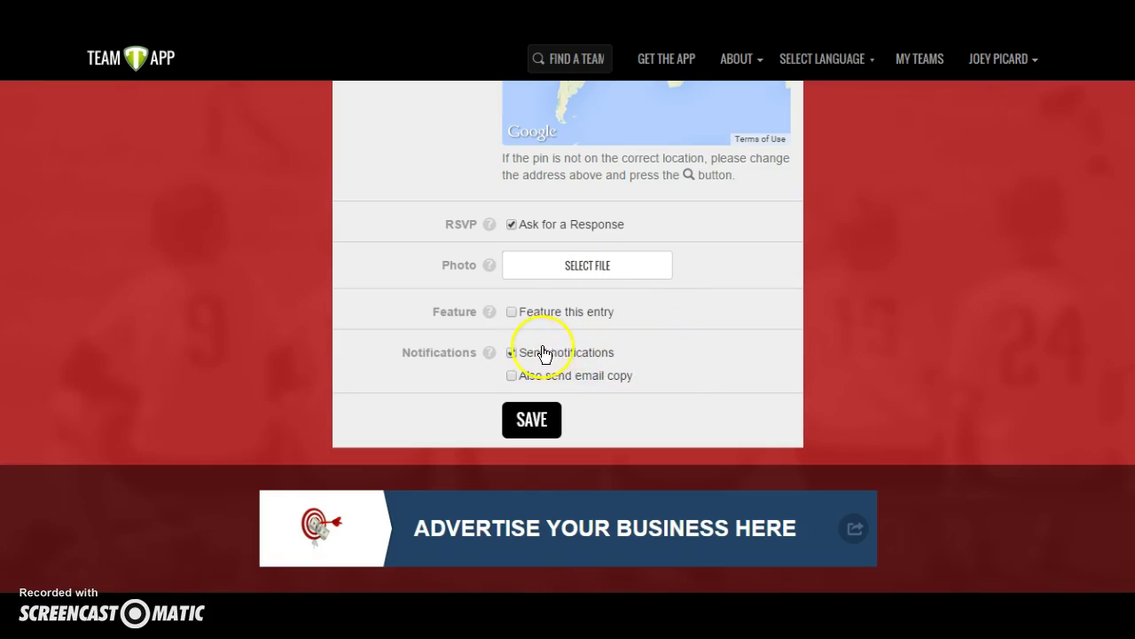
click(511, 376)
click(512, 377)
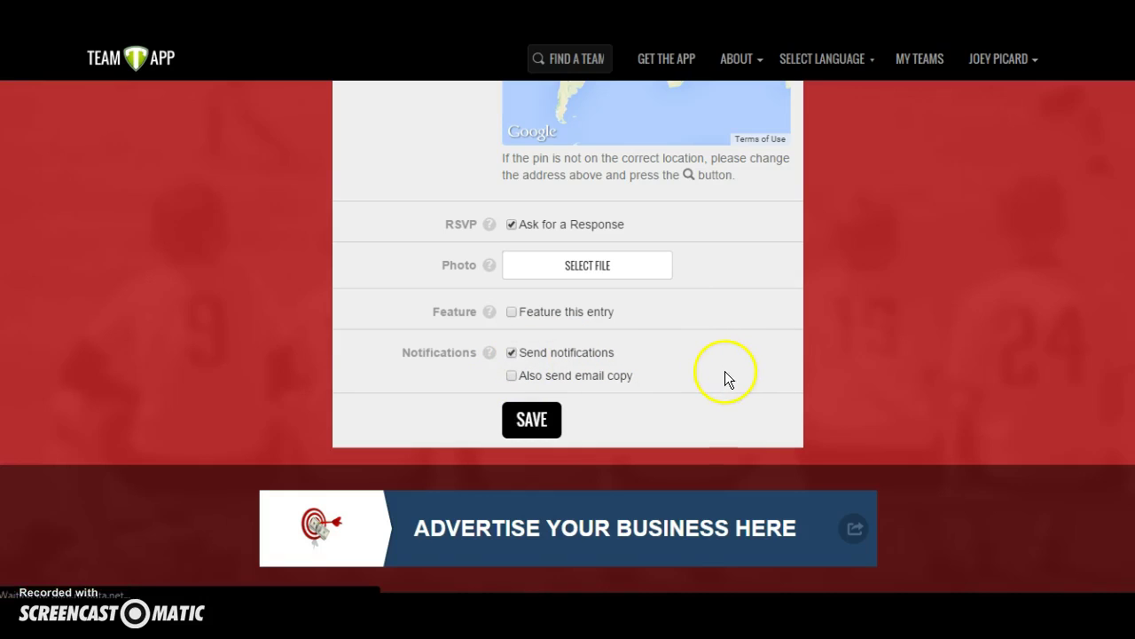
click(535, 420)
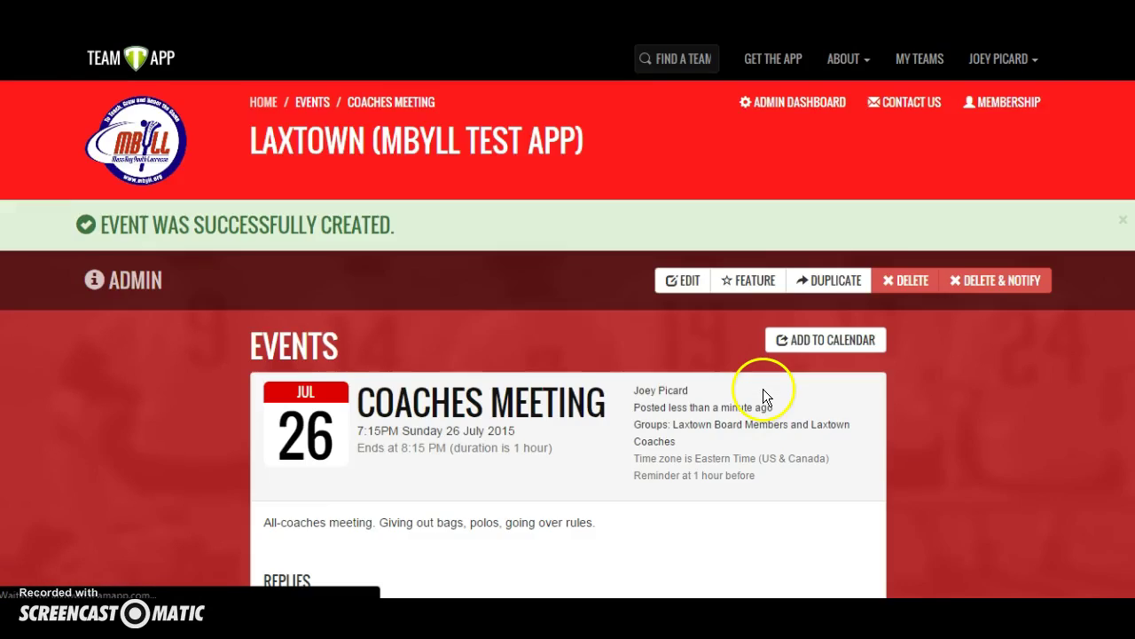
Step: Submit a Yes reply for the preselected admin member on the Coaches Meeting event and review the replies
scroll(769, 384, down, 4)
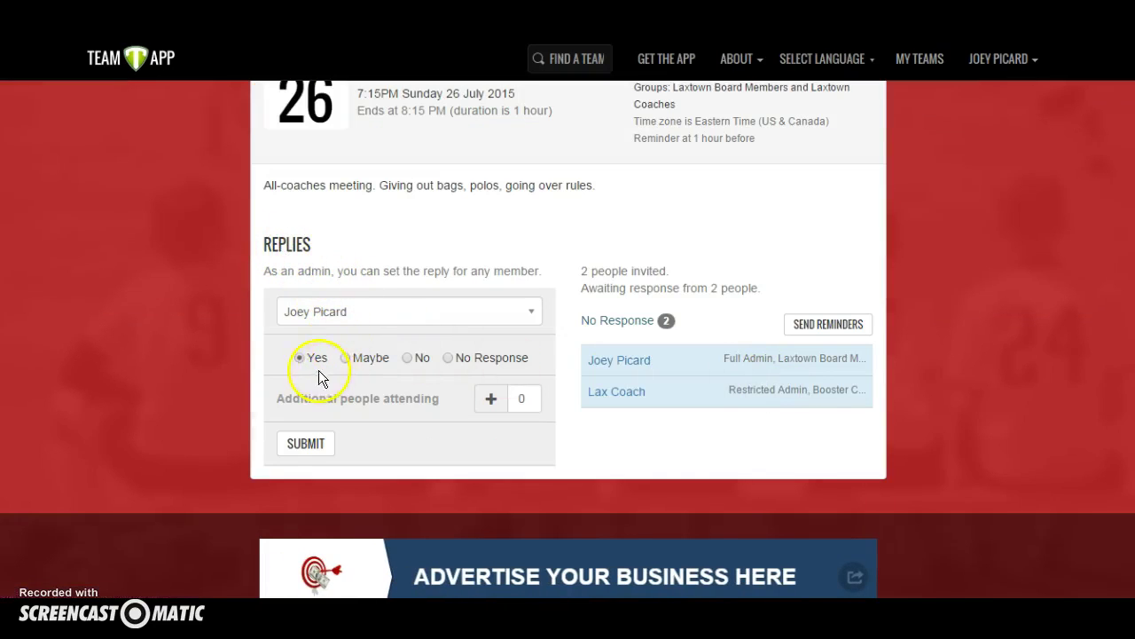
click(316, 443)
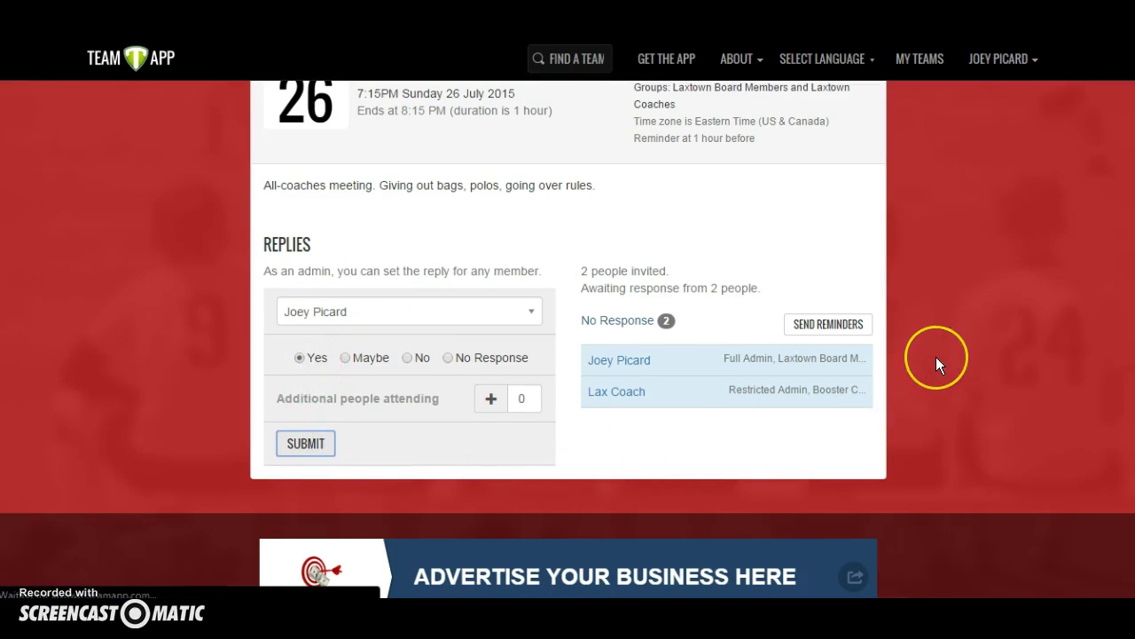
scroll(936, 357, down, 5)
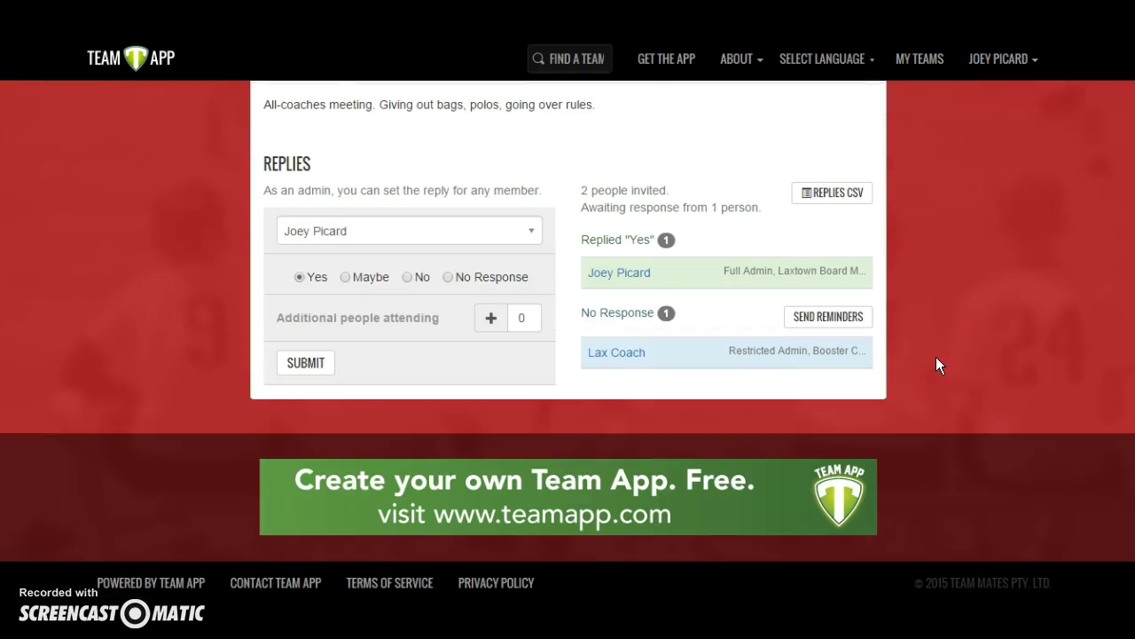
click(628, 356)
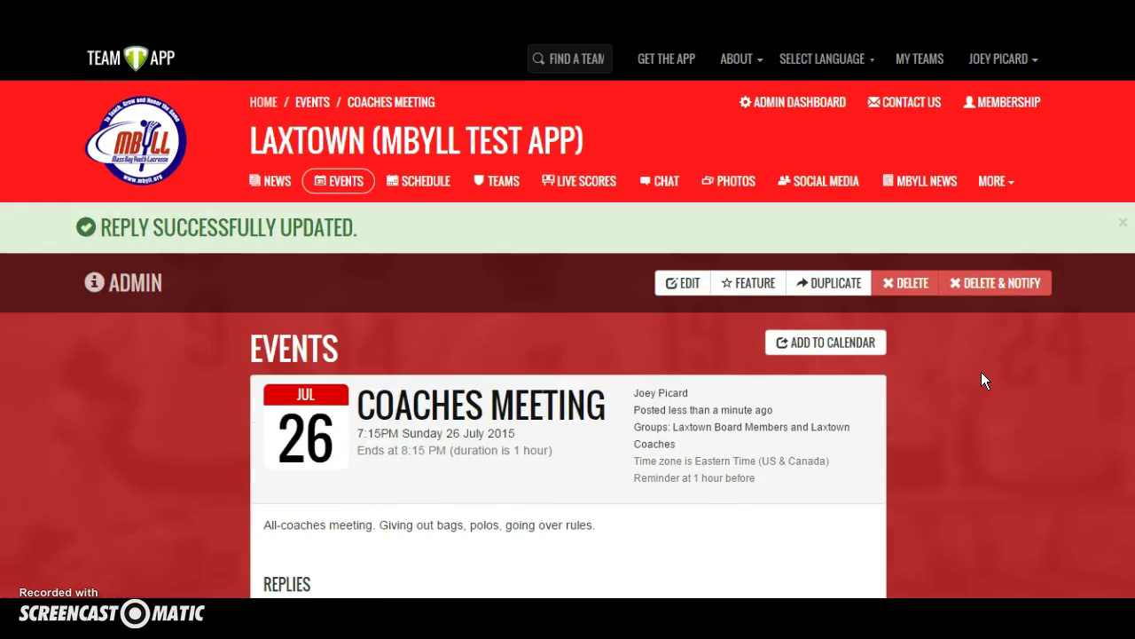
scroll(1003, 404, down, 3)
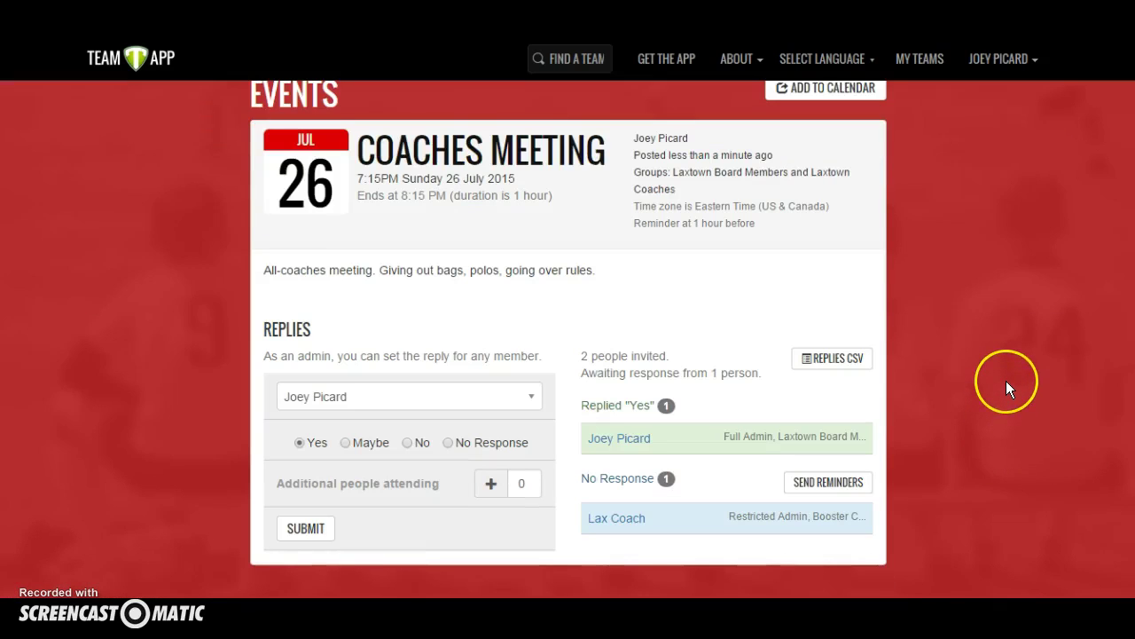
scroll(1007, 387, down, 1)
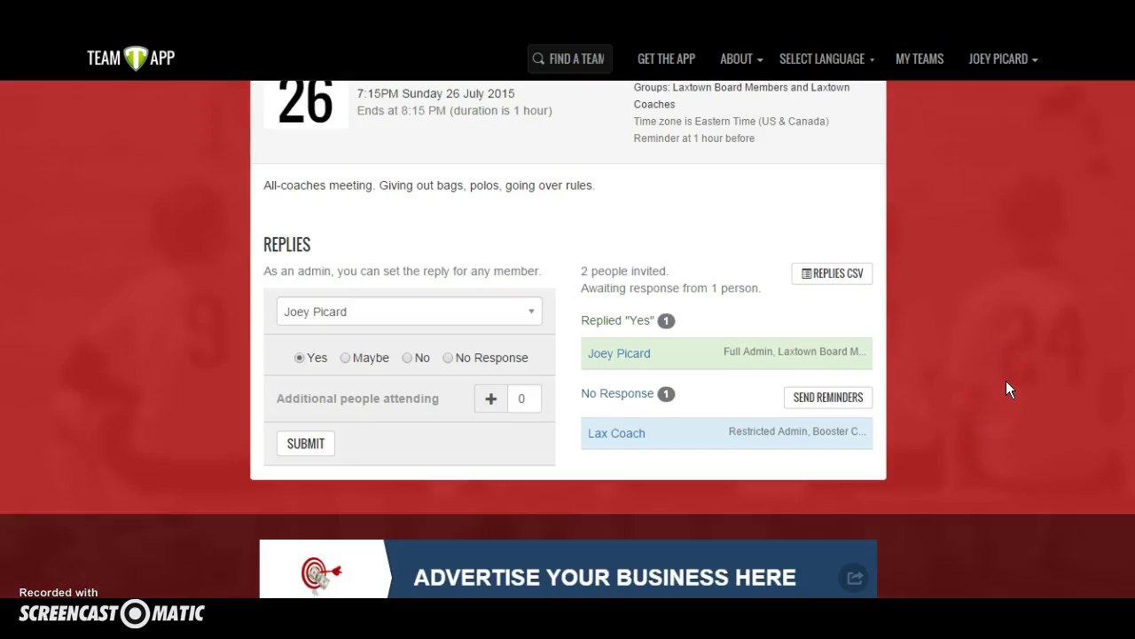
scroll(1043, 363, up, 4)
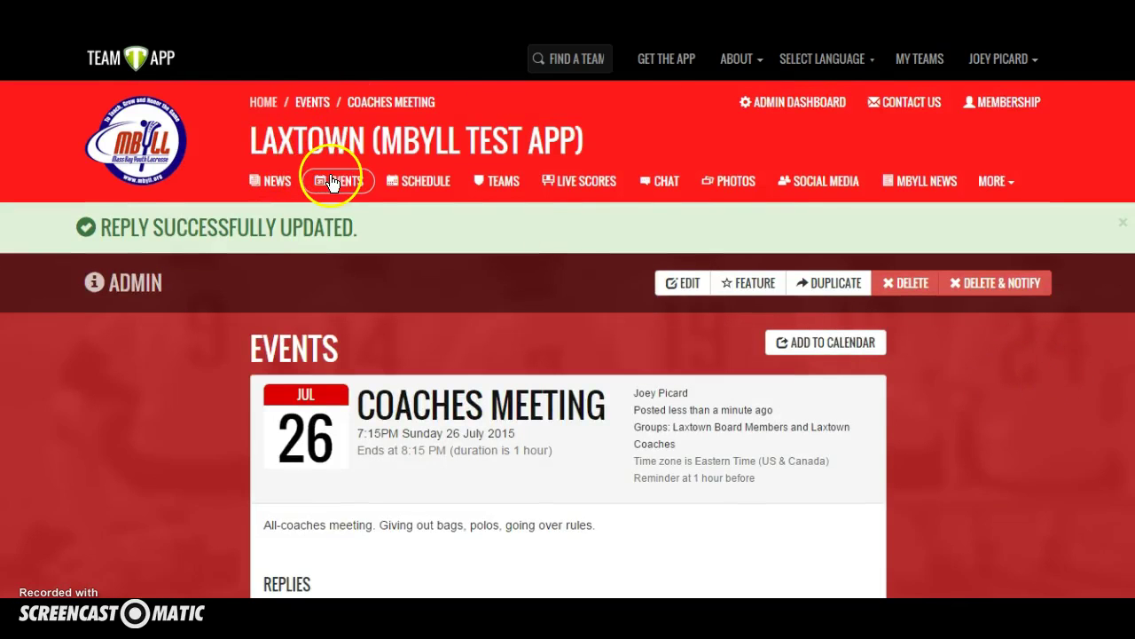
Step: Return to the events list and create another new event titled "Practice"
click(334, 182)
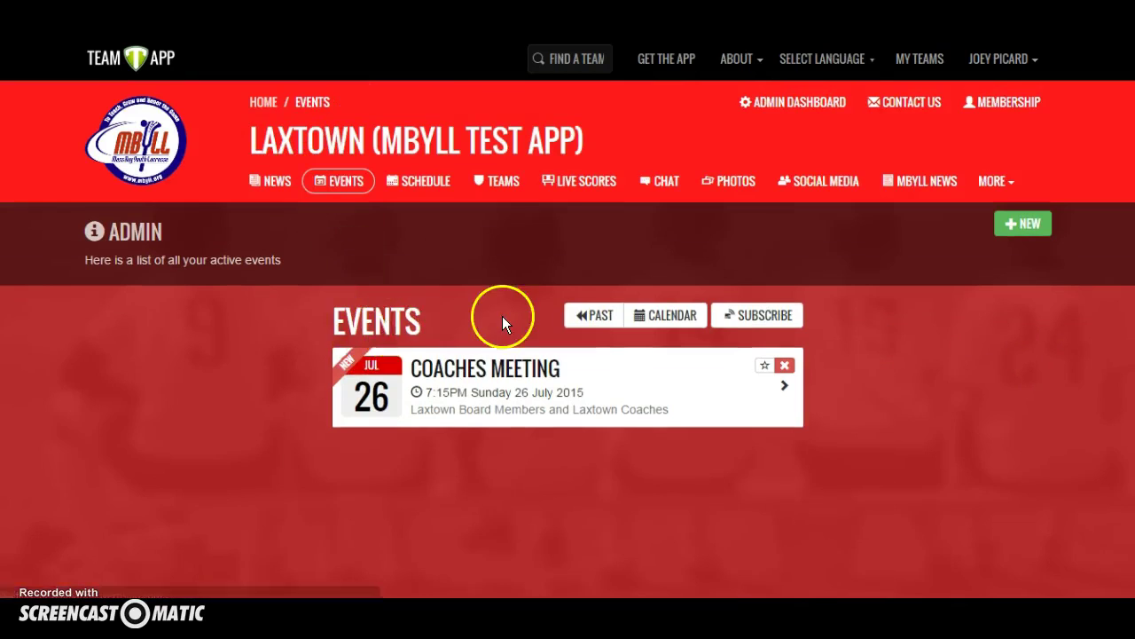
scroll(488, 301, down, 2)
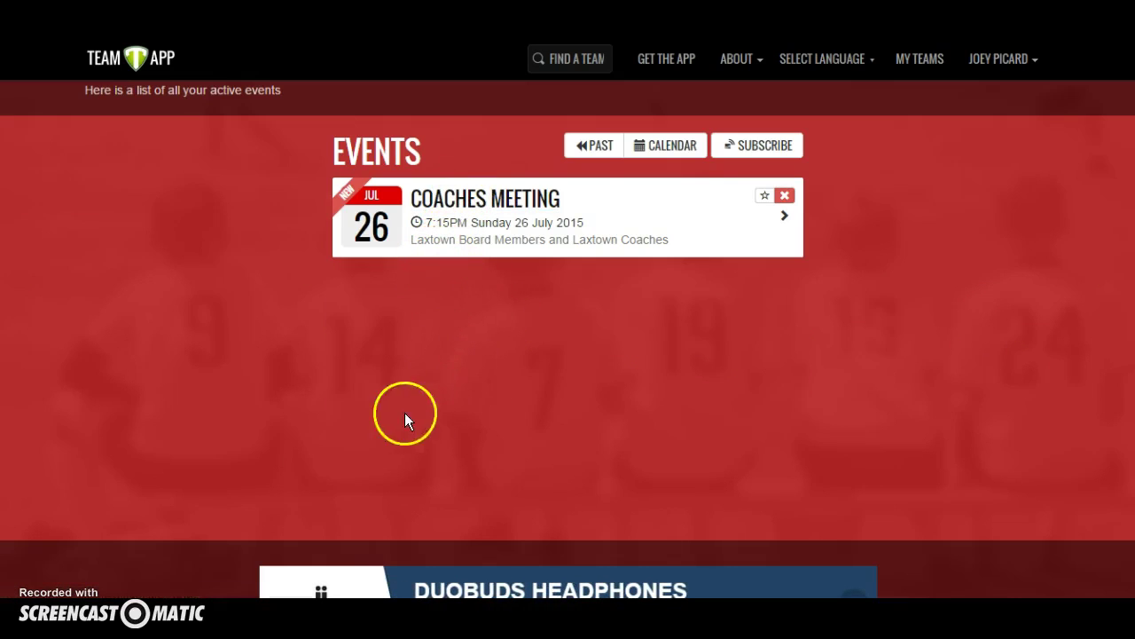
scroll(760, 429, up, 2)
click(1028, 222)
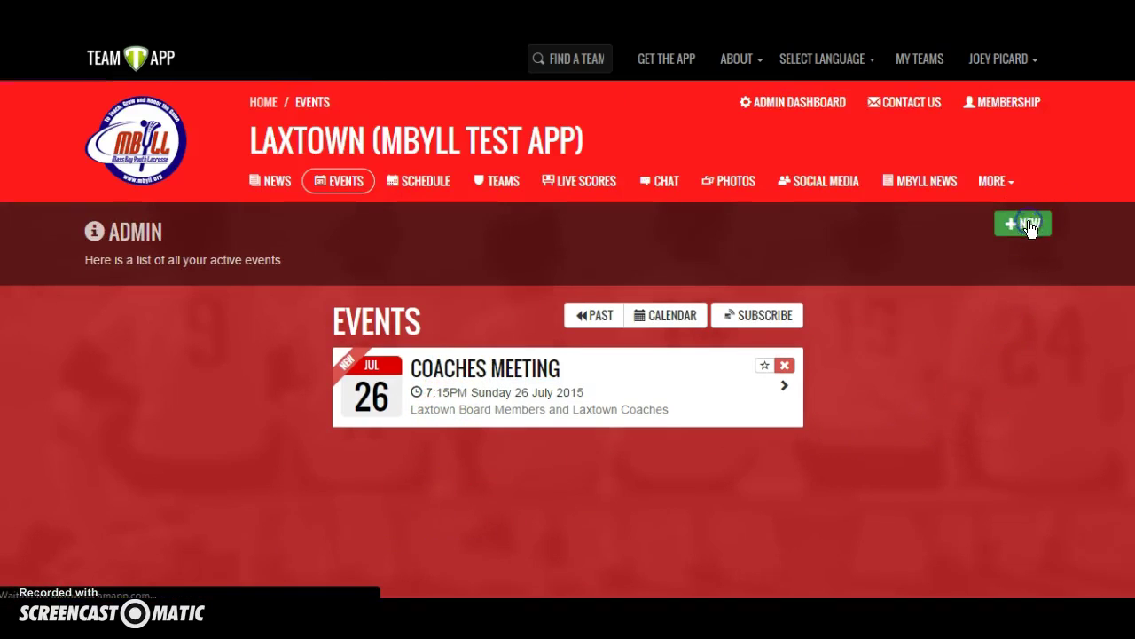
scroll(976, 363, down, 3)
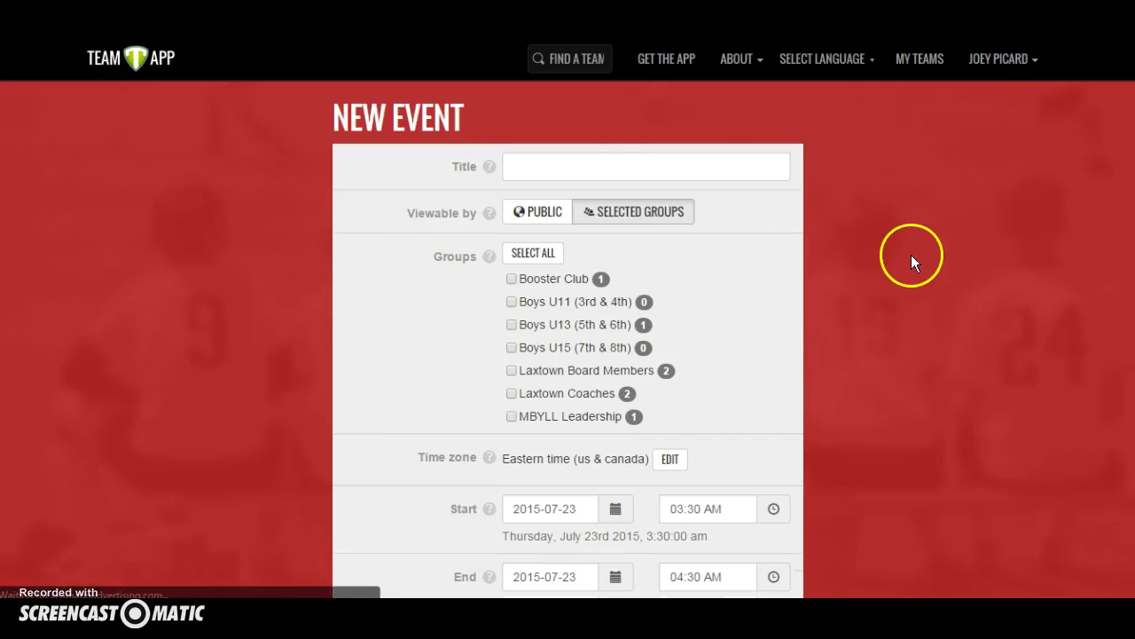
click(530, 160)
text(P)
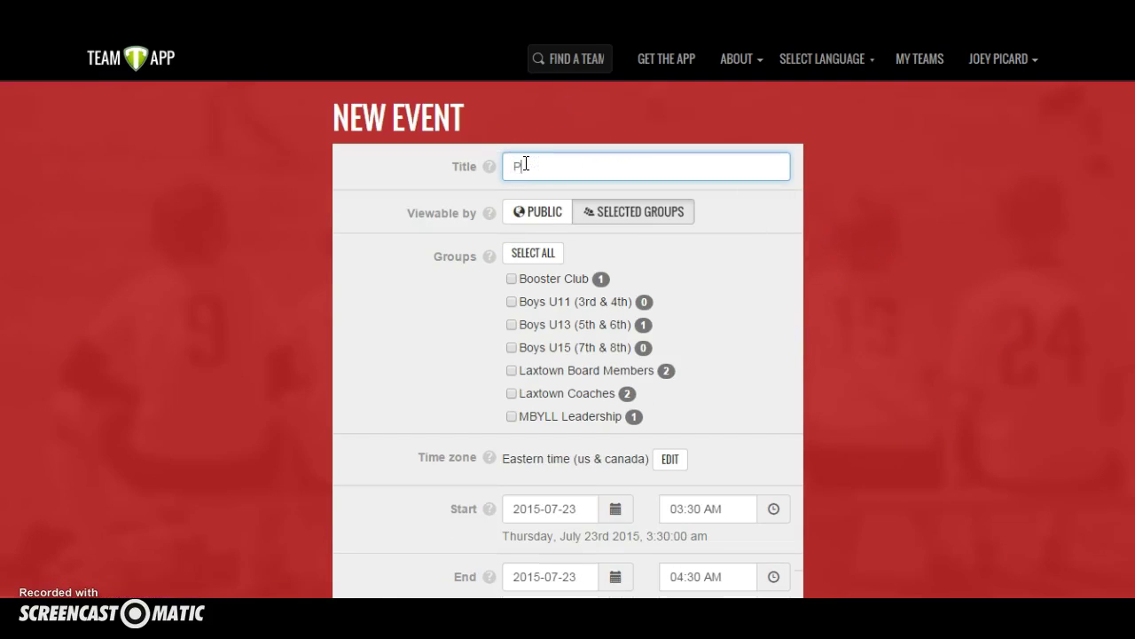
text(ractice)
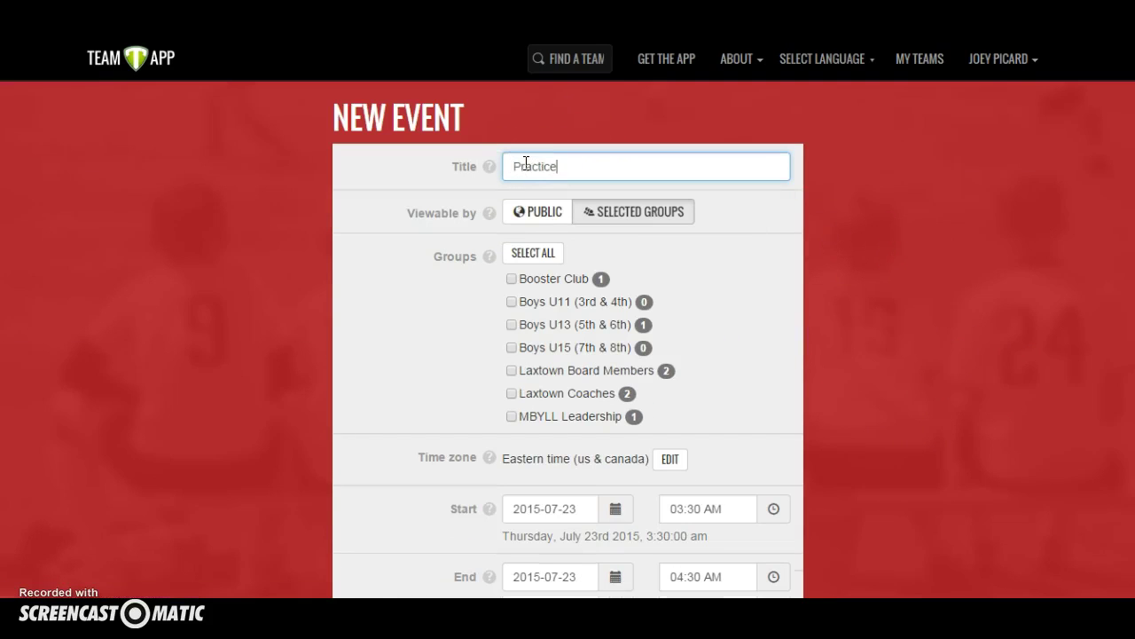
Step: Make the event viewable by the Boys U11, Boys U13, Boys U15 and Laxtown Coaches groups
click(512, 303)
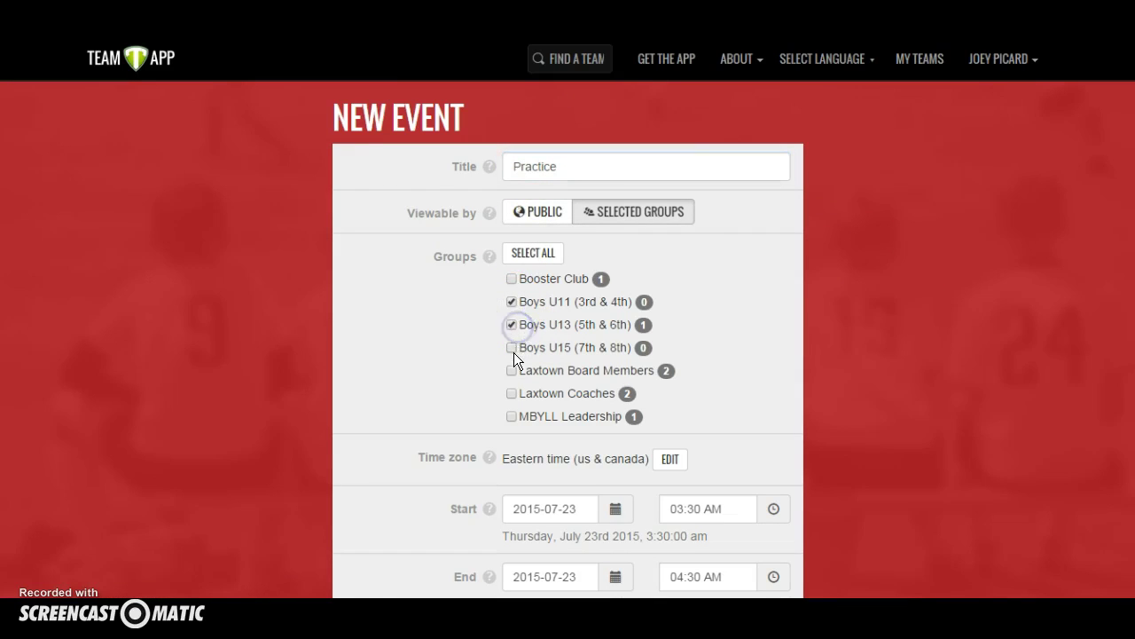
click(511, 347)
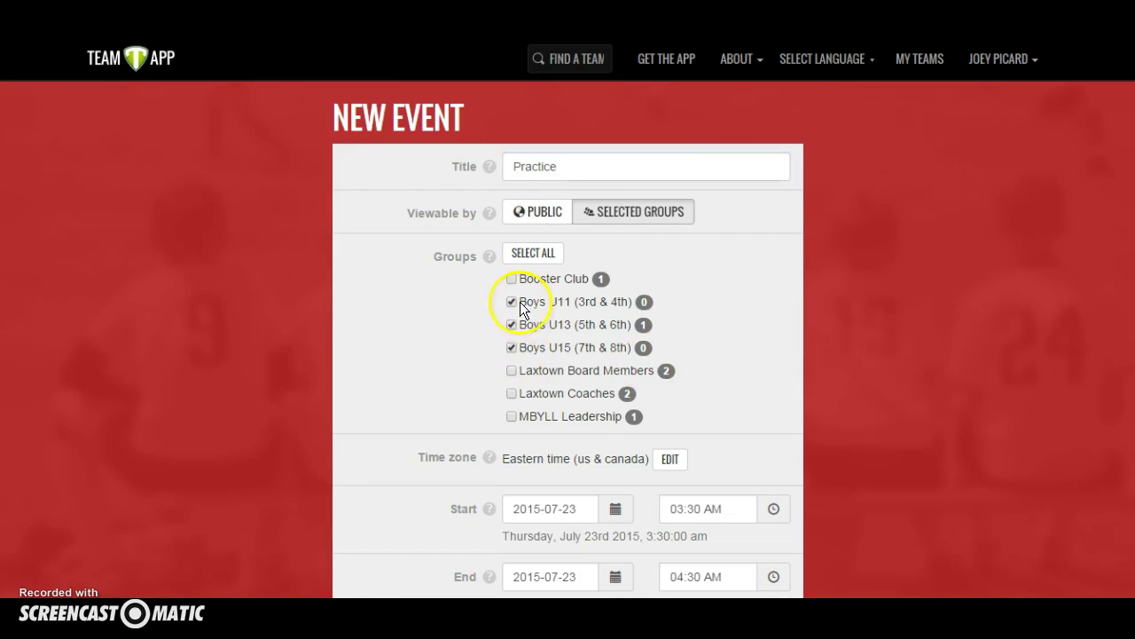
click(511, 393)
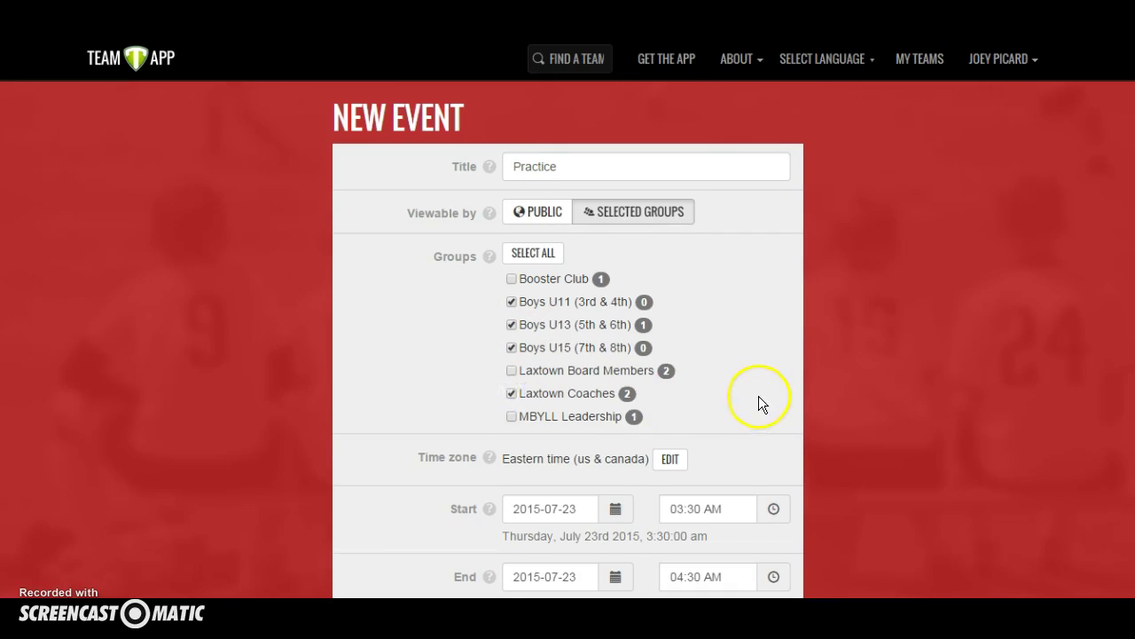
Step: Set the event's start to 2015-07-28 at 06:30 PM
scroll(758, 395, down, 3)
click(615, 255)
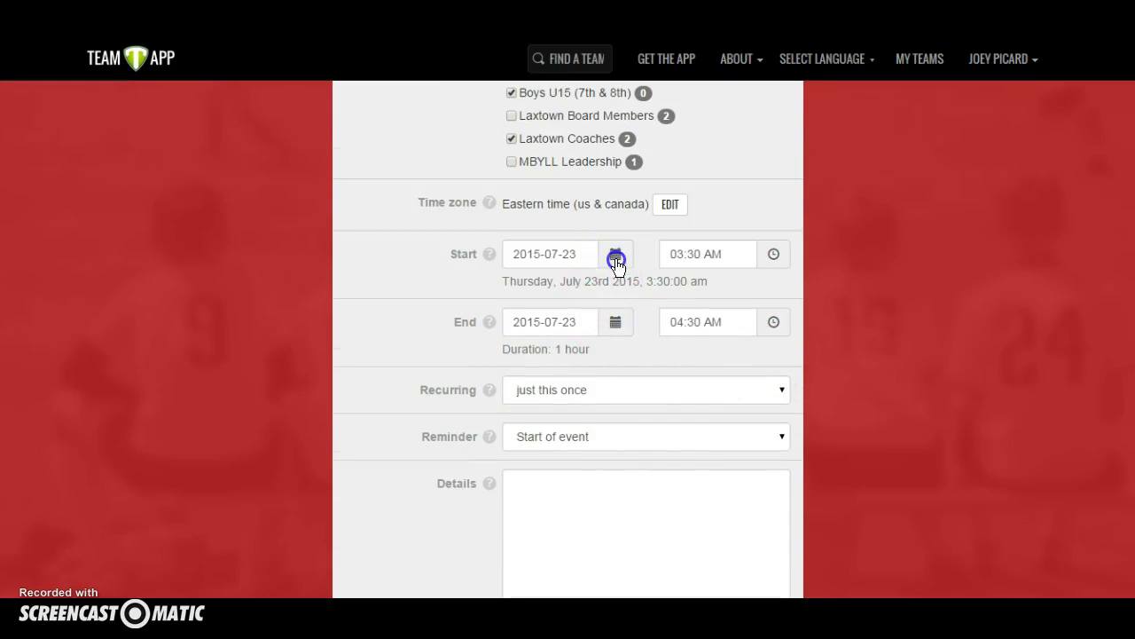
click(548, 437)
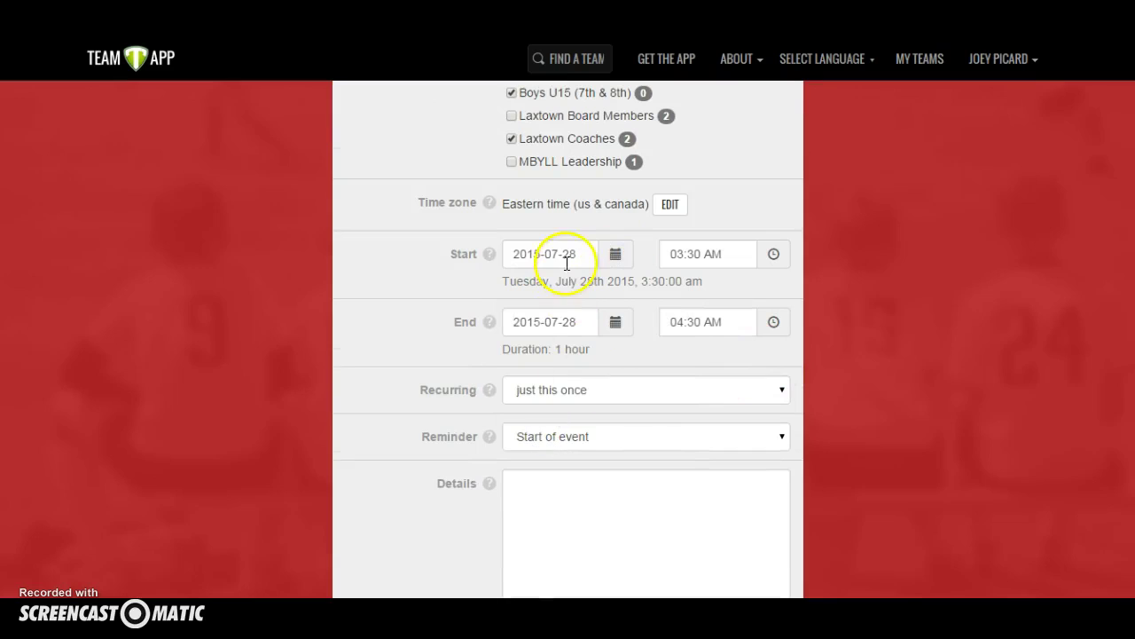
click(773, 255)
double_click(681, 291)
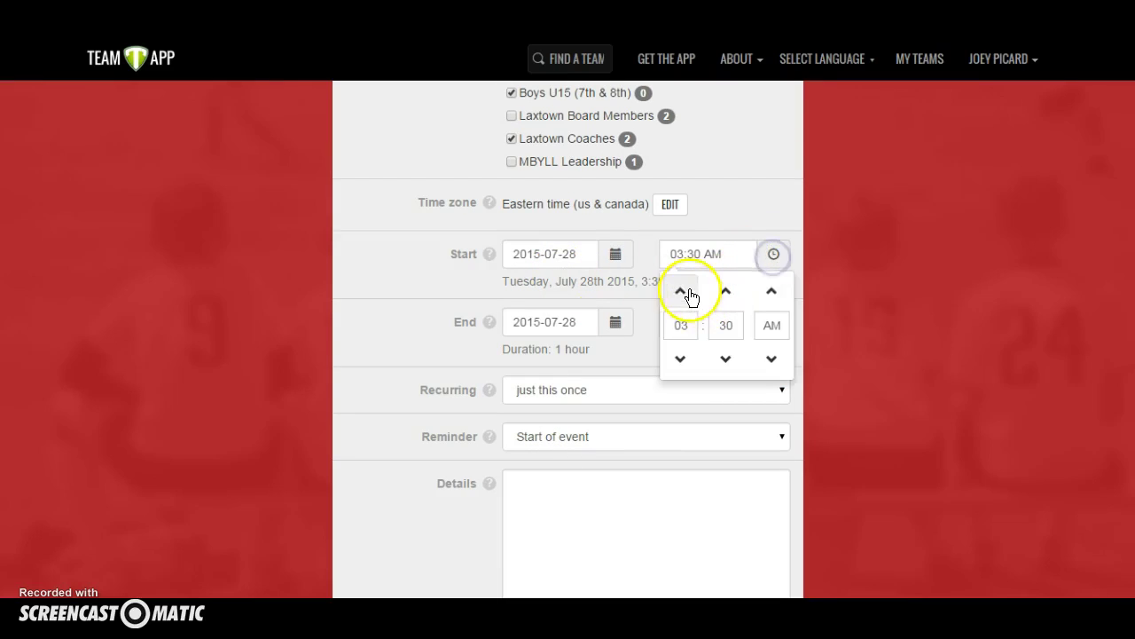
click(680, 291)
click(771, 293)
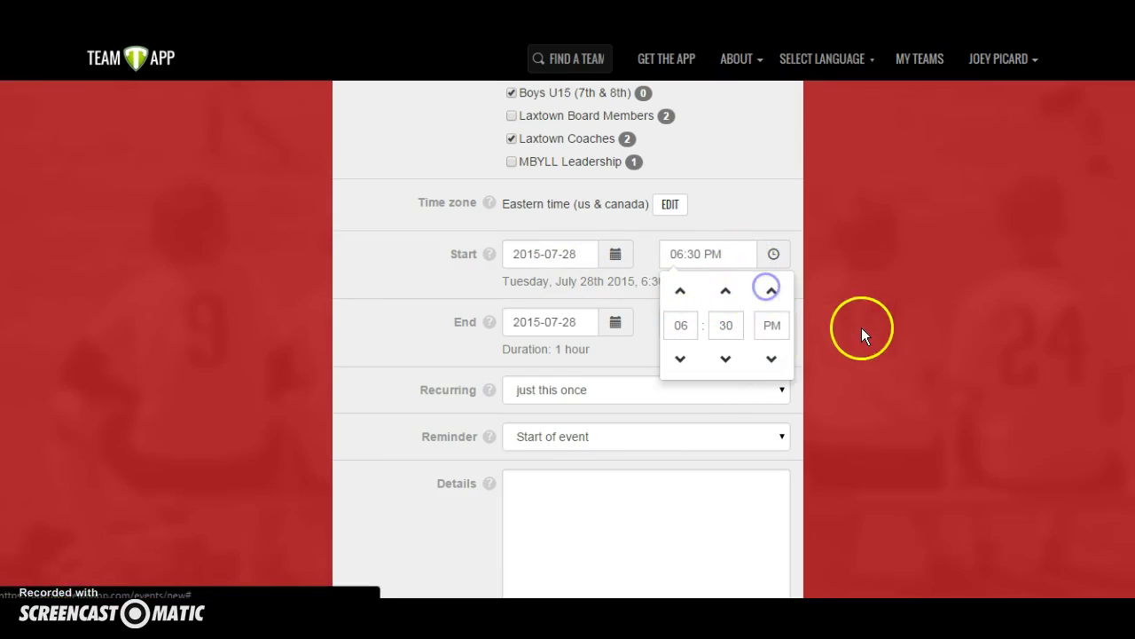
click(861, 327)
Step: Set the event's end time to 08:00 PM
click(773, 322)
click(680, 357)
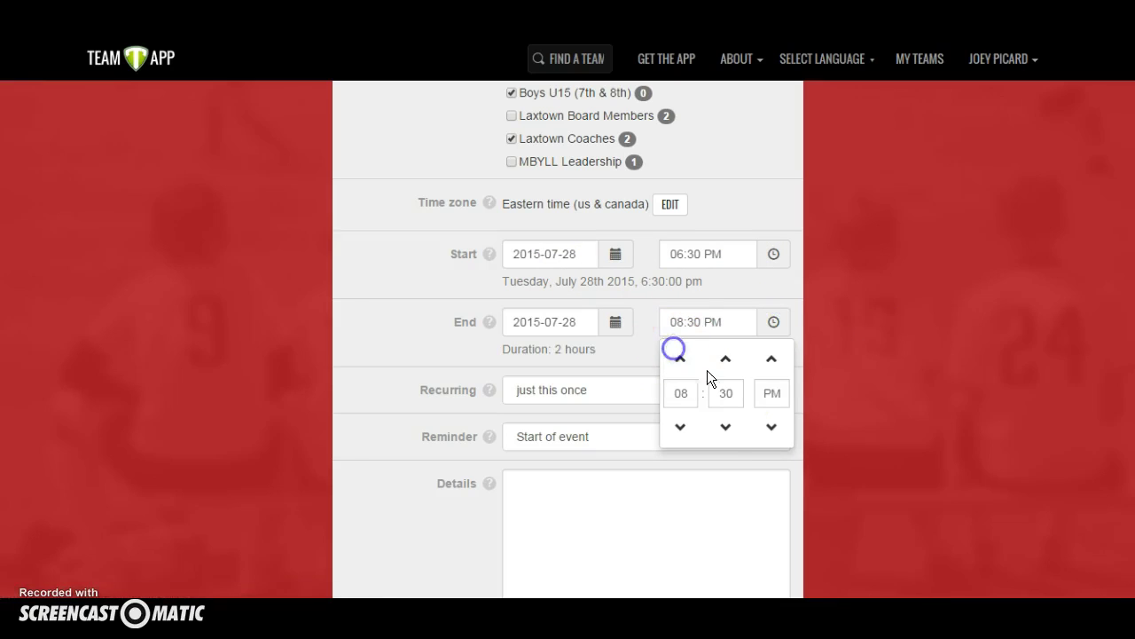
click(725, 427)
click(725, 427)
click(844, 380)
Step: Make the event recur every week until 2015-12-15
scroll(843, 376, down, 2)
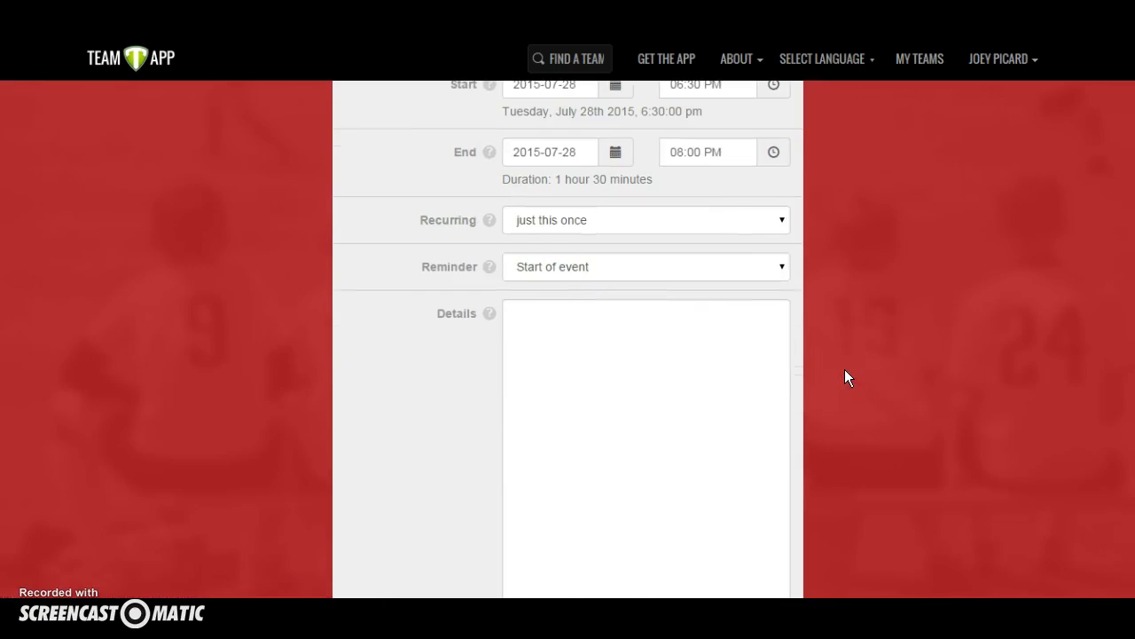
click(781, 220)
click(646, 258)
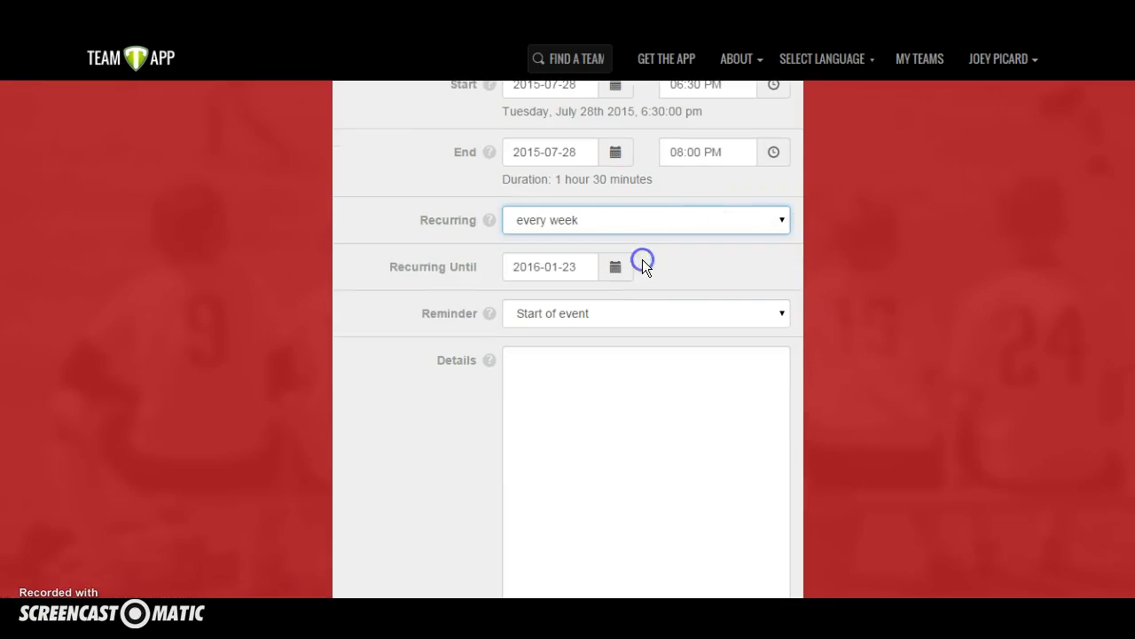
click(616, 269)
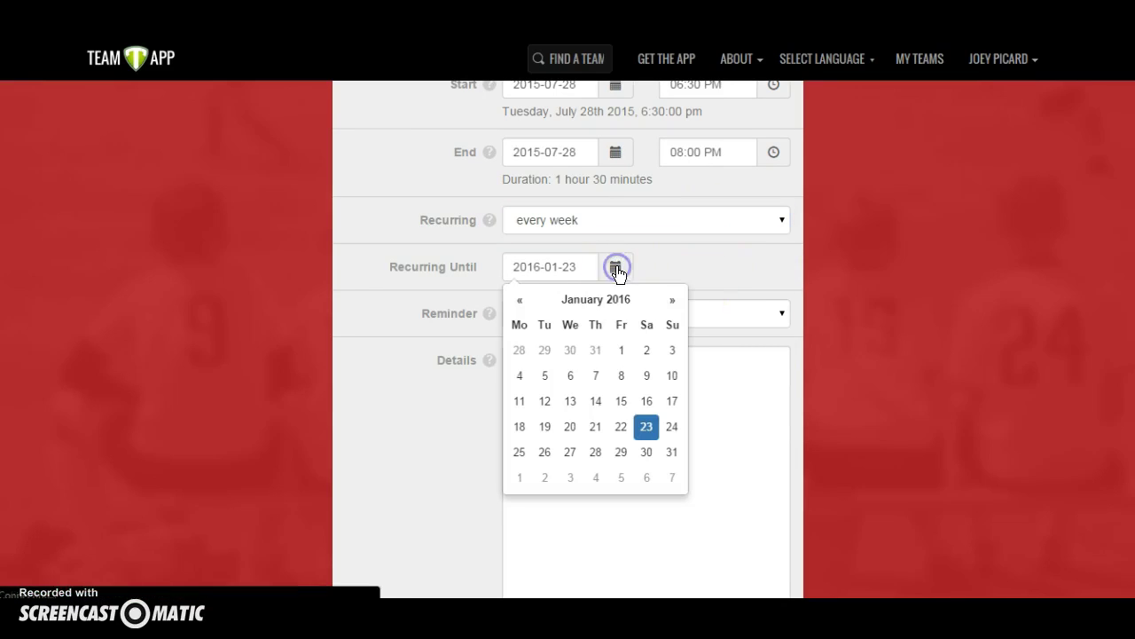
click(518, 302)
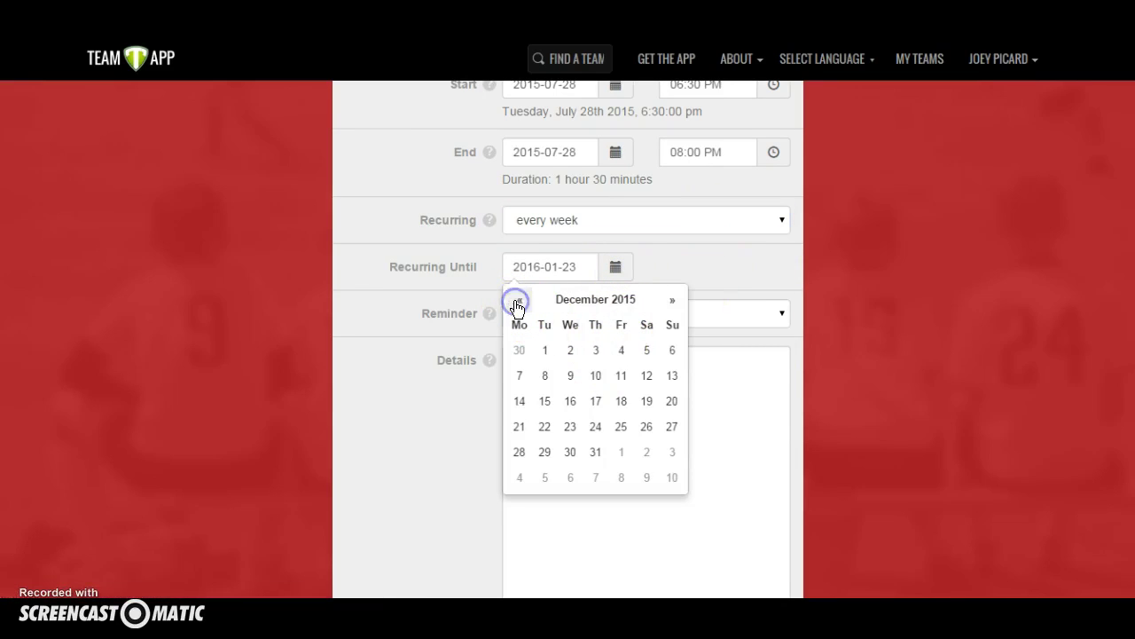
click(545, 401)
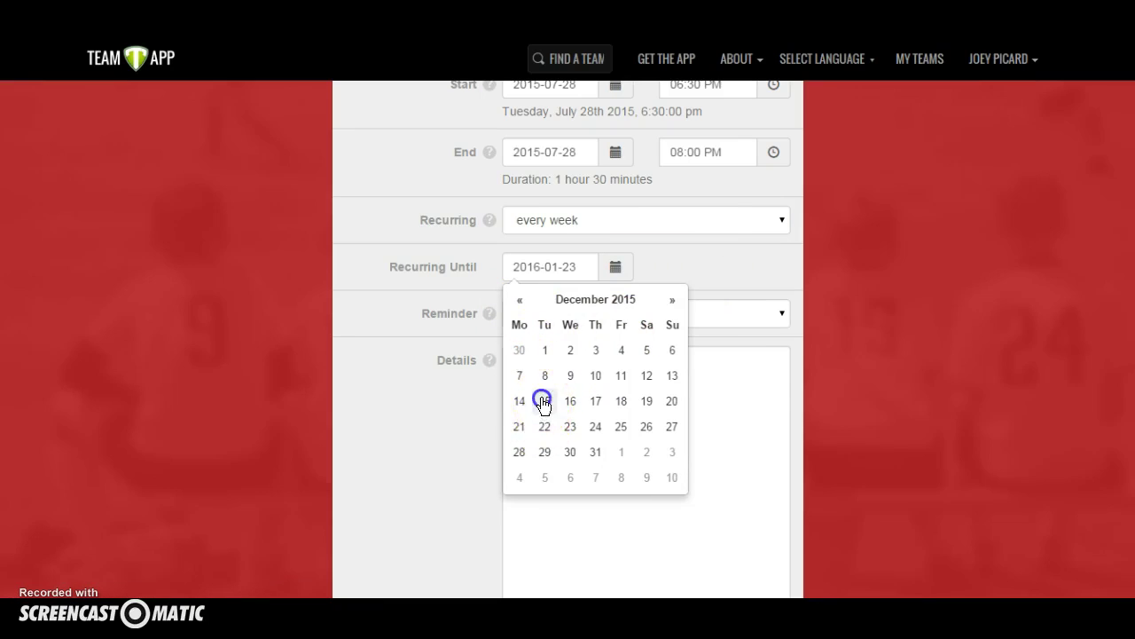
Step: Set the event's reminder to 2 hours before
scroll(866, 312, down, 2)
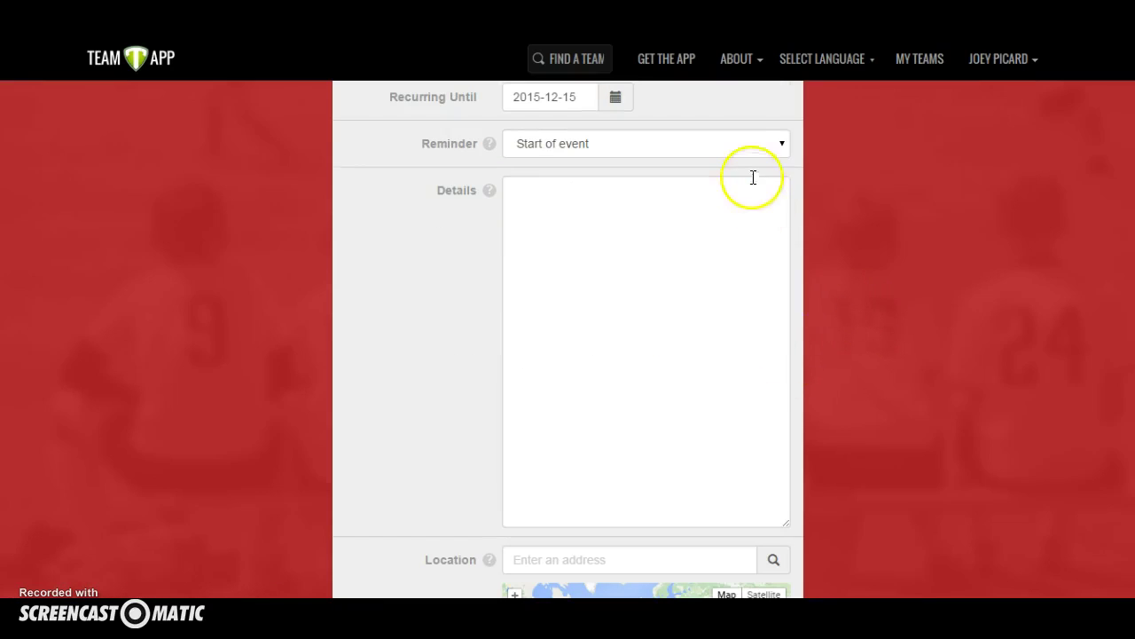
click(781, 144)
click(585, 227)
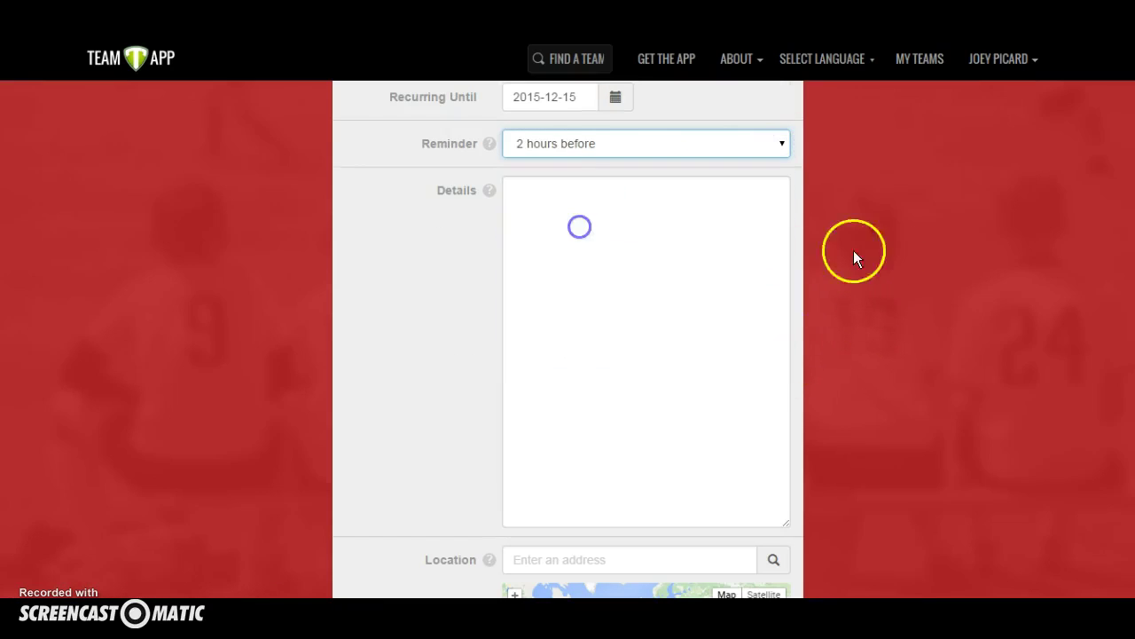
Step: Enter the details "Bring water. Practice is at the upper turf field." and keep notifications on without asking for a response
click(585, 222)
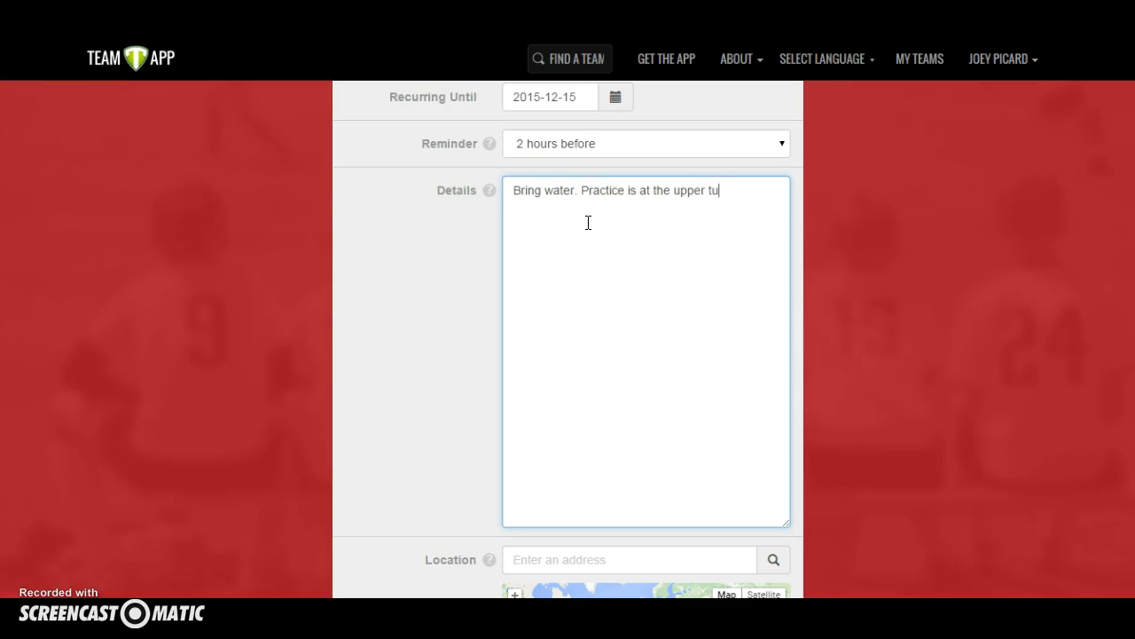
scroll(588, 222, down, 4)
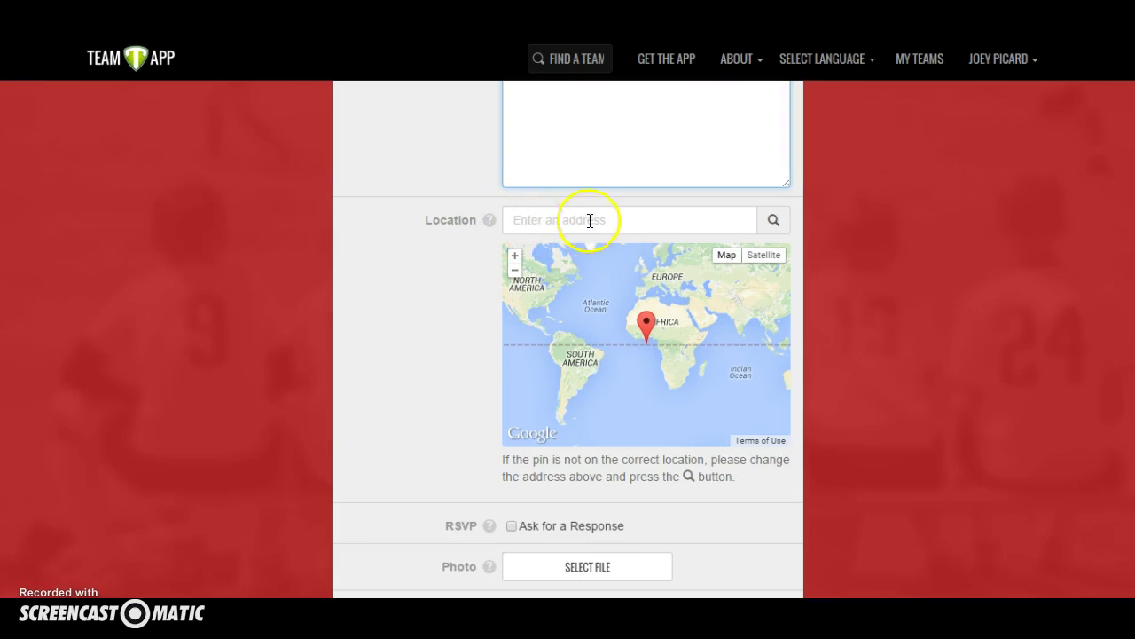
scroll(591, 222, down, 3)
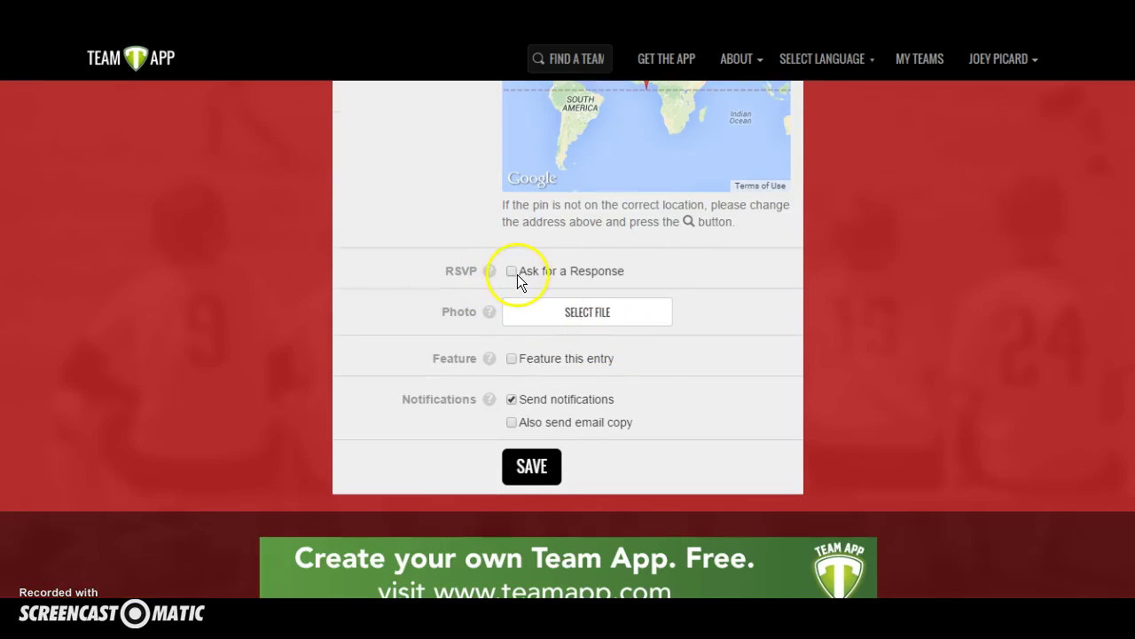
click(511, 401)
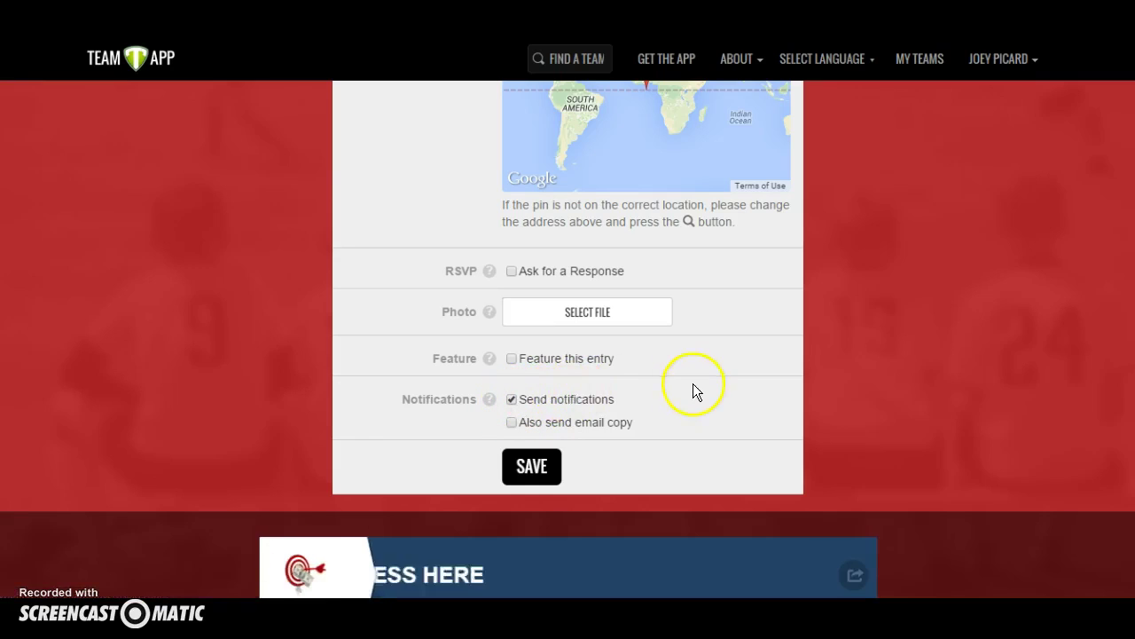
Step: Retitle the event "Town Day at the Cannons" and select all groups
scroll(694, 382, up, 5)
scroll(697, 374, up, 8)
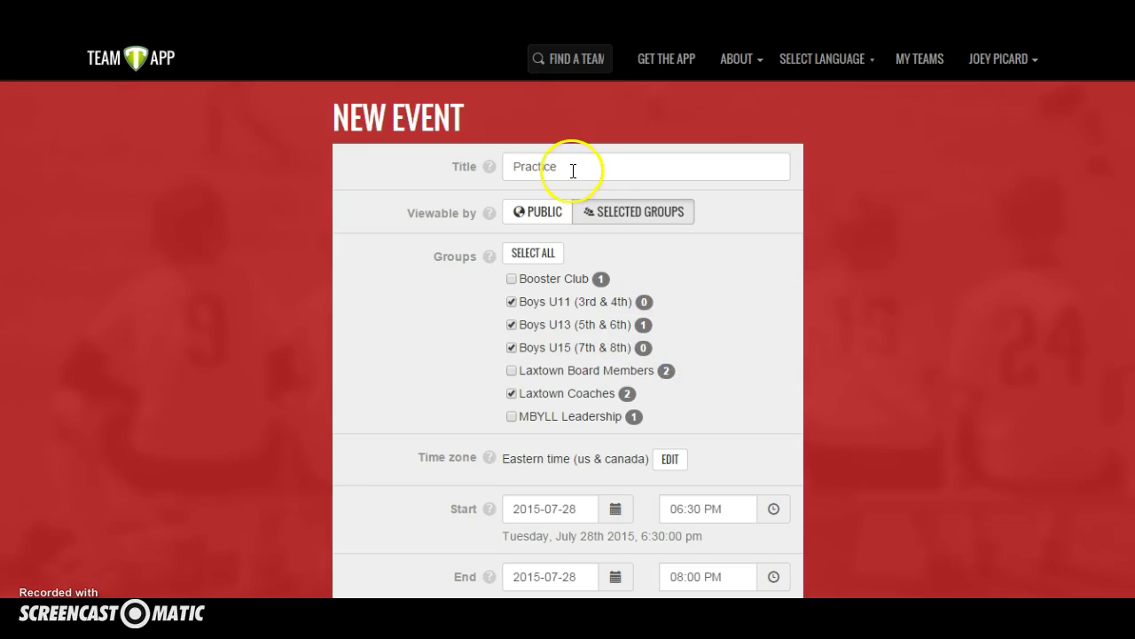
drag(573, 170, 345, 129)
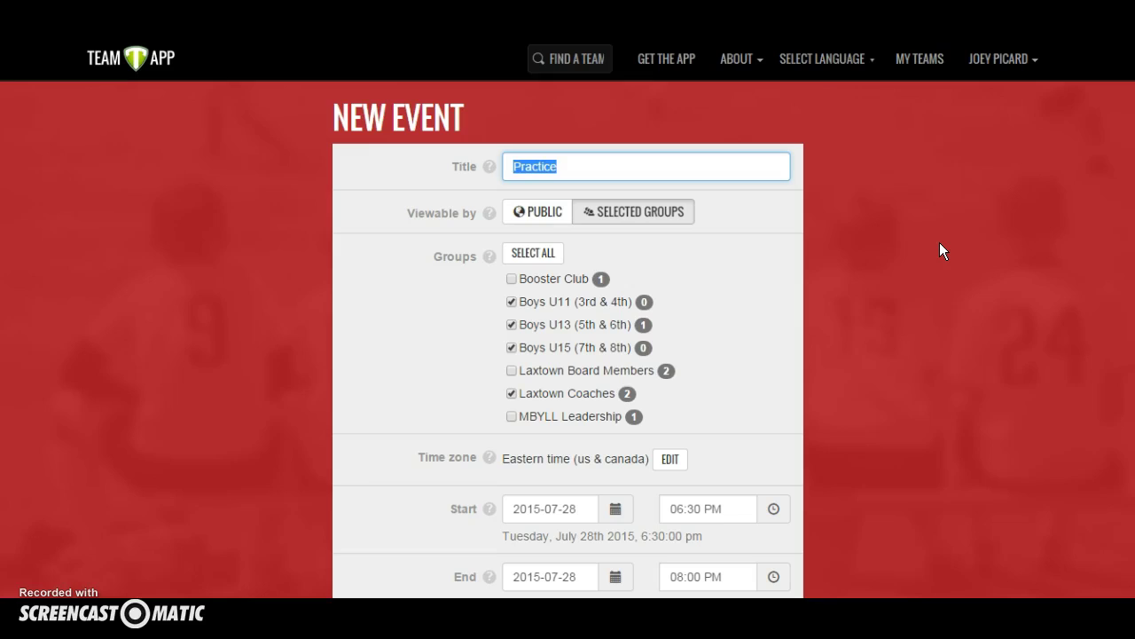
text(Town Day at the Cannons)
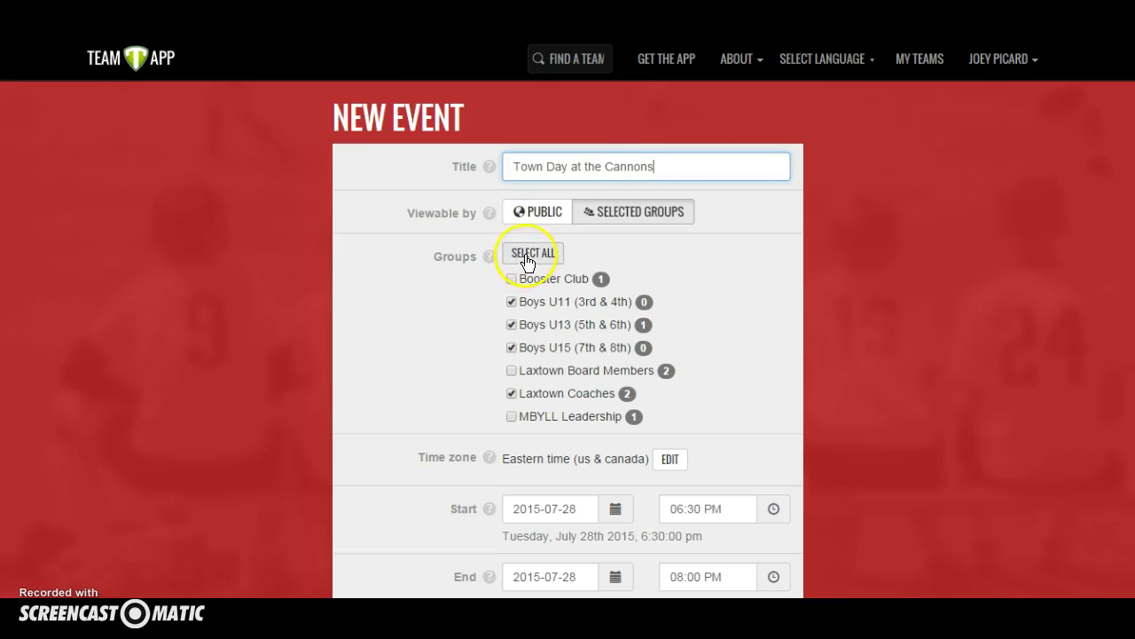
click(526, 254)
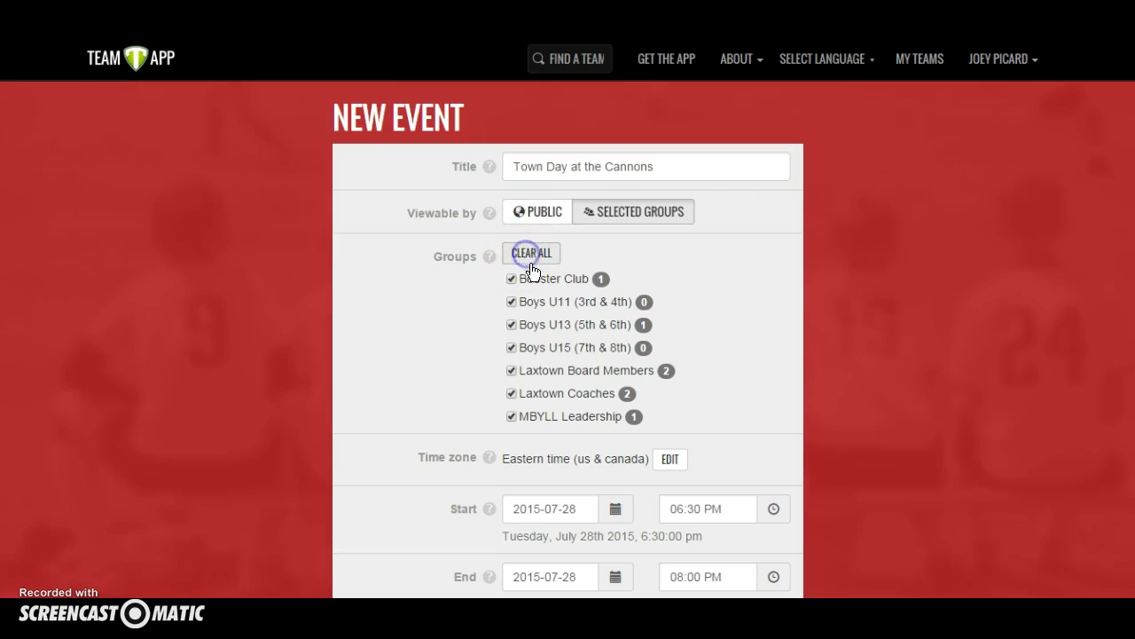
Step: Change the event's recurrence to "just this once"
scroll(789, 275, down, 2)
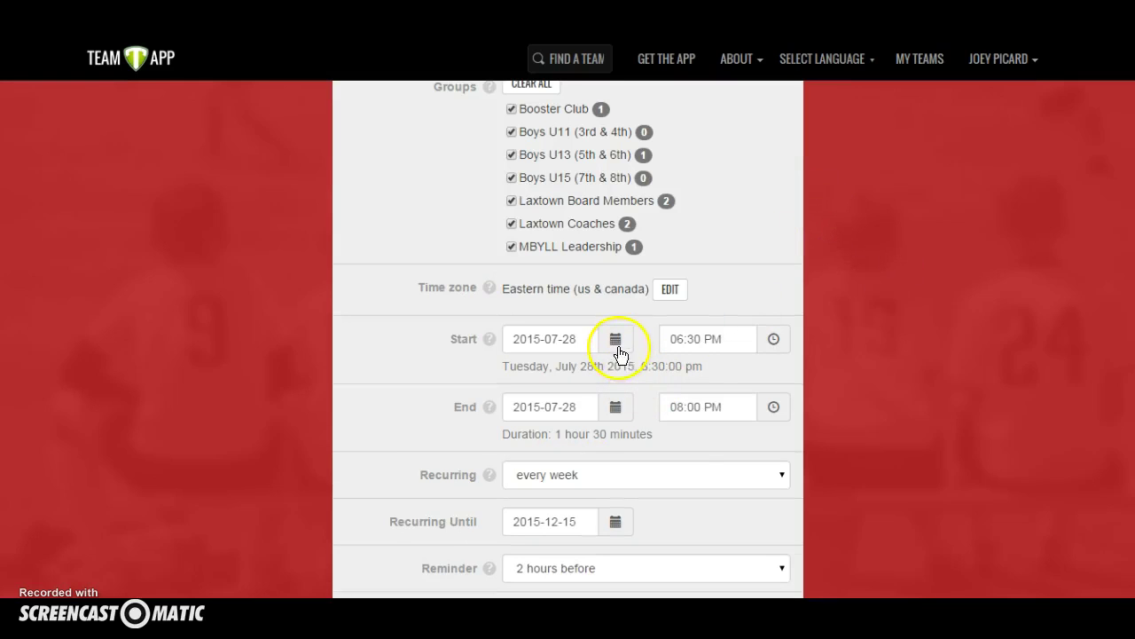
click(654, 476)
click(617, 496)
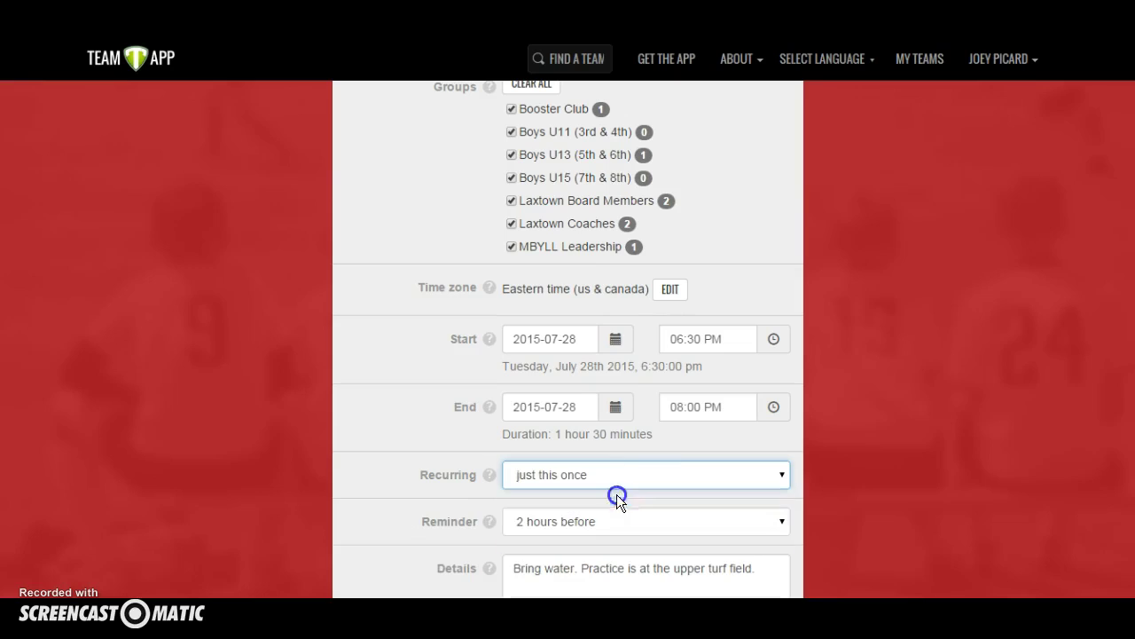
Step: Set the event's start date to 2015-08-16
click(617, 339)
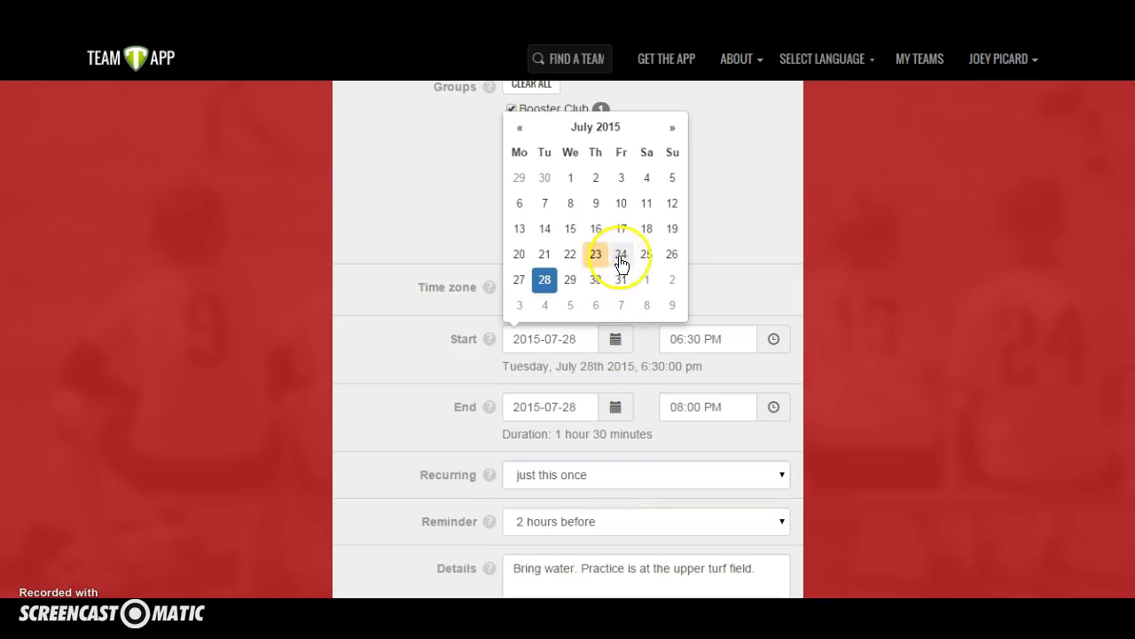
click(673, 127)
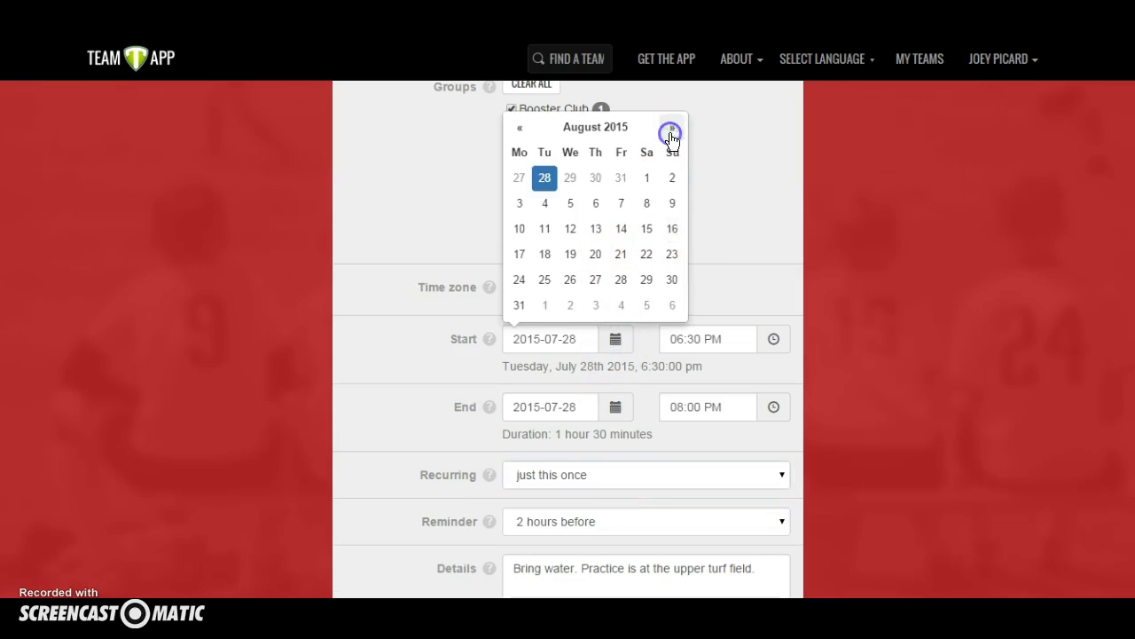
click(673, 229)
scroll(953, 362, down, 1)
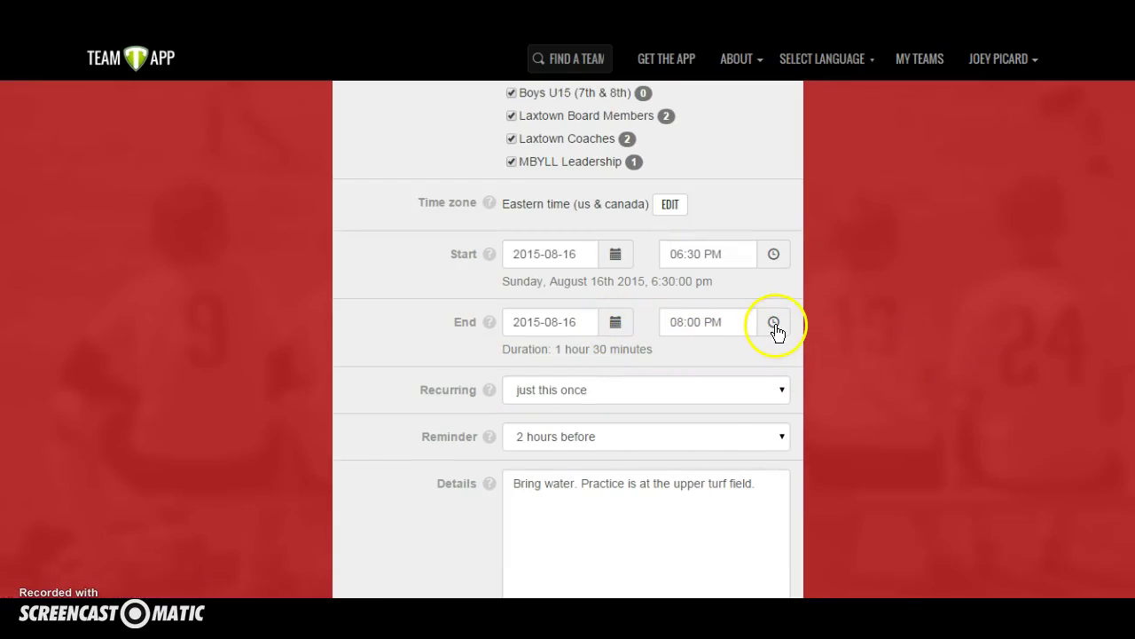
scroll(887, 324, down, 1)
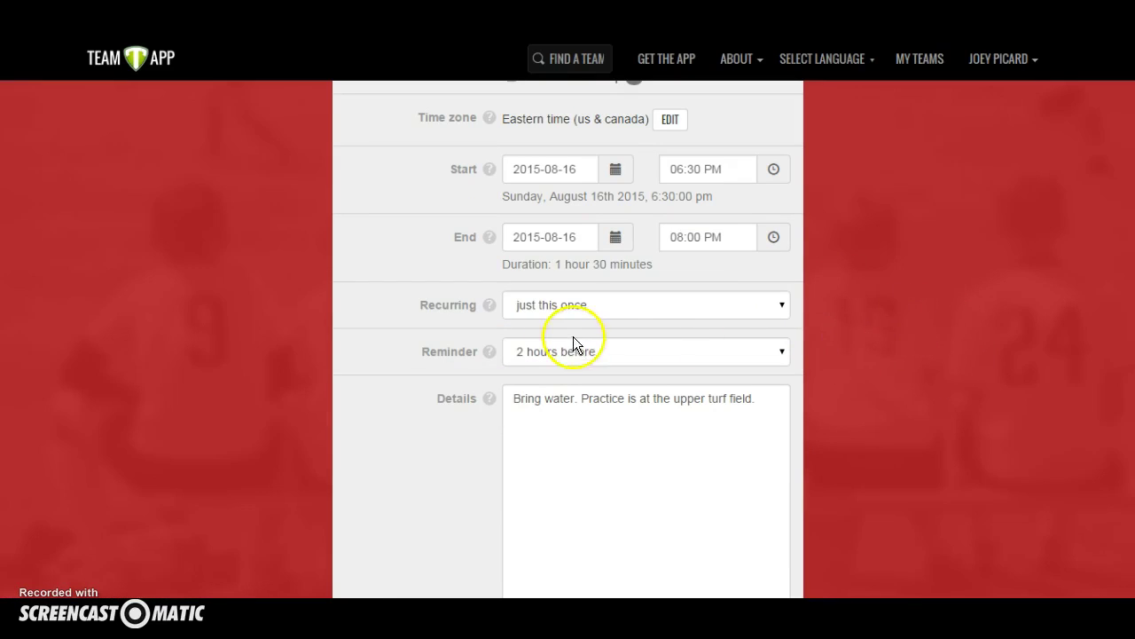
Step: Set the event's reminder to None and replace the details with "Tailgating in parking lot 5"
click(774, 355)
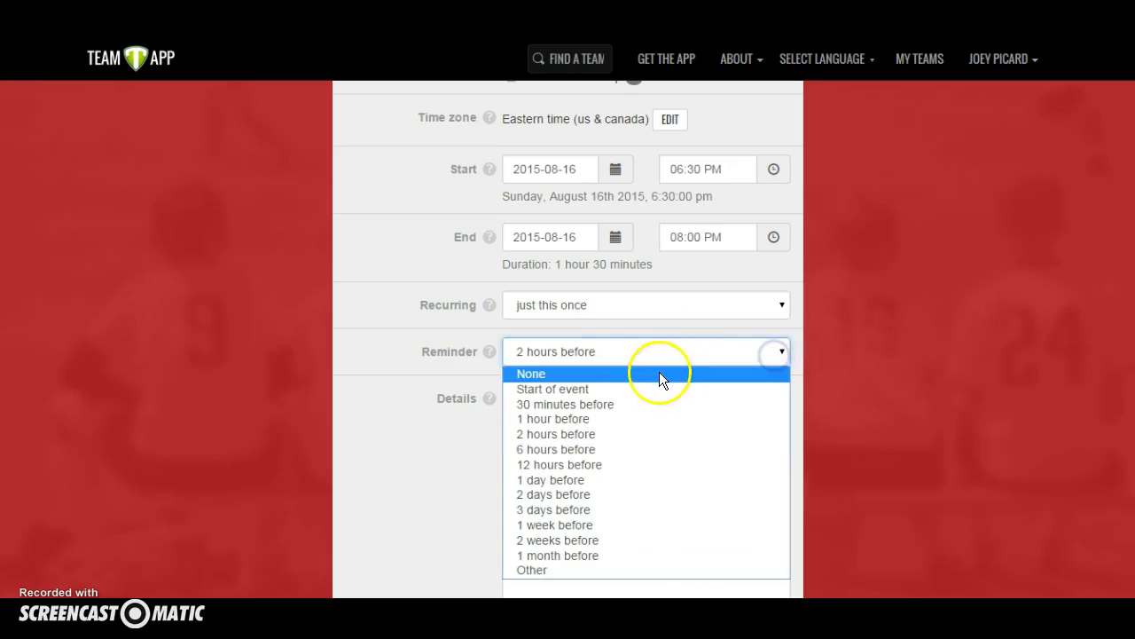
click(659, 372)
scroll(798, 337, down, 1)
click(767, 313)
key(BackSpace)
drag(767, 313, 509, 302)
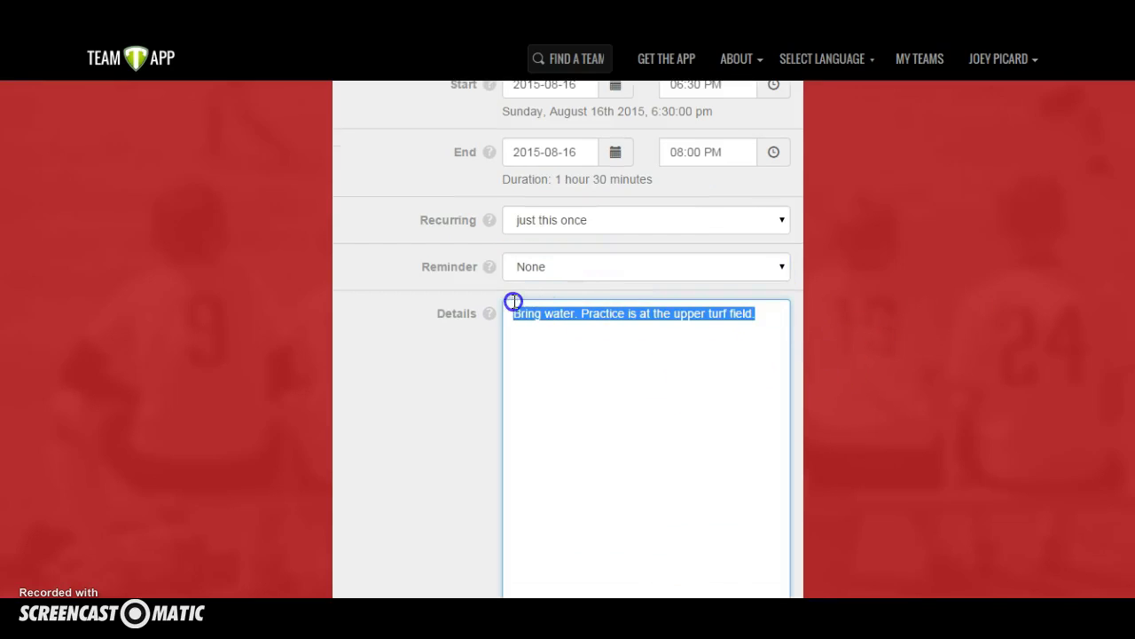
text(Tailgating in parking lot 5)
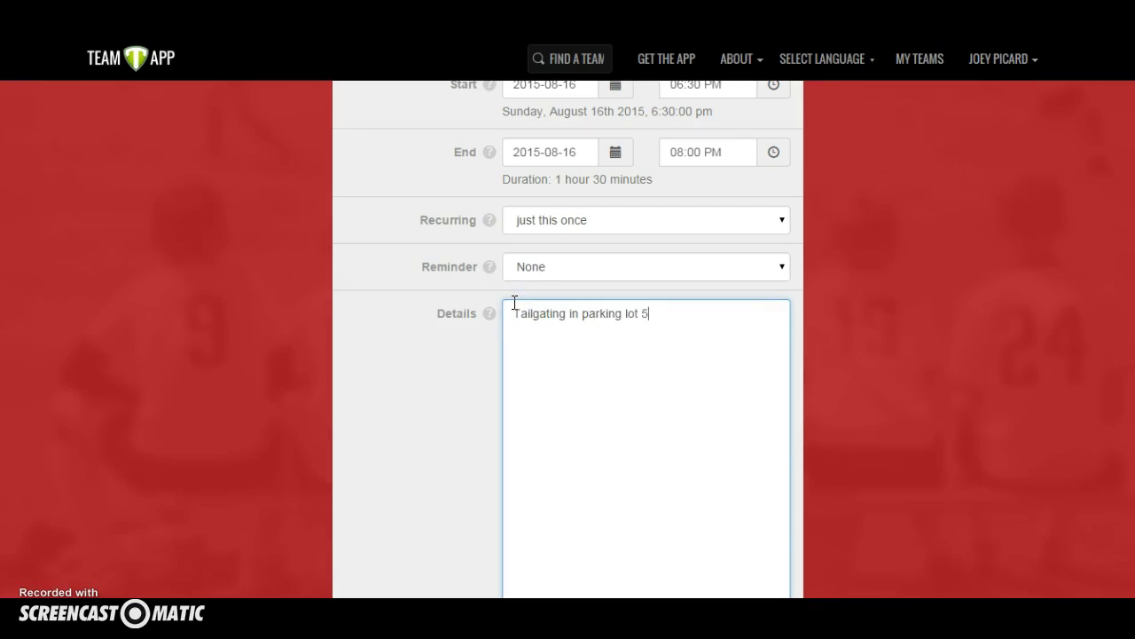
Step: Set the event's location to Gillette Stadium and check the pin's surroundings in the map and satellite views
scroll(515, 302, down, 3)
click(529, 340)
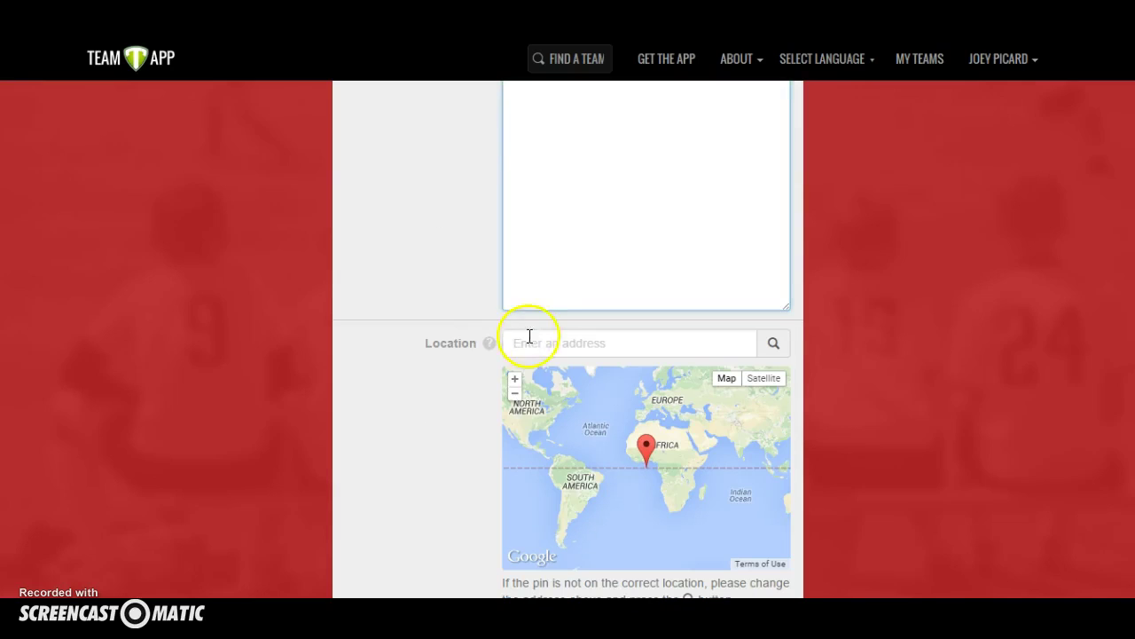
text(Gillette )
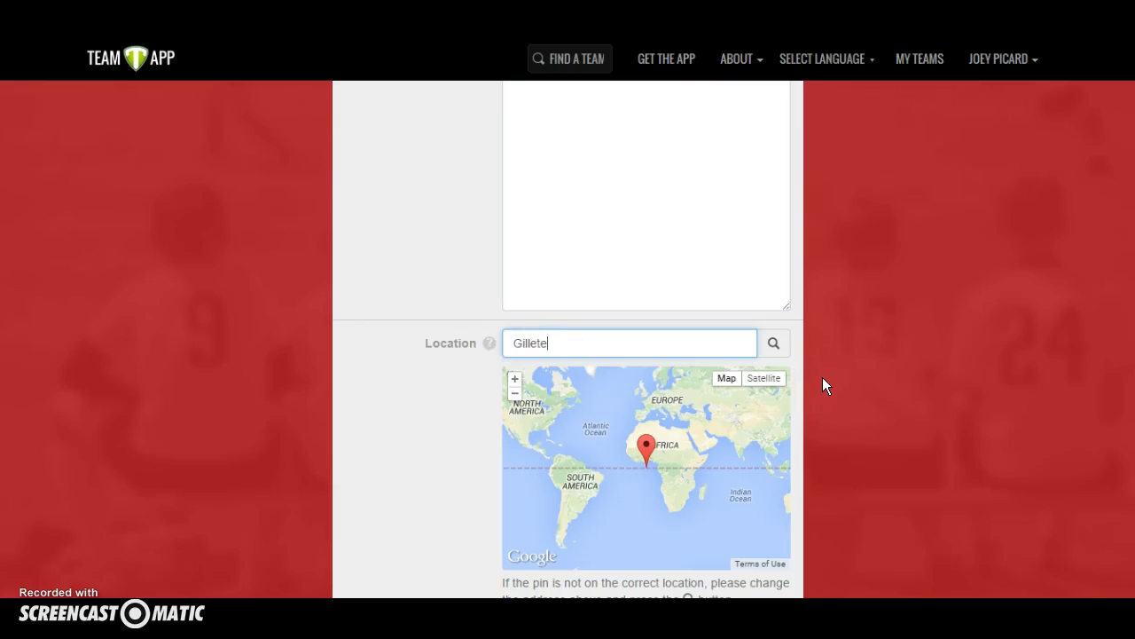
text(Stadi)
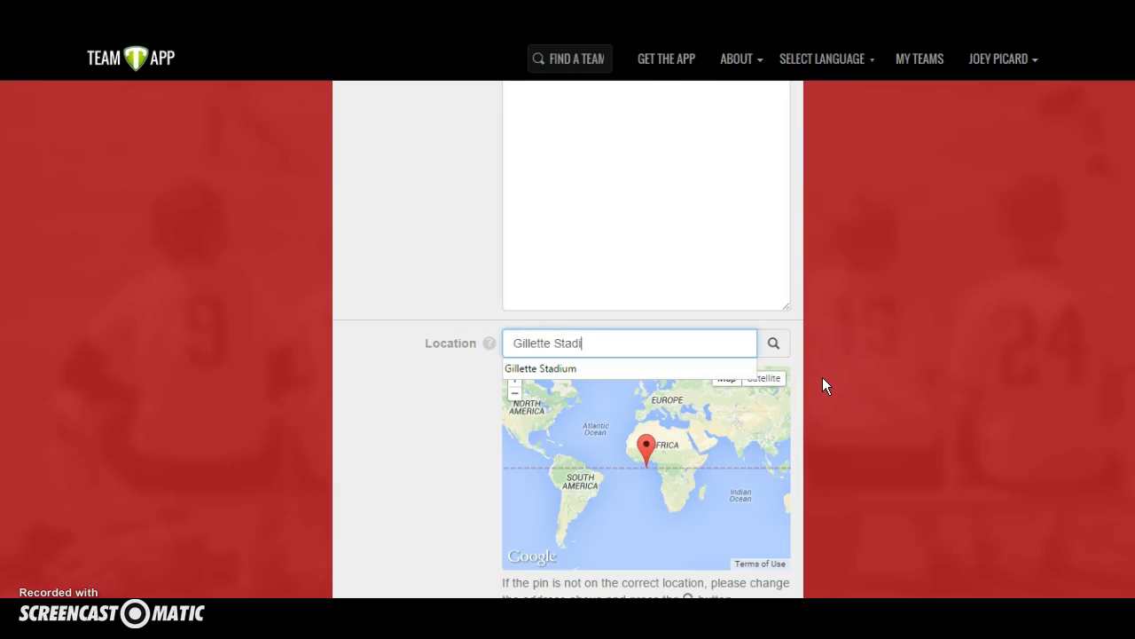
text(um)
scroll(825, 378, down, 1)
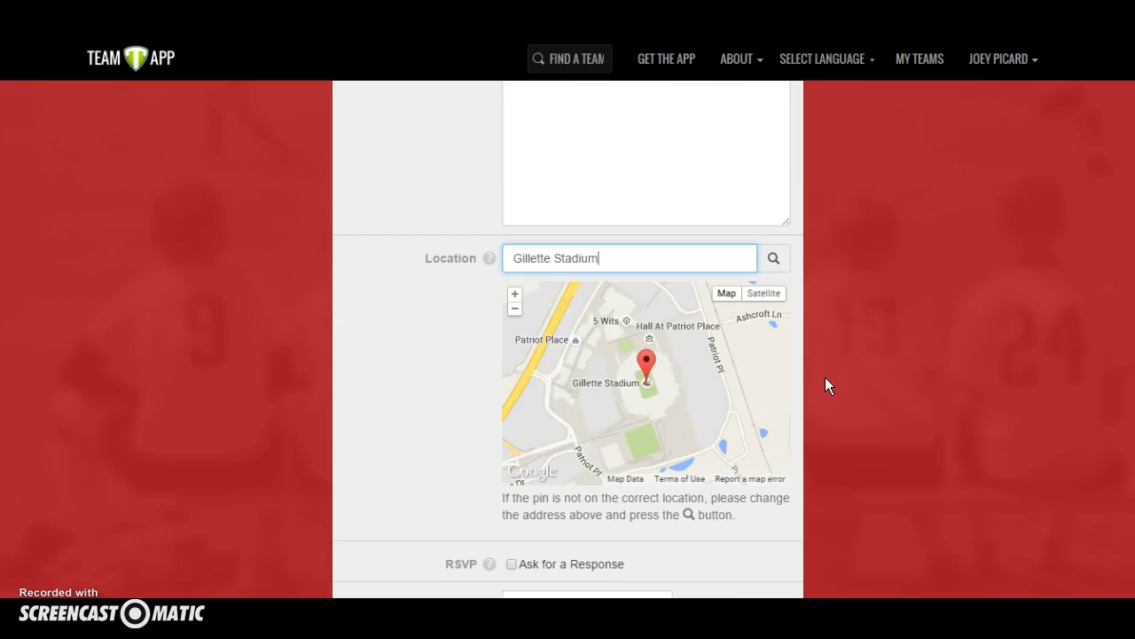
click(518, 312)
click(518, 312)
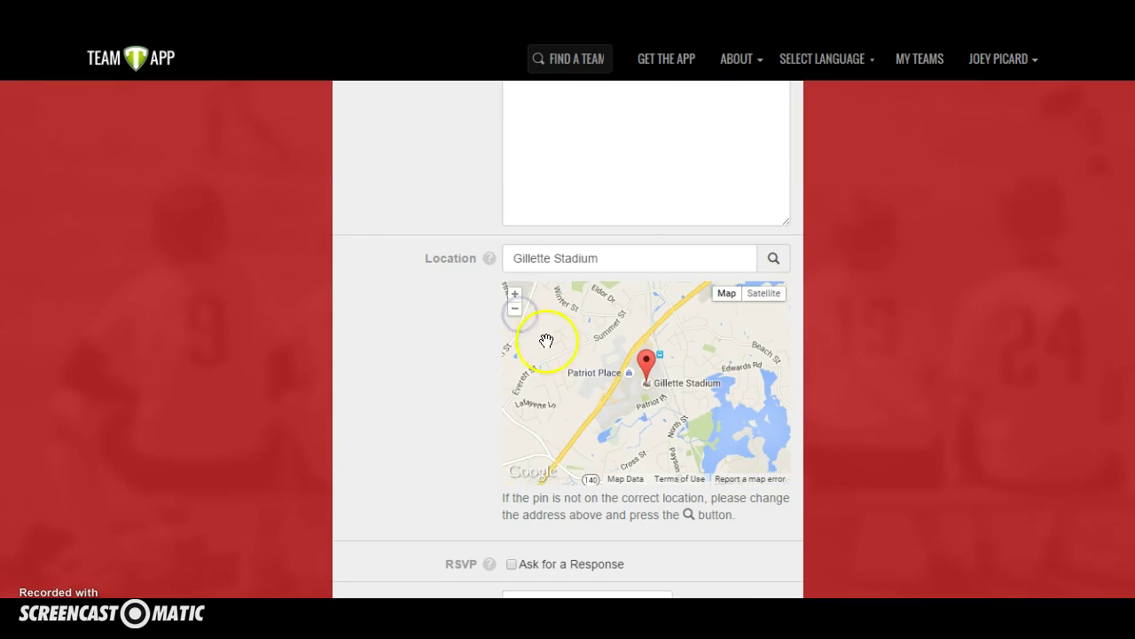
click(514, 294)
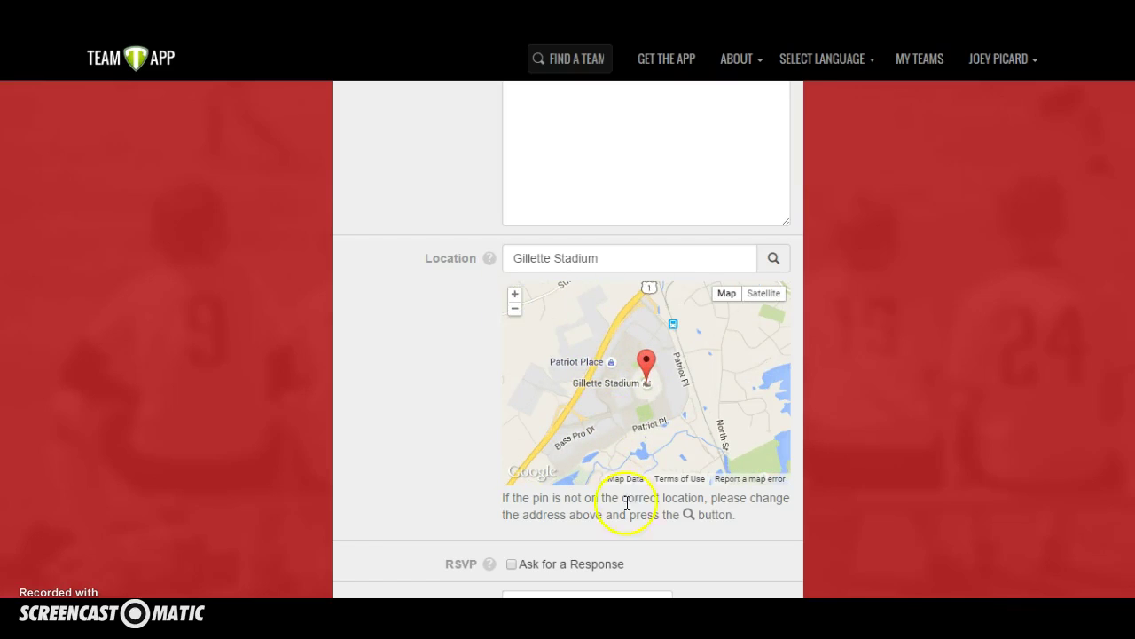
click(768, 299)
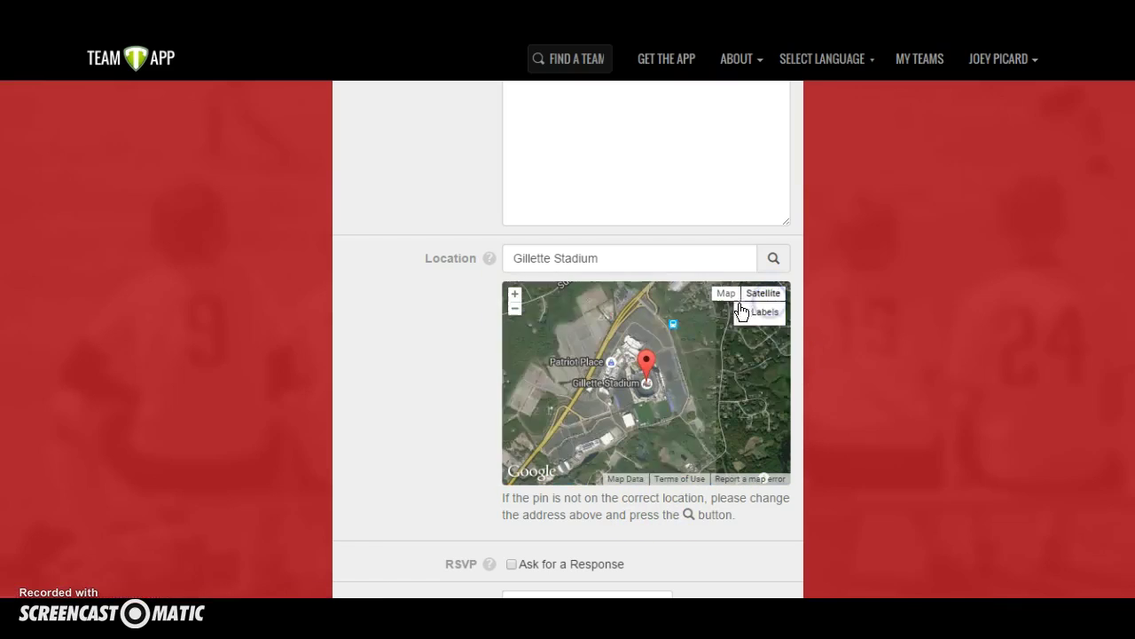
click(725, 294)
Step: Turn off notifications for the Town Day at the Cannons event and save it
scroll(813, 349, down, 3)
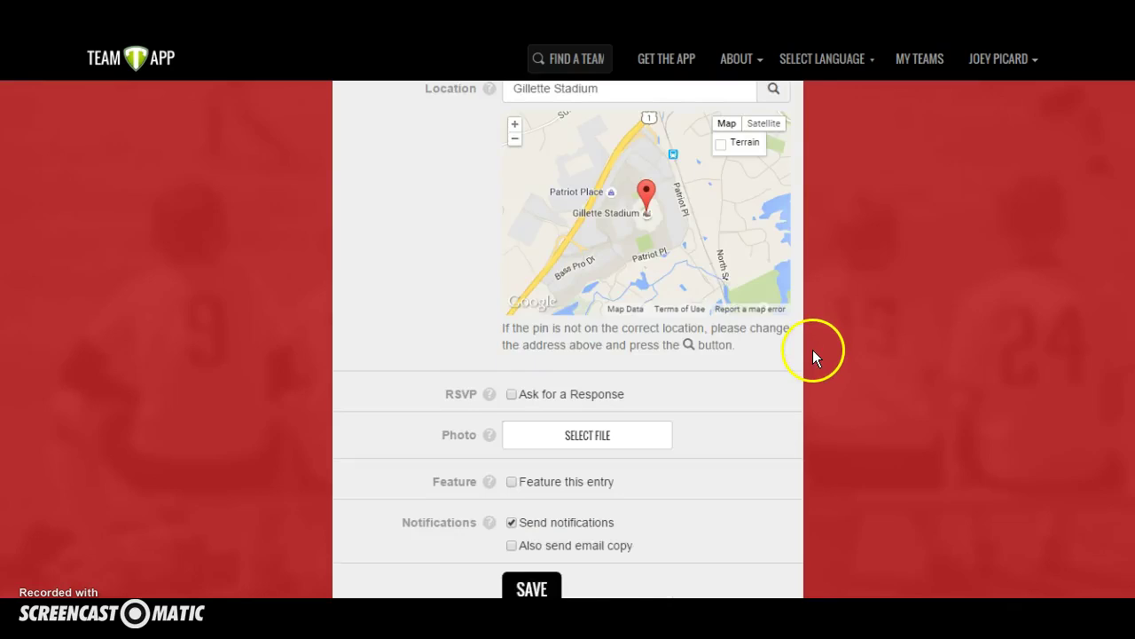
mouse_move(490, 310)
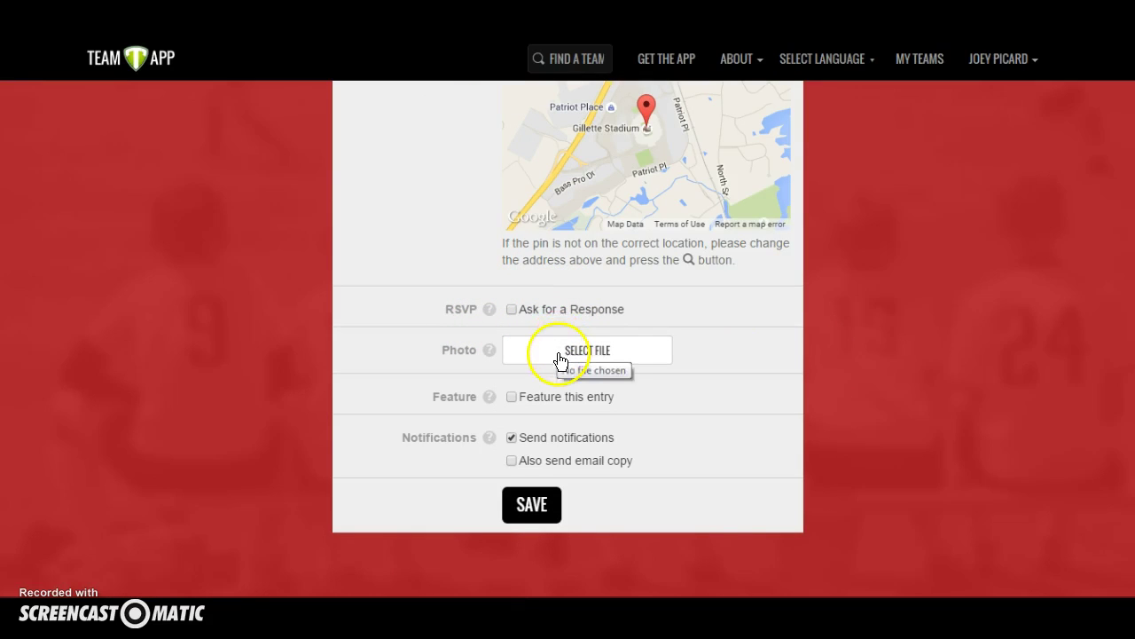
click(512, 437)
click(531, 479)
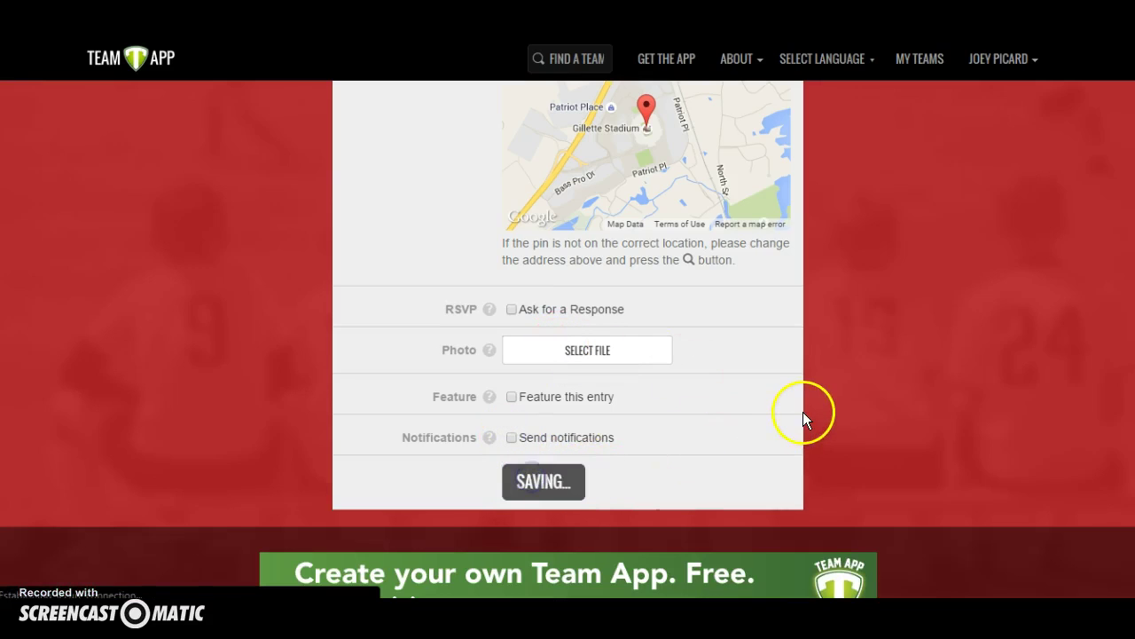
Step: Review the saved event's details and location, and return to the list of active events
scroll(803, 411, down, 2)
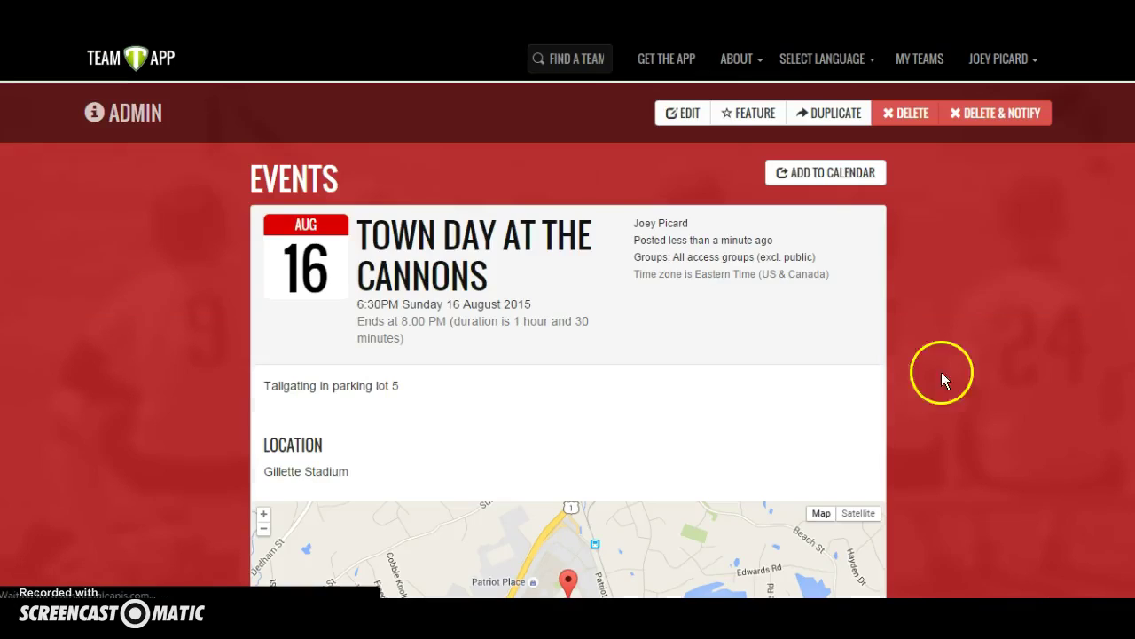
scroll(482, 330, down, 3)
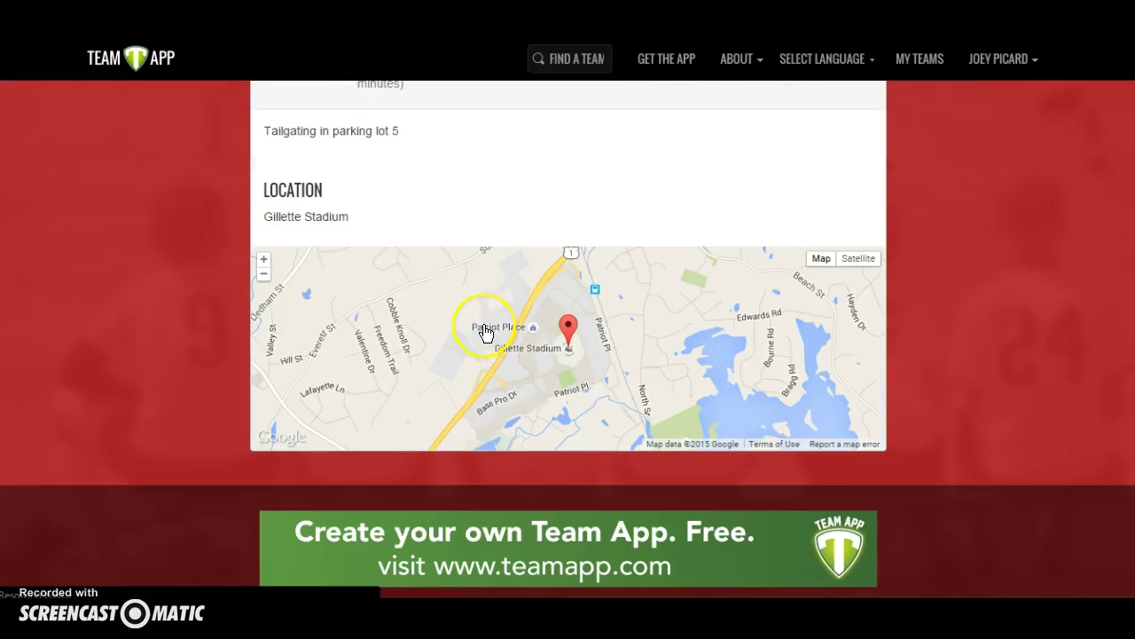
scroll(500, 346, up, 2)
scroll(550, 320, up, 2)
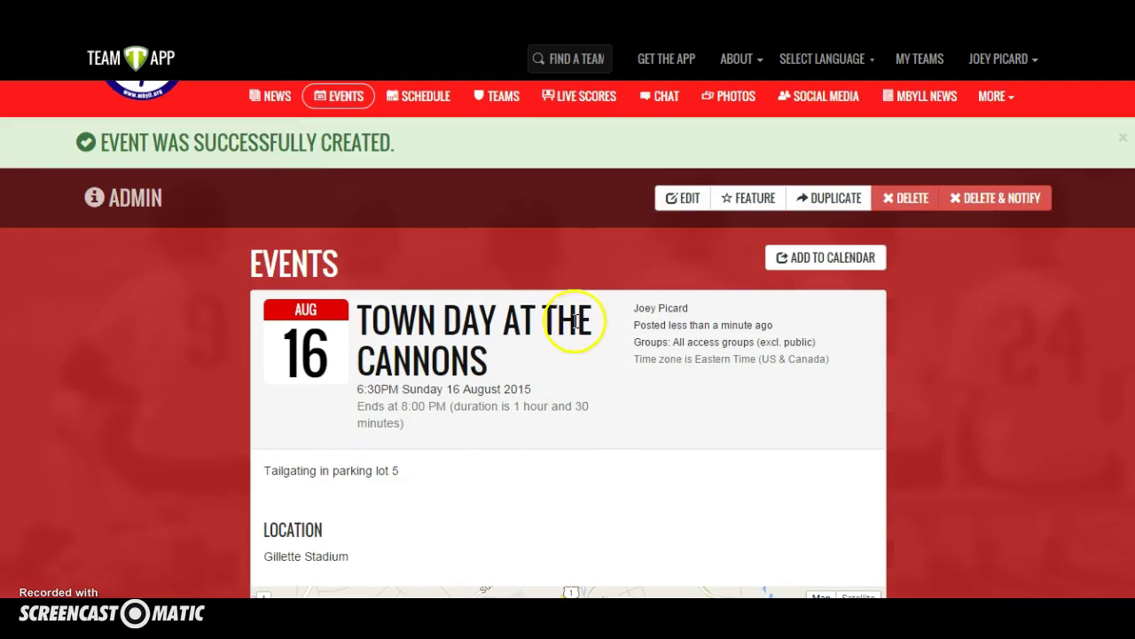
click(323, 94)
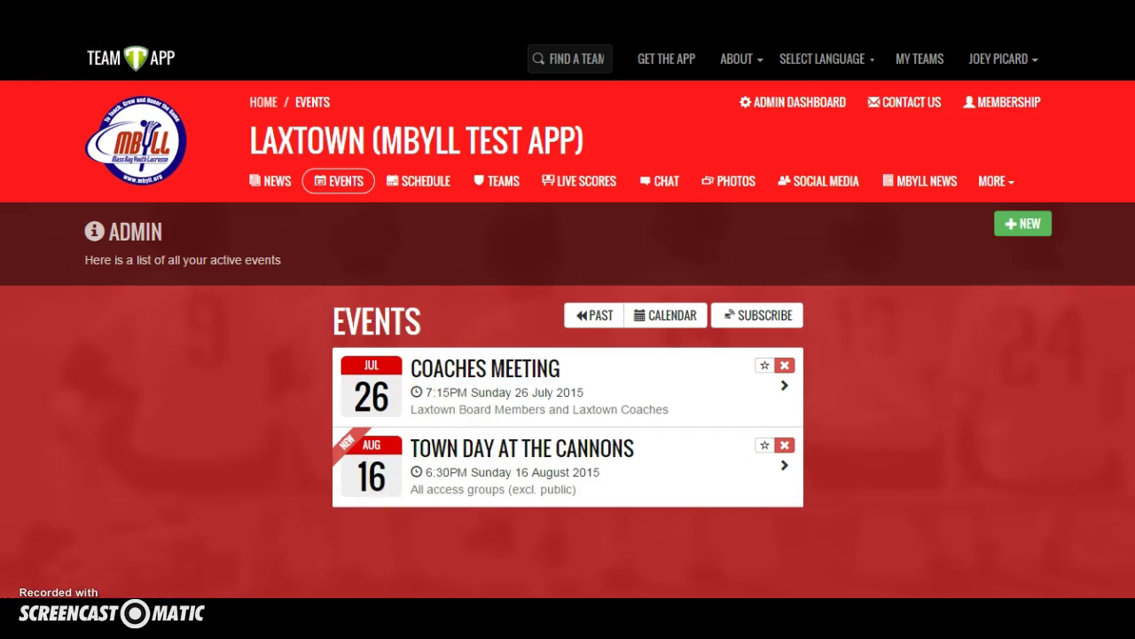
Step: Start a new article in the News section and look over the fields of its form
click(275, 181)
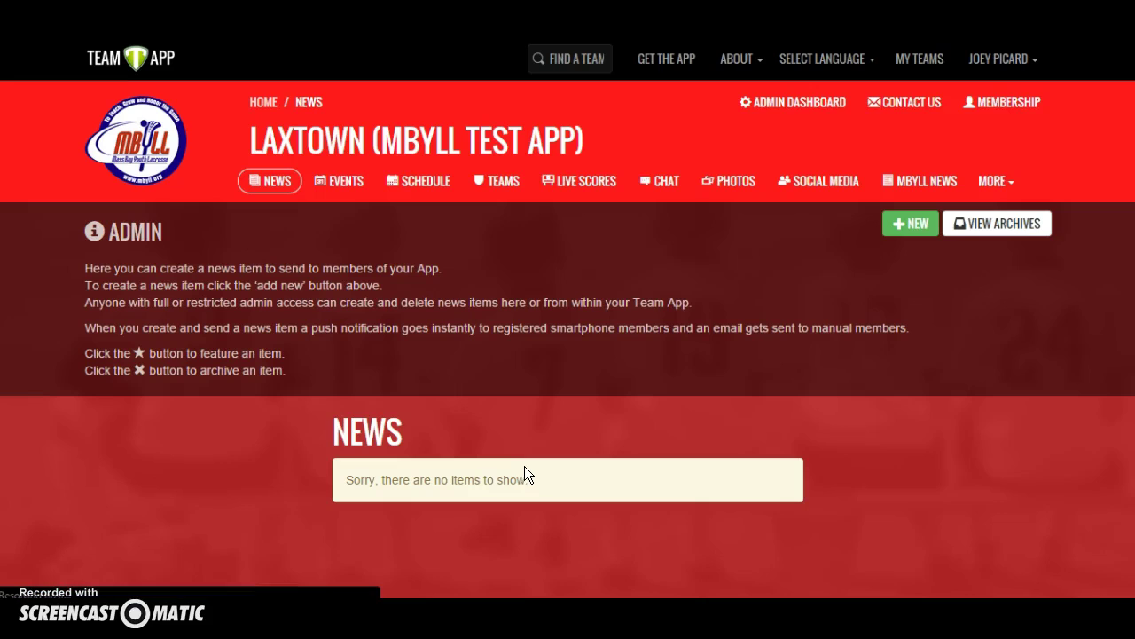
scroll(621, 444, down, 1)
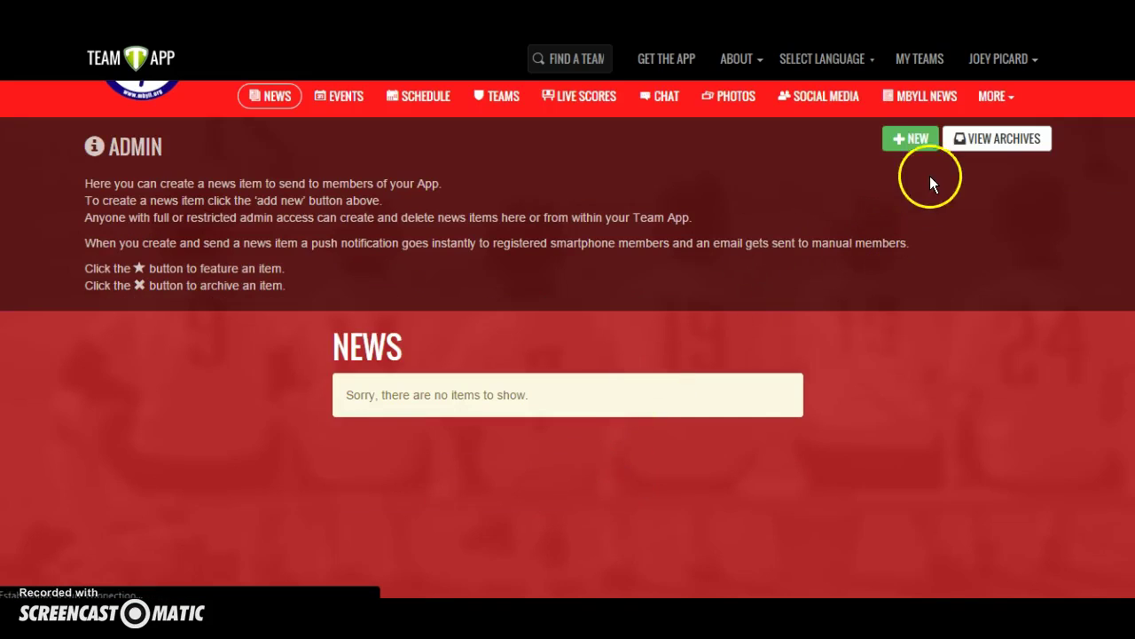
click(914, 143)
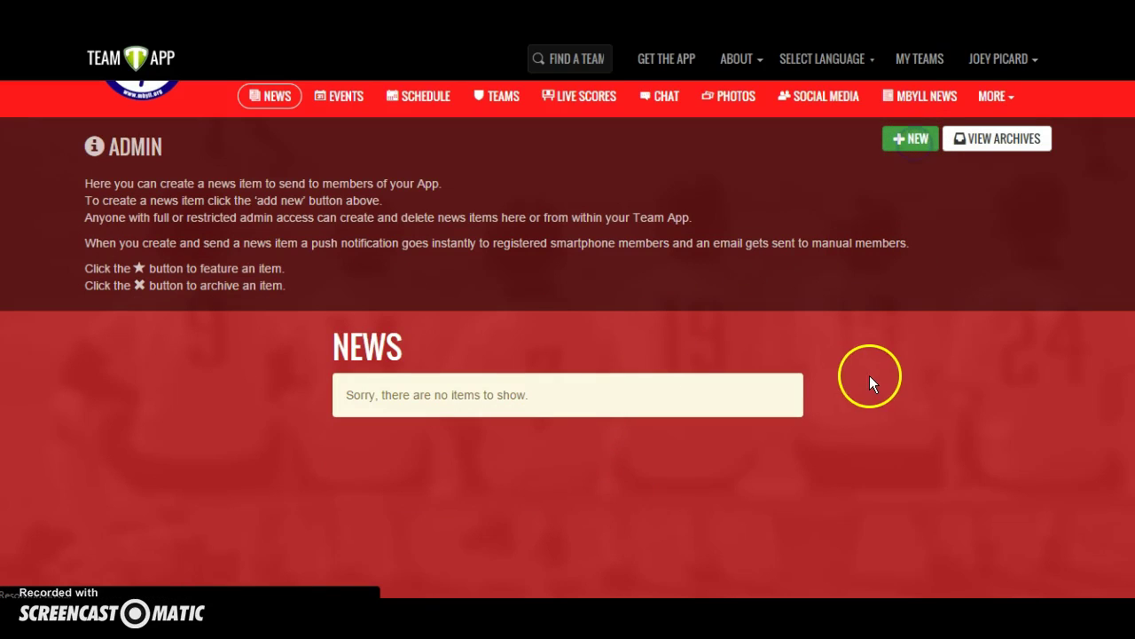
scroll(902, 360, down, 3)
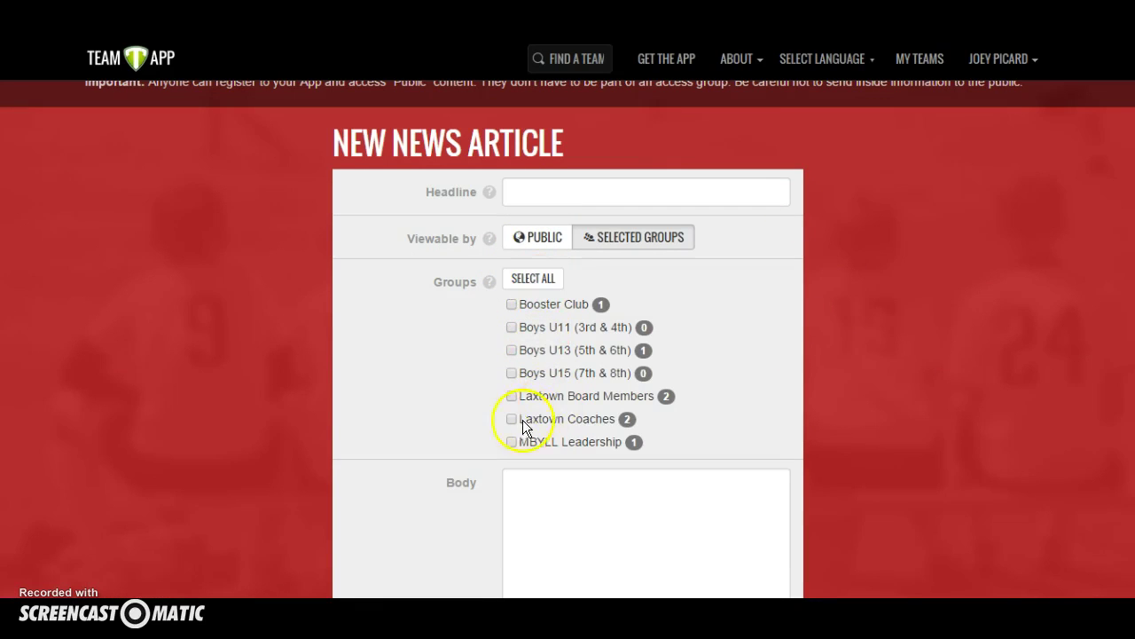
scroll(798, 408, down, 3)
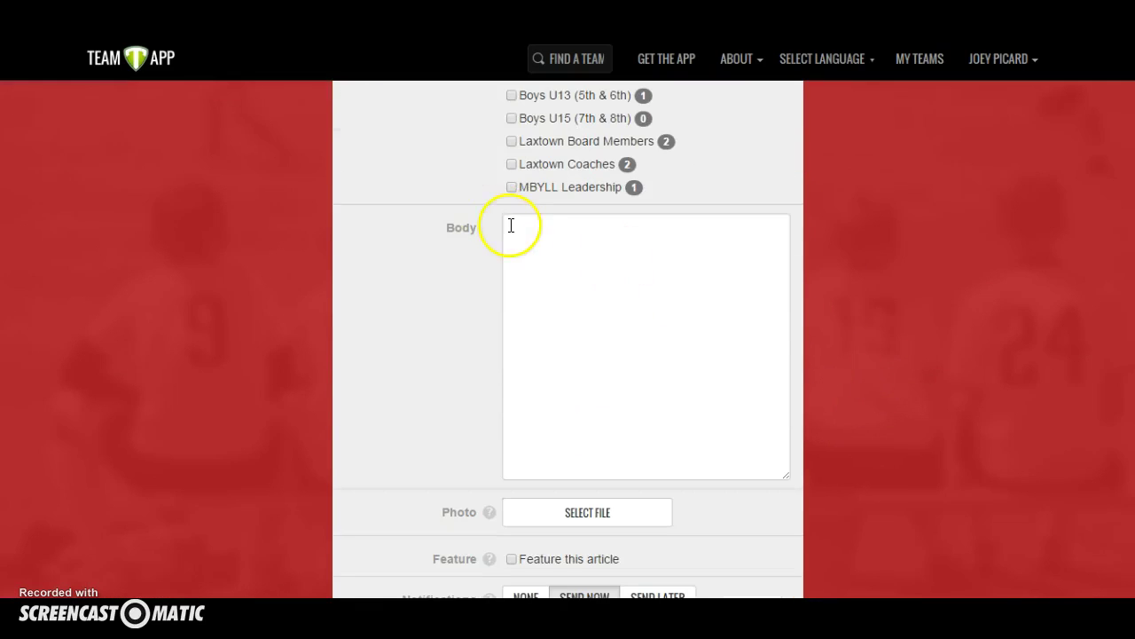
scroll(724, 320, down, 3)
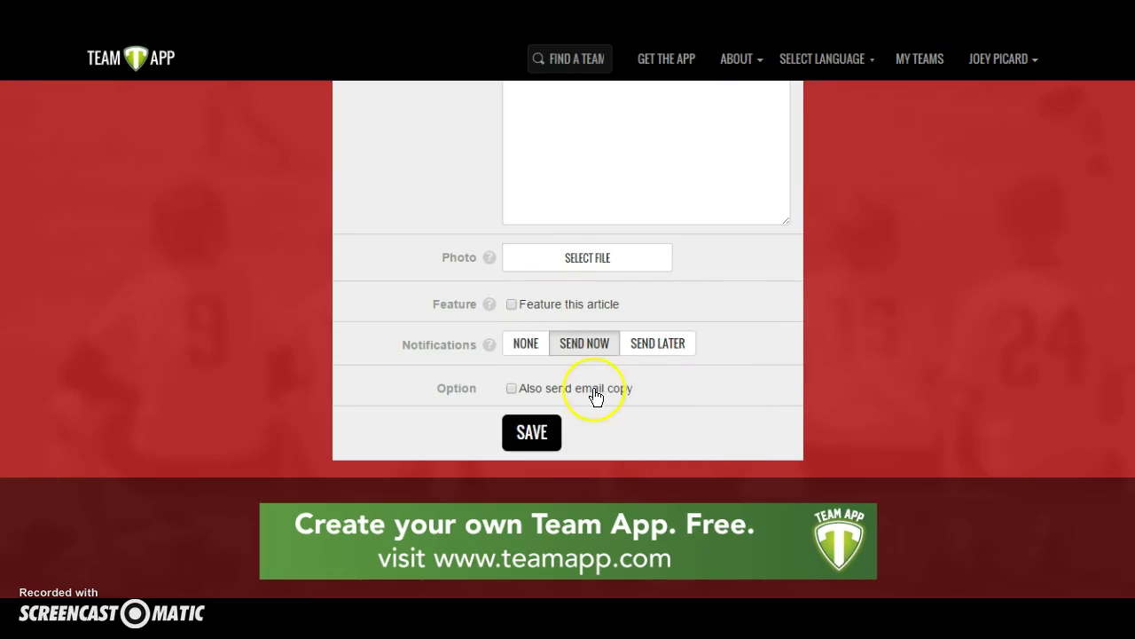
Step: Switch the article's notifications to None and back to Send Now
click(528, 348)
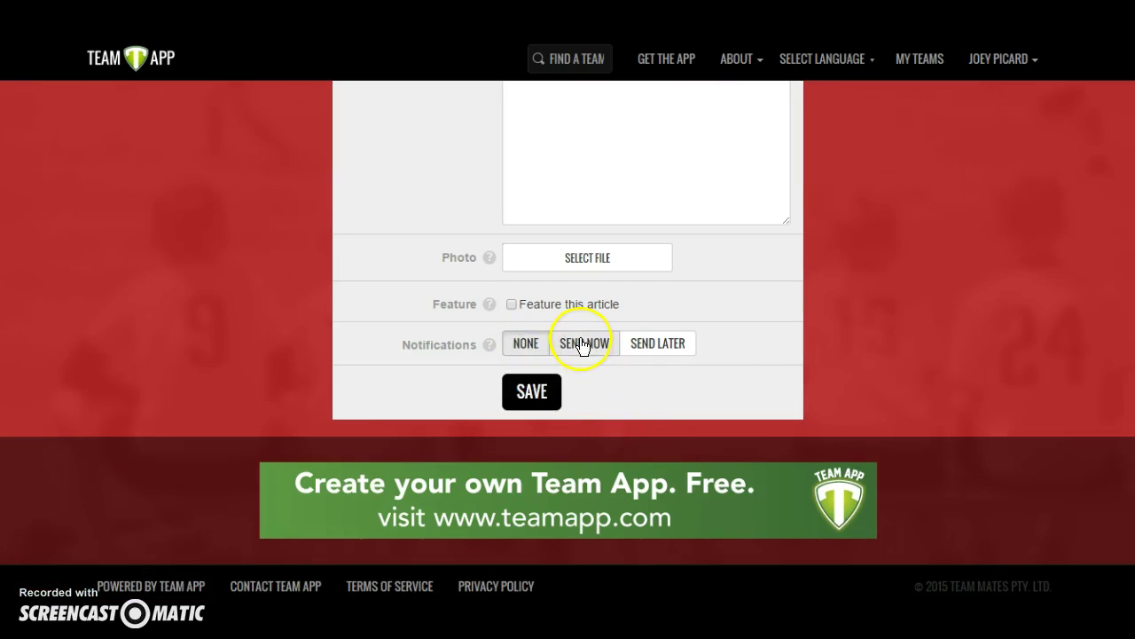
click(582, 346)
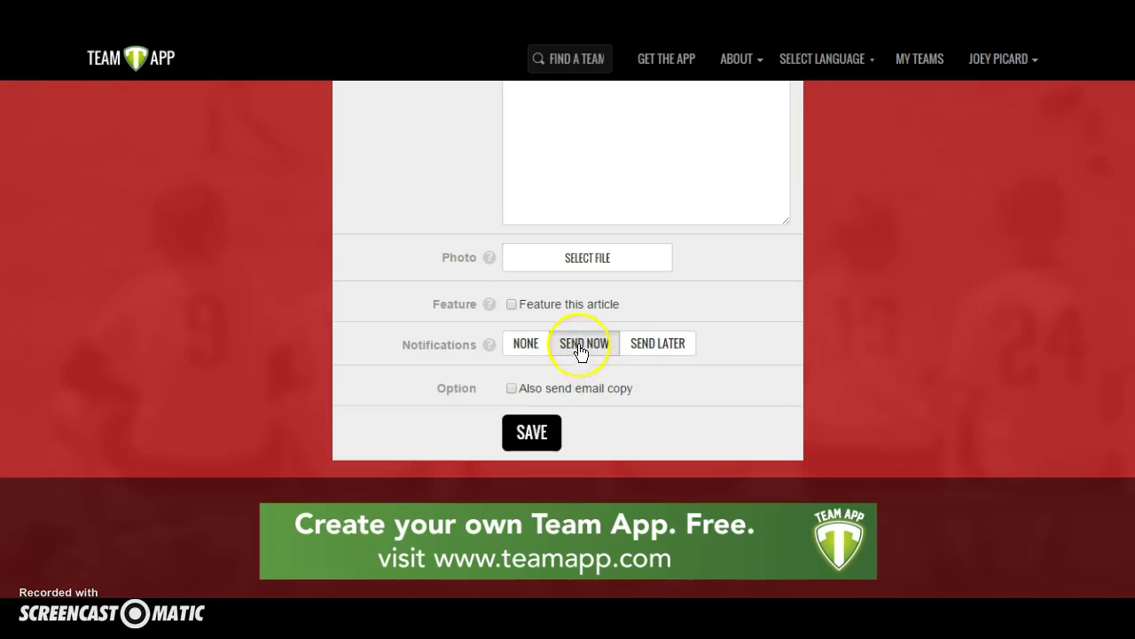
click(586, 352)
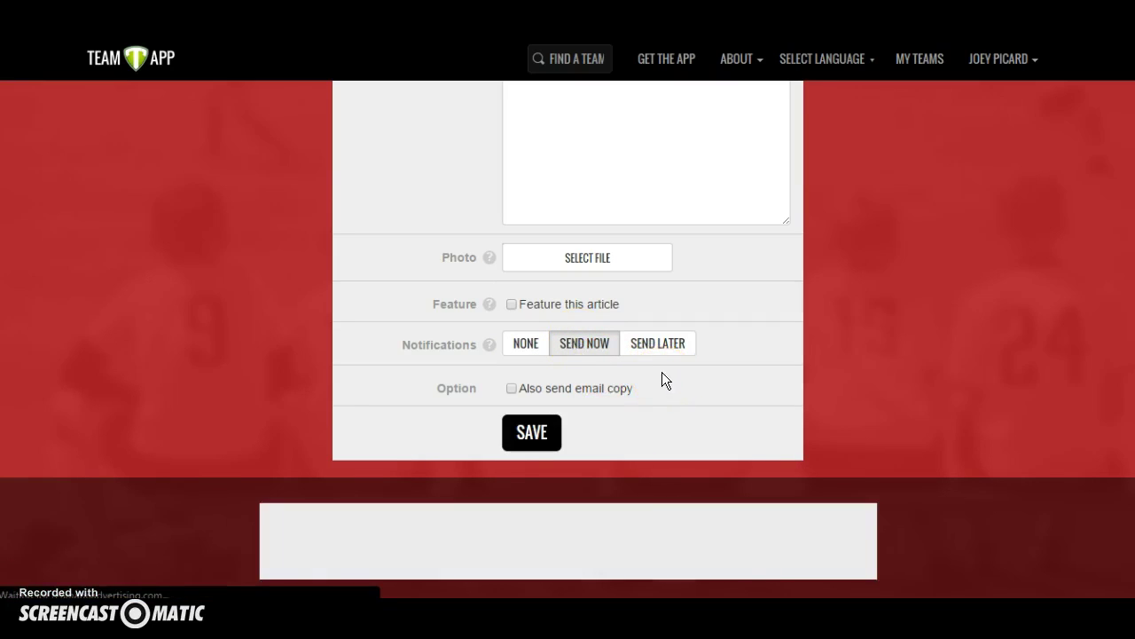
click(593, 346)
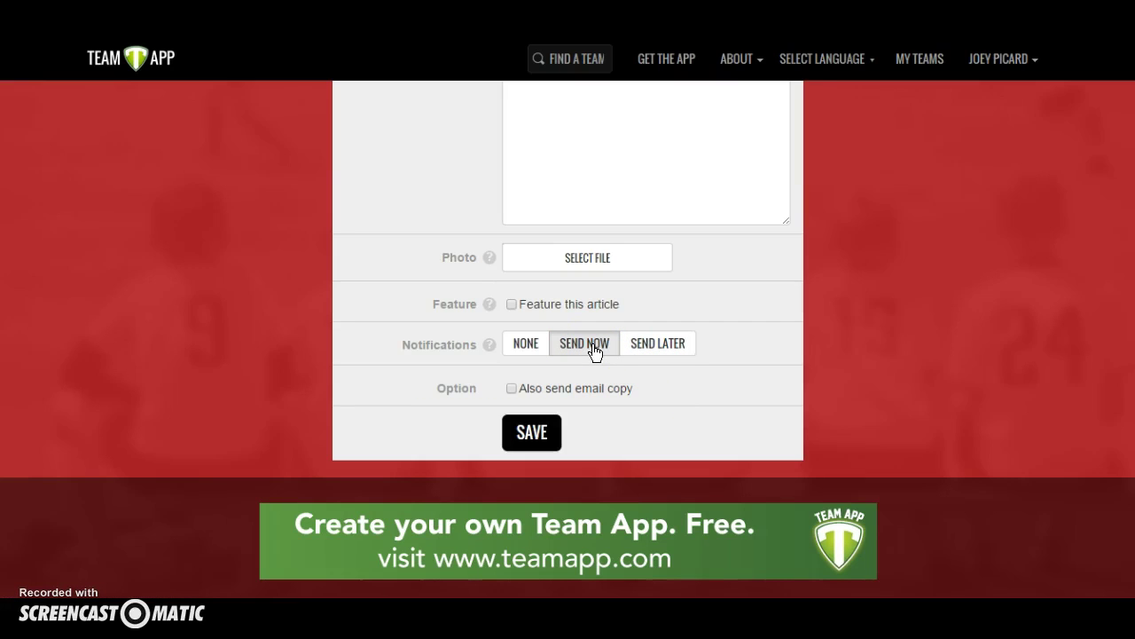
Step: Set the article's notifications to Send Later, keeping the date 2015-07-23 and setting the time to 09:00 AM
click(652, 350)
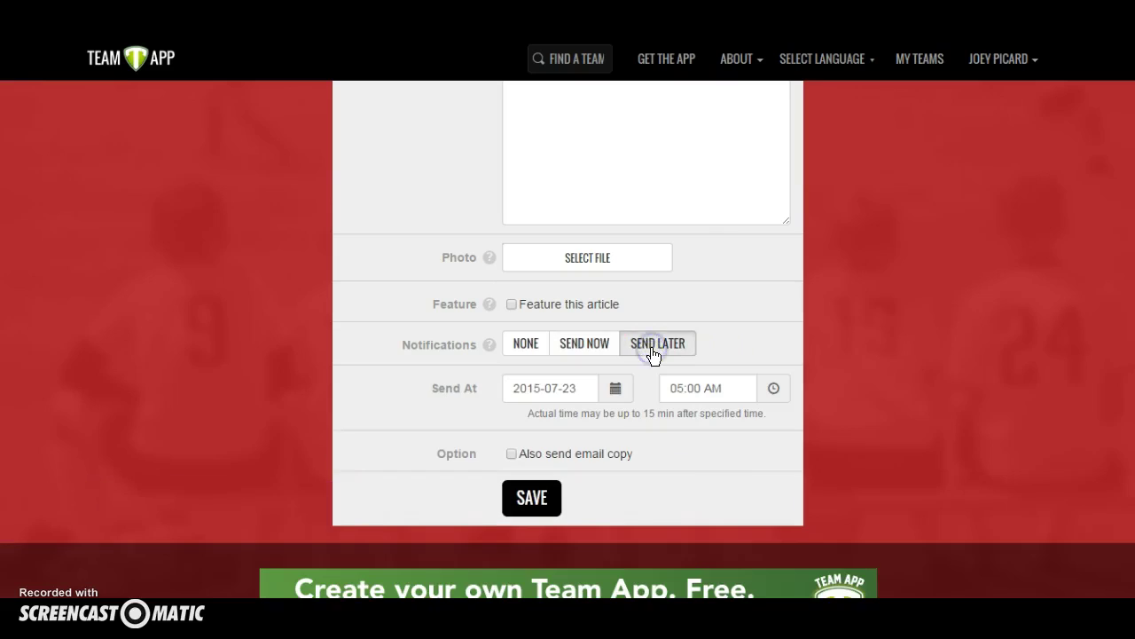
click(617, 391)
click(771, 386)
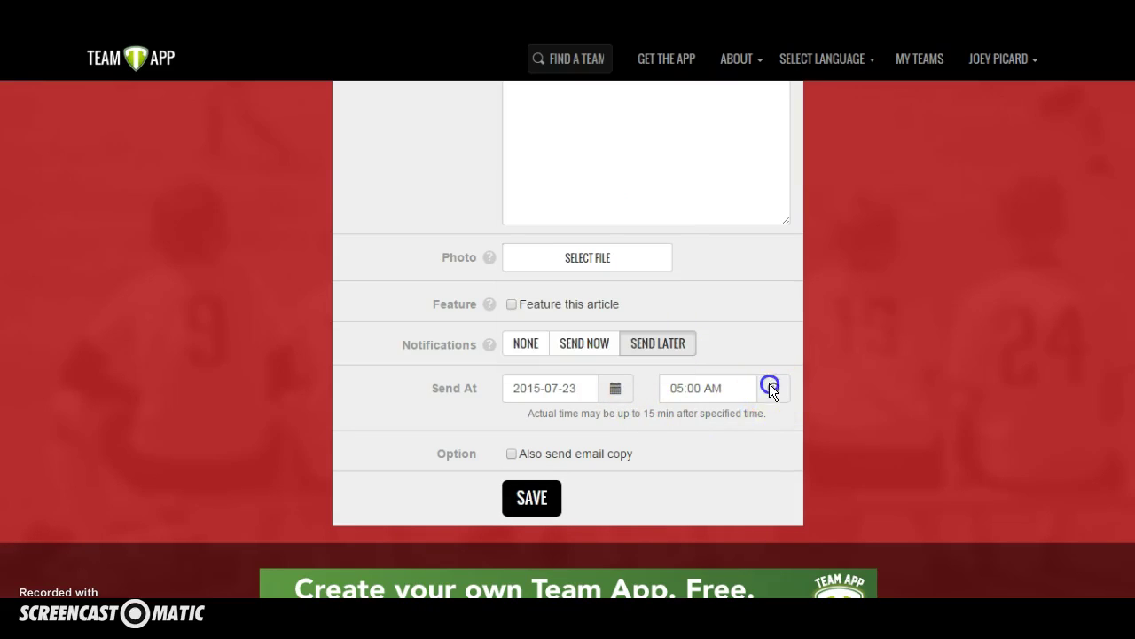
click(680, 425)
click(680, 425)
click(680, 425)
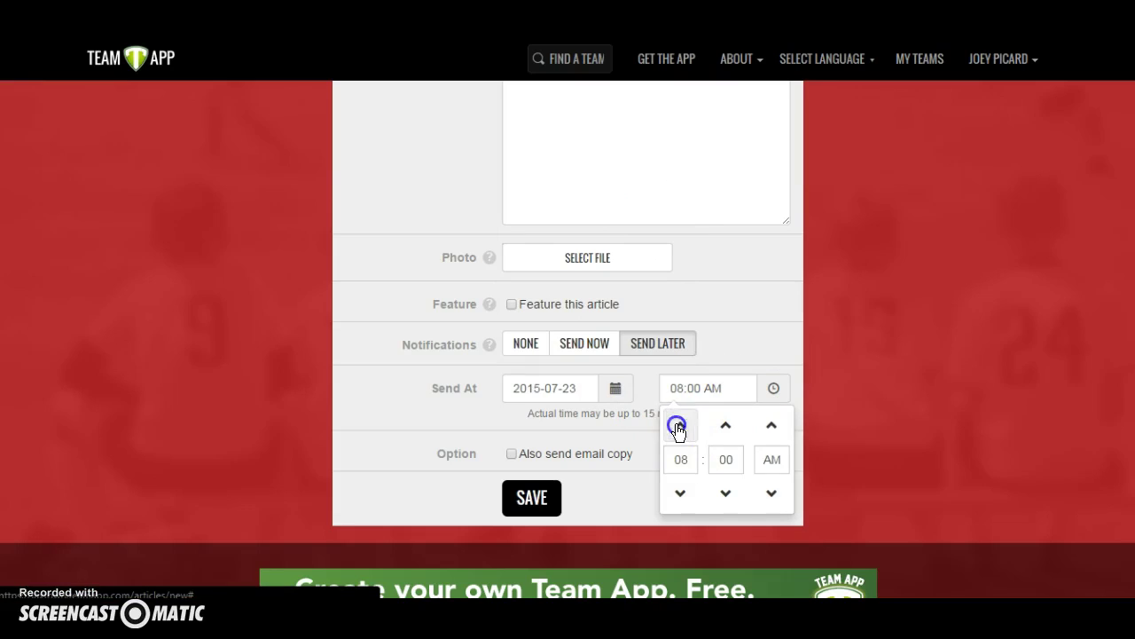
click(680, 425)
click(867, 383)
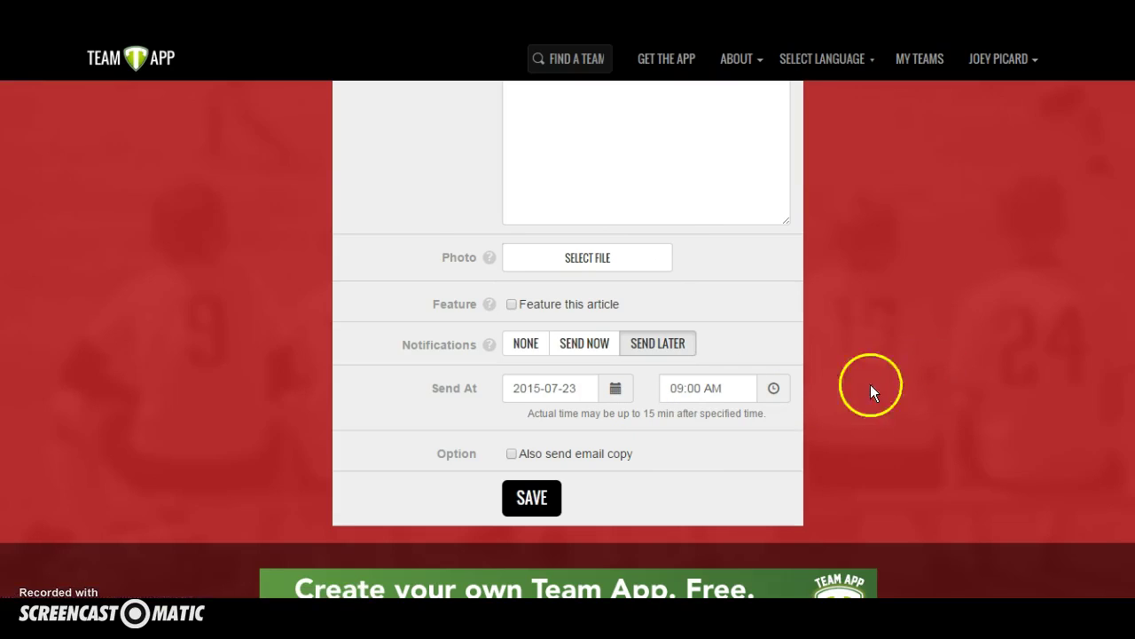
scroll(825, 391, down, 1)
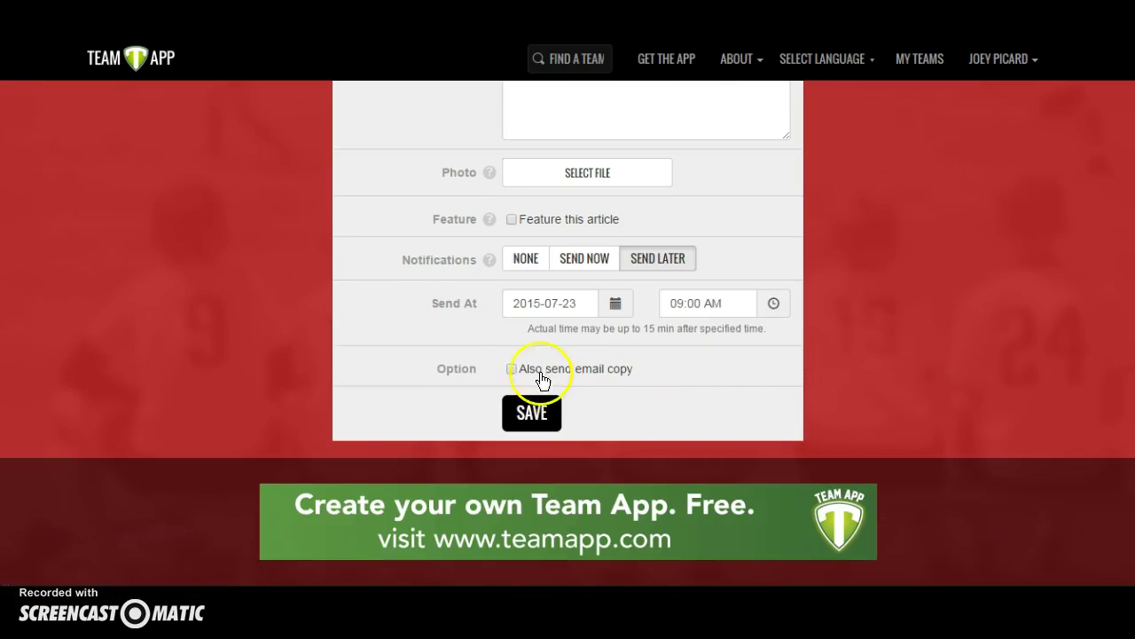
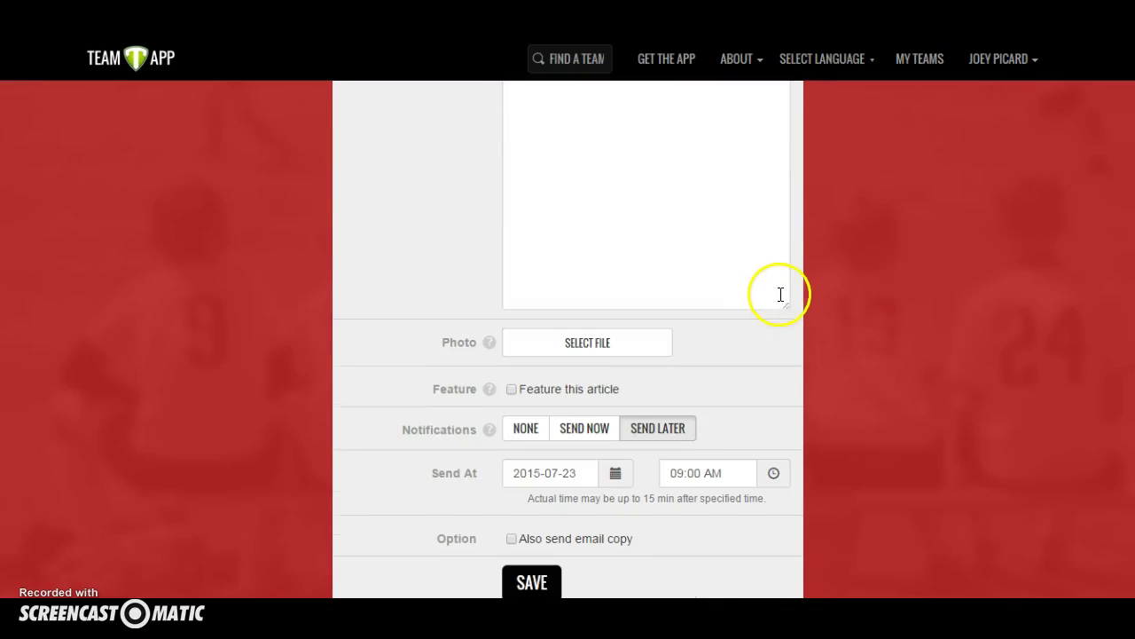
Step: Mark the article as featured, attach the BBQ Picture image as its photo, and save the article
click(503, 388)
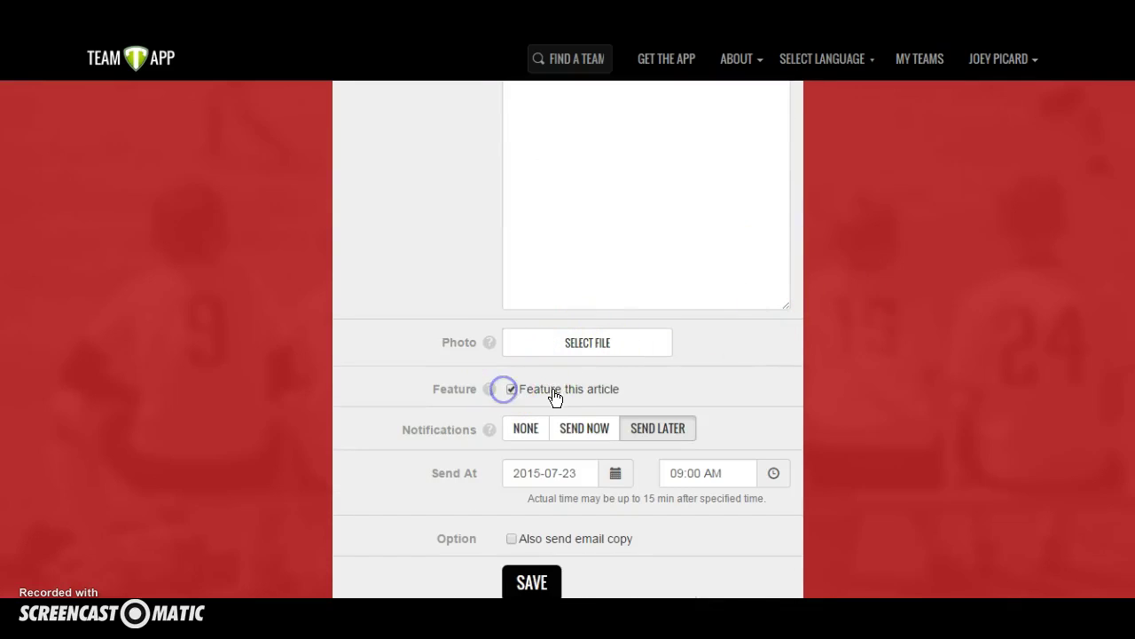
click(565, 337)
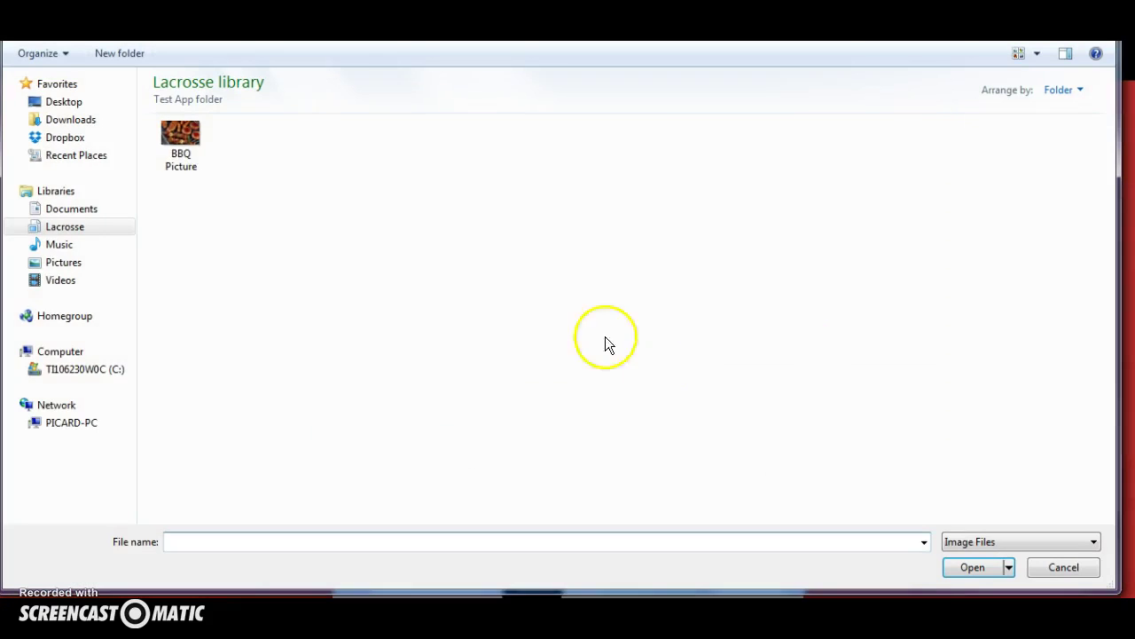
double_click(178, 133)
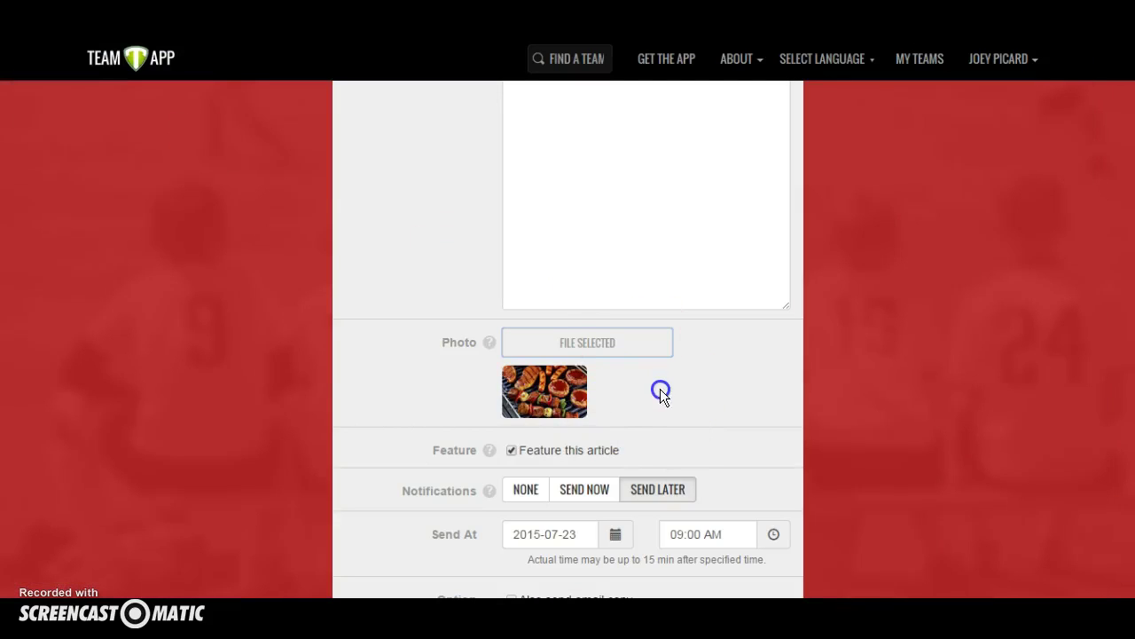
scroll(661, 391, down, 2)
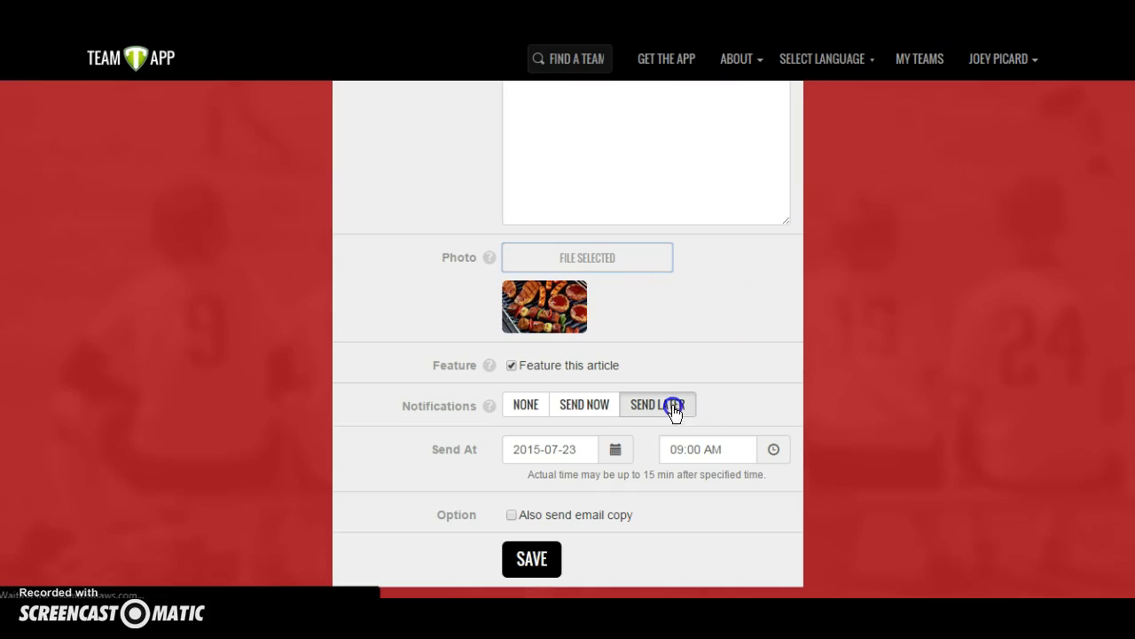
click(532, 559)
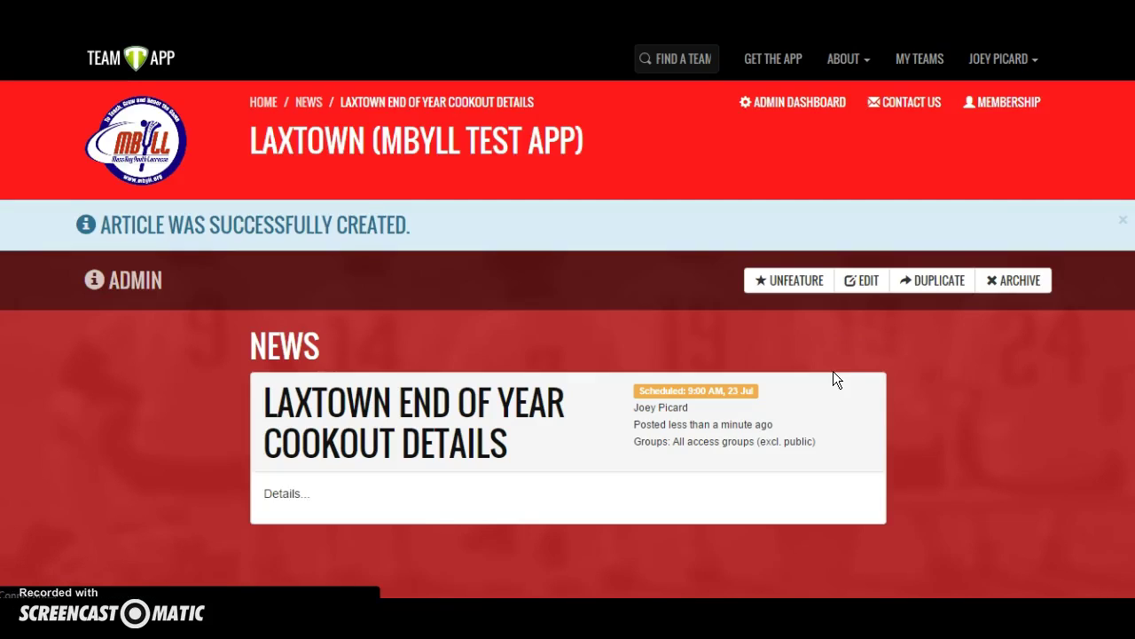
Step: Review the saved end of year cookout article and return to the News list to view its entry
scroll(833, 371, down, 2)
scroll(532, 373, up, 2)
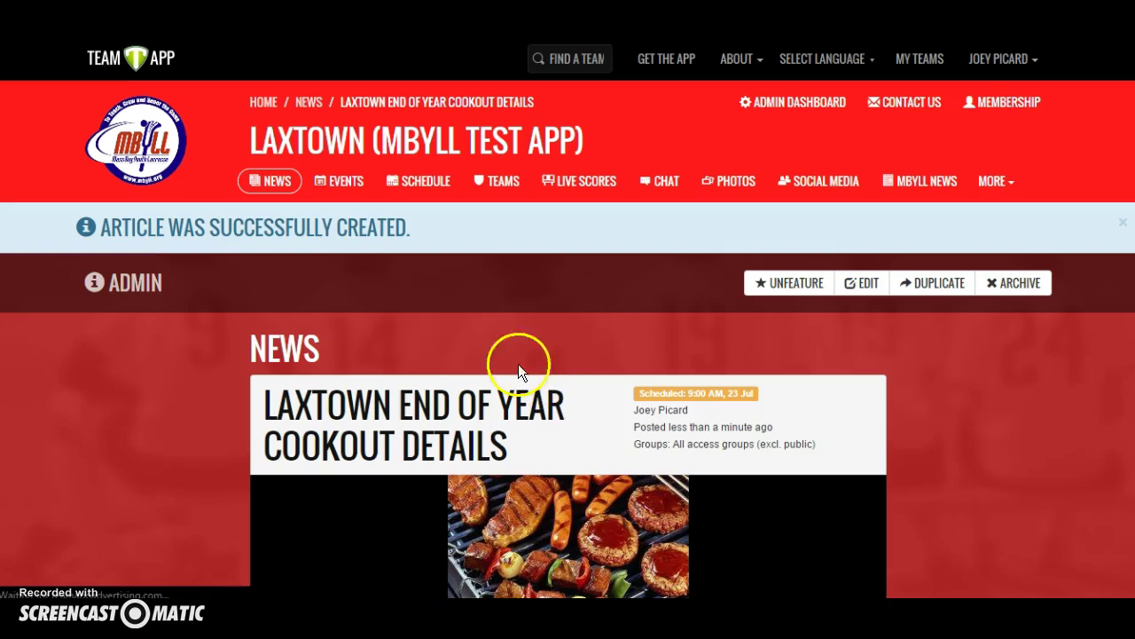
scroll(408, 435, down, 2)
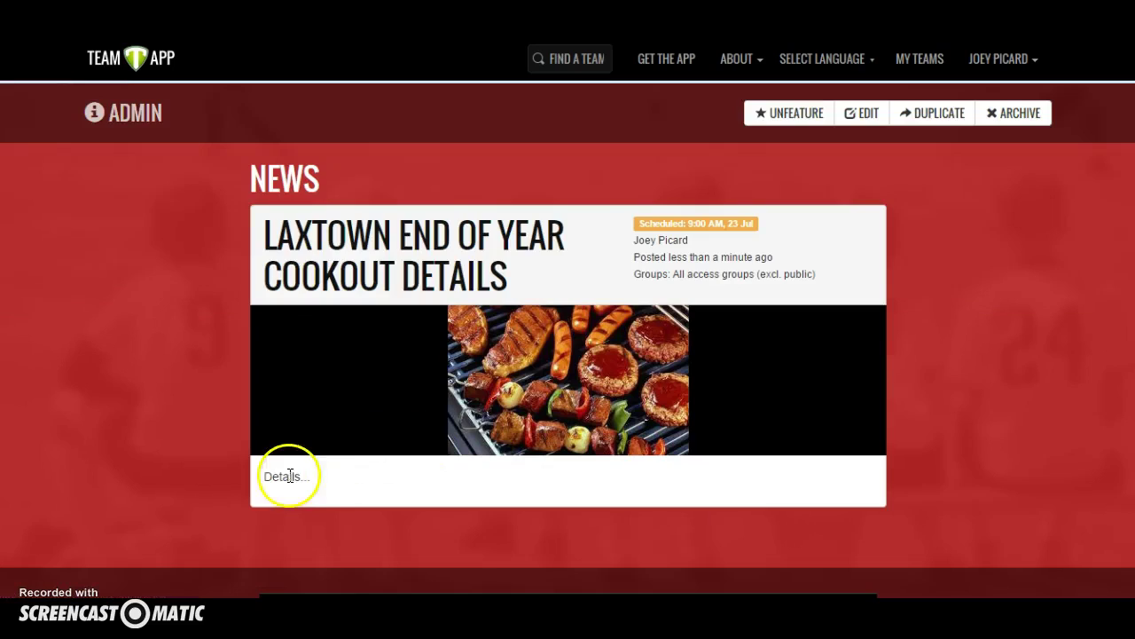
scroll(404, 421, up, 1)
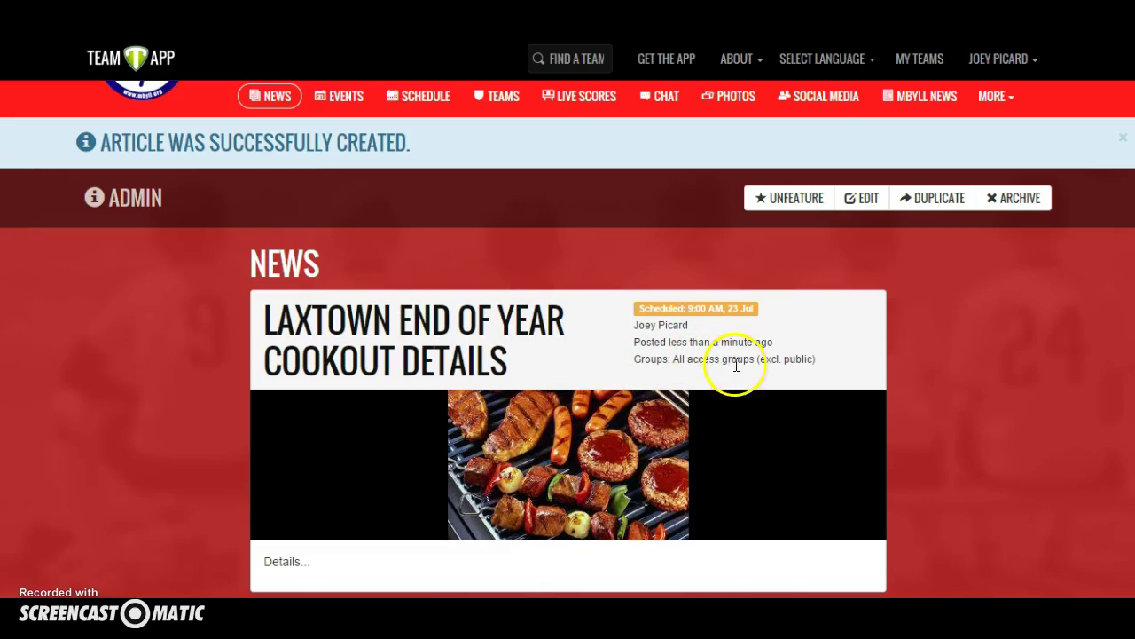
click(272, 96)
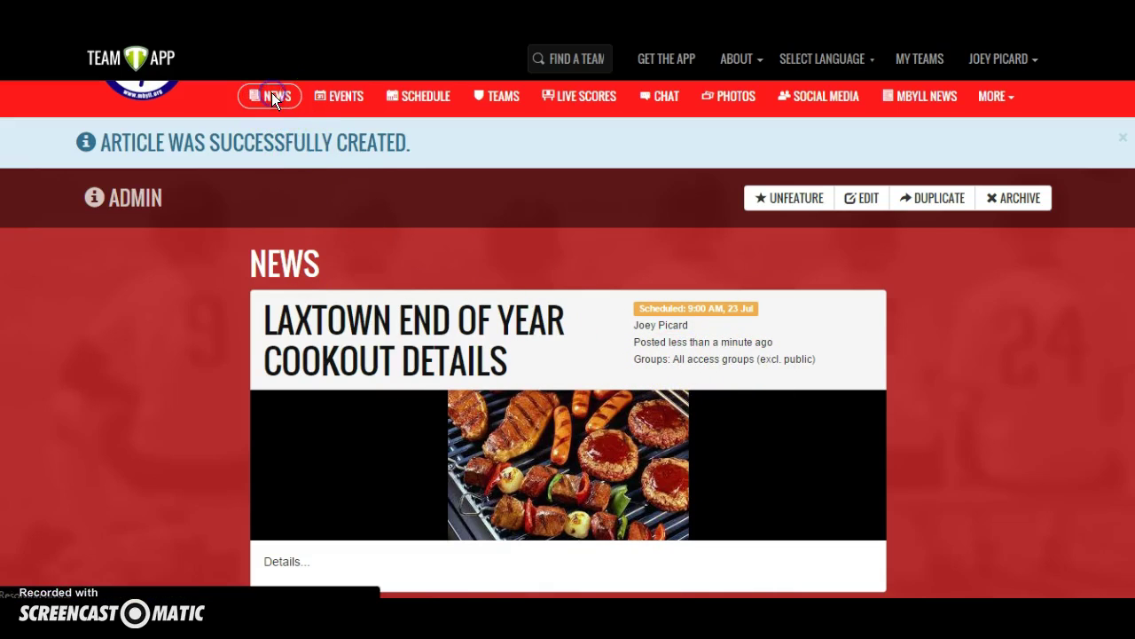
scroll(598, 304, down, 3)
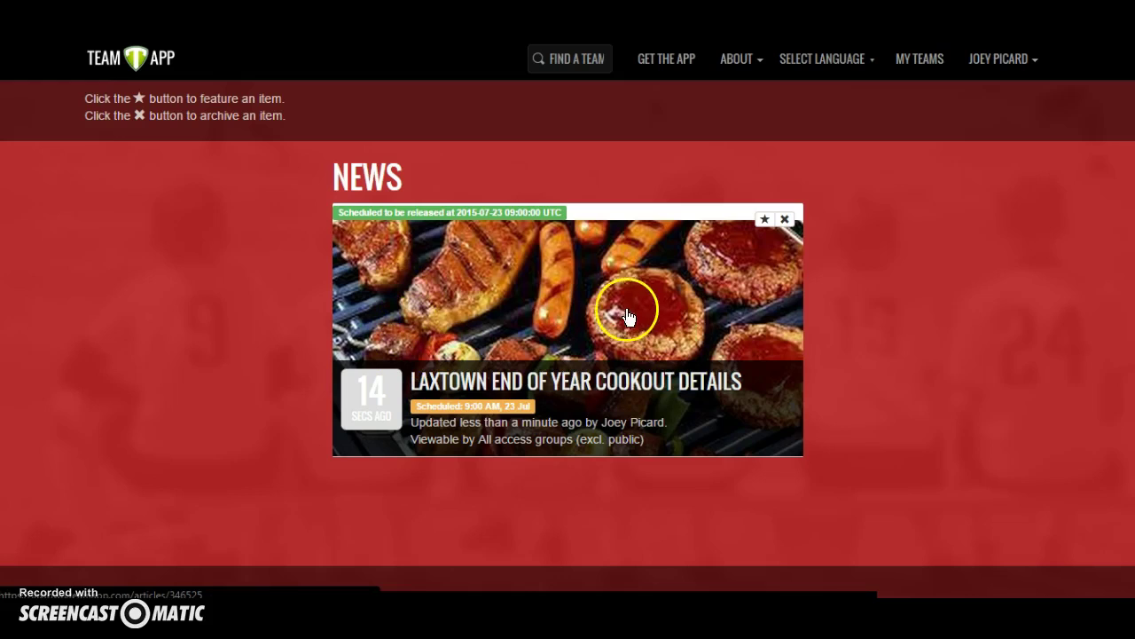
Step: Unfeature the Laxtown End of Year Cookout Details article in the News list and feature it again
click(765, 221)
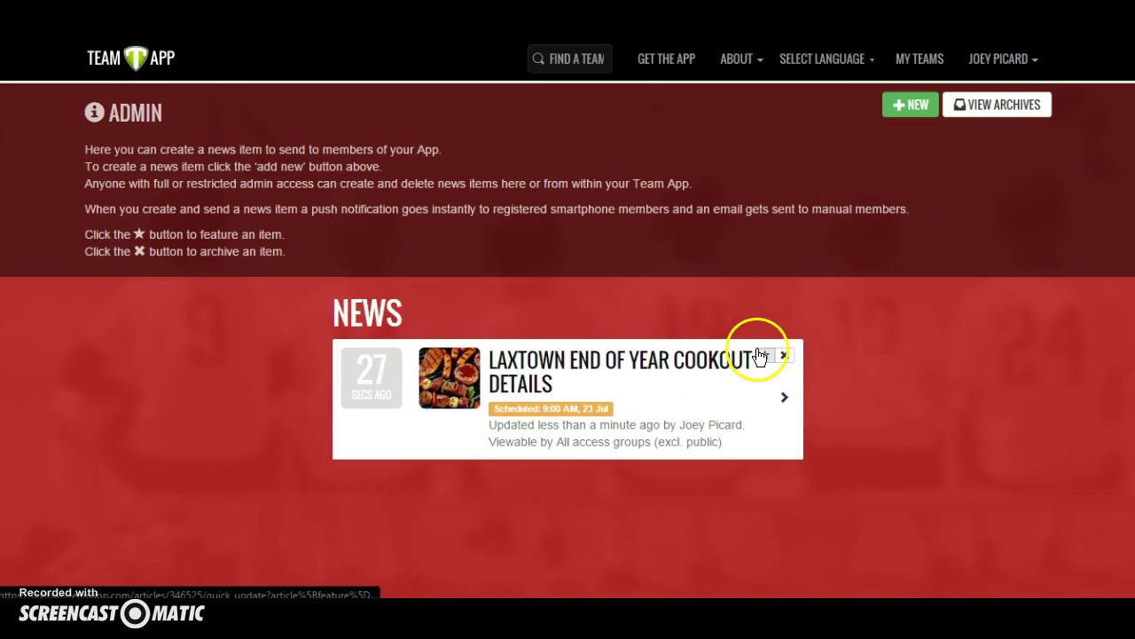
click(765, 357)
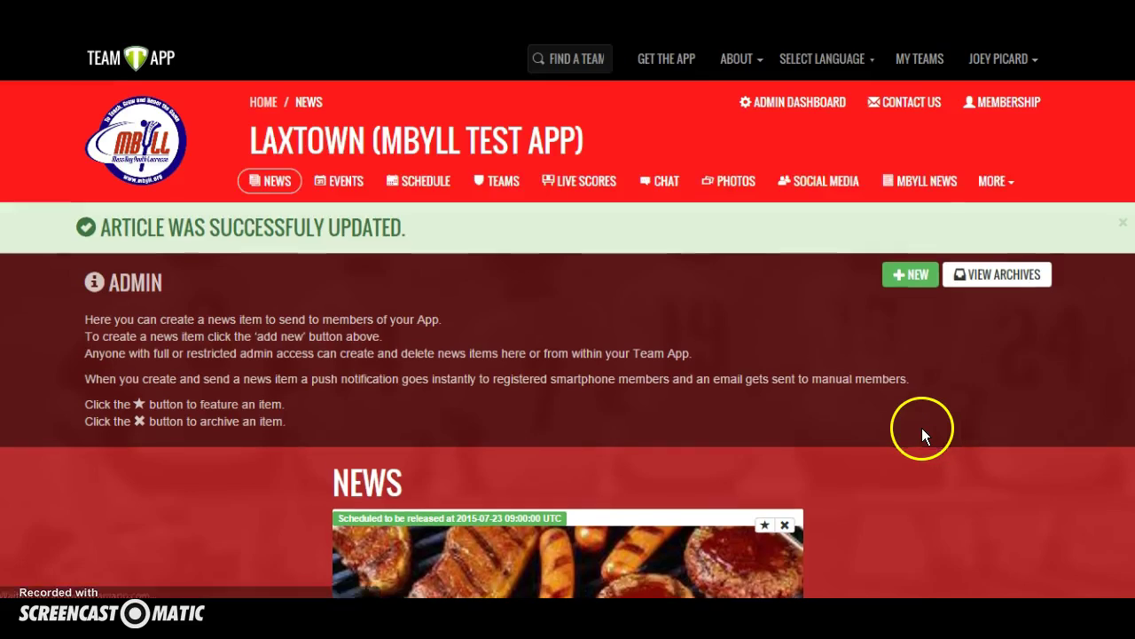
scroll(900, 361, up, 2)
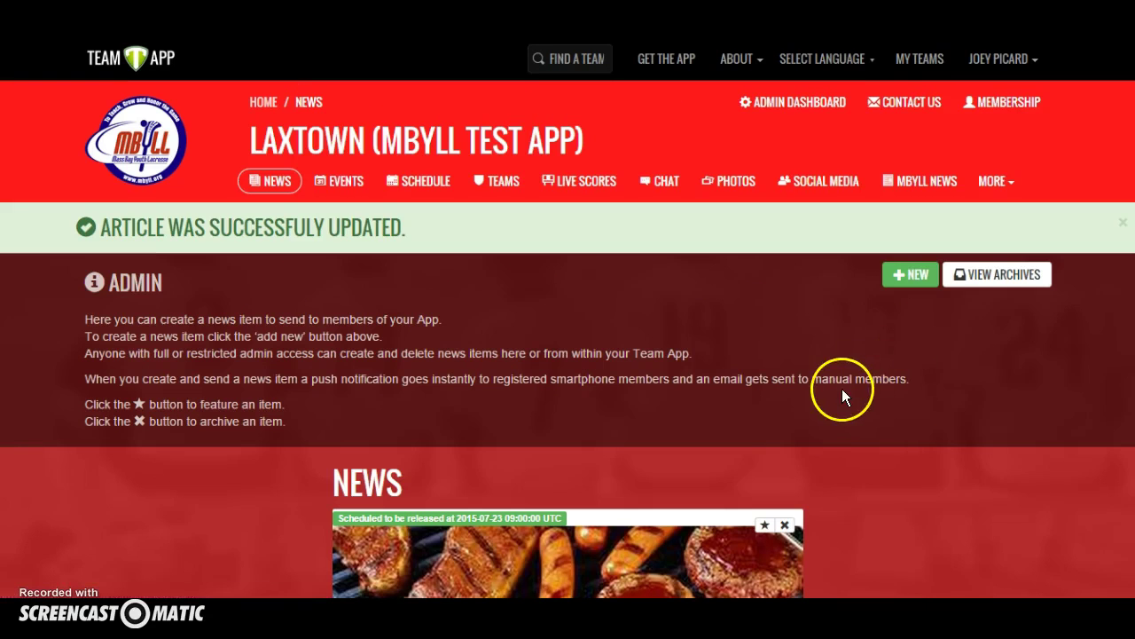
scroll(368, 355, down, 1)
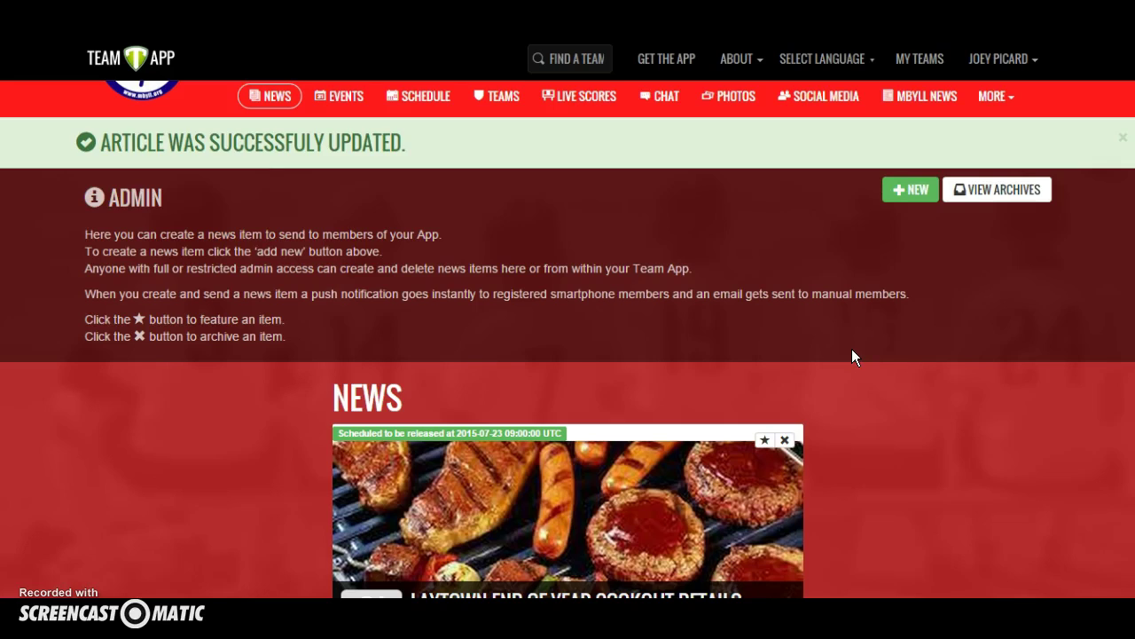
Step: Open the Parents Chat room and post the comment "Where can I buy great cleats?"
click(662, 92)
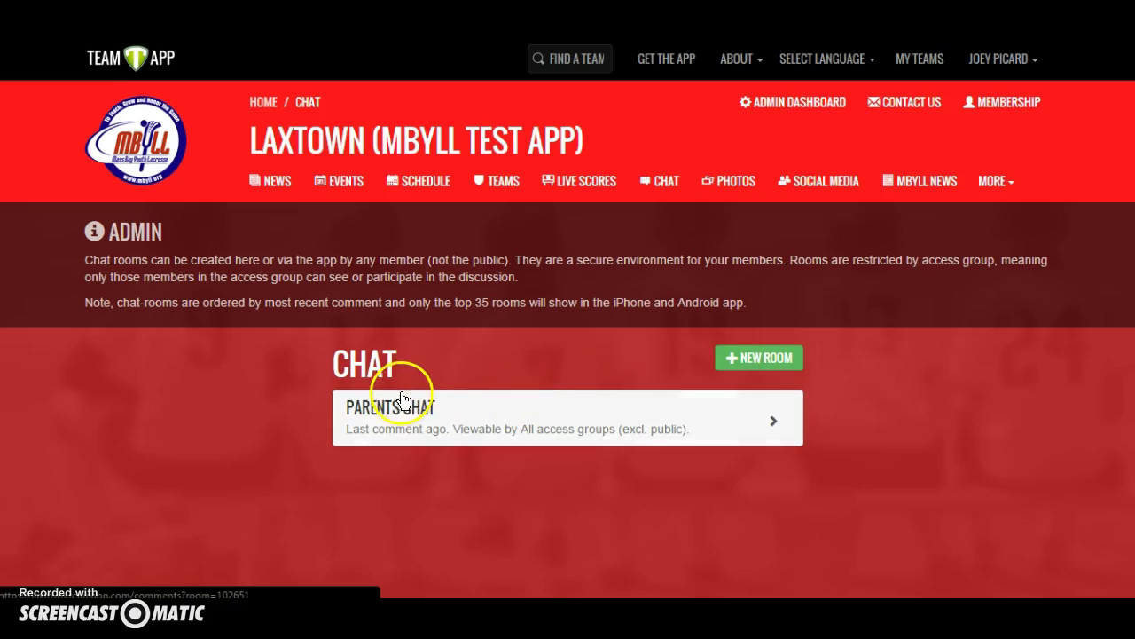
click(578, 431)
click(499, 385)
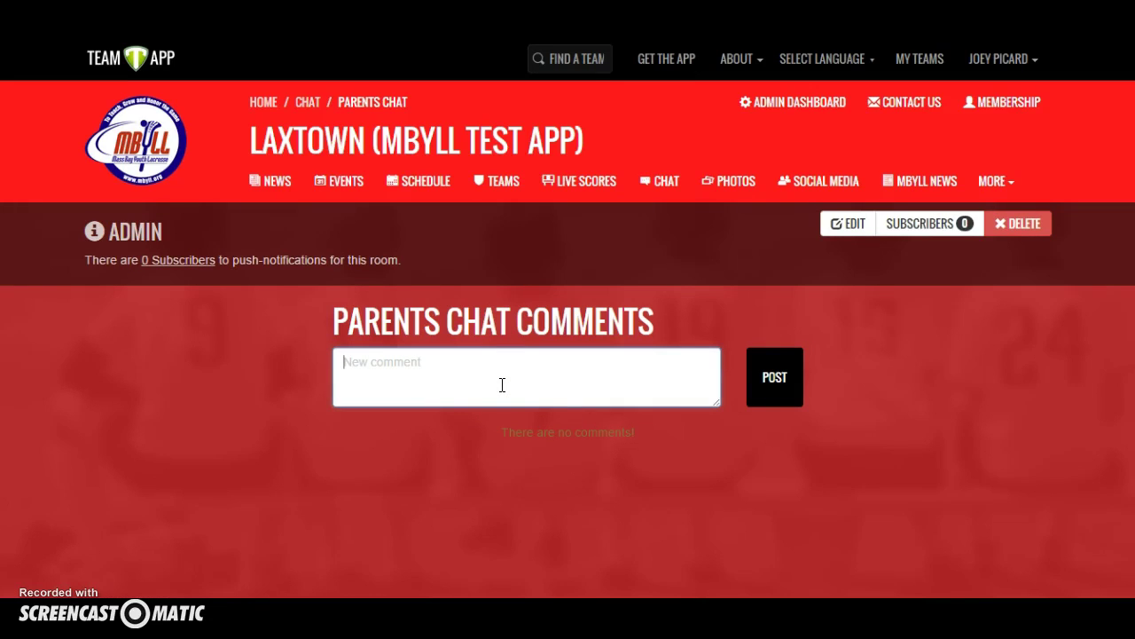
text(Where can I buy great cleats?)
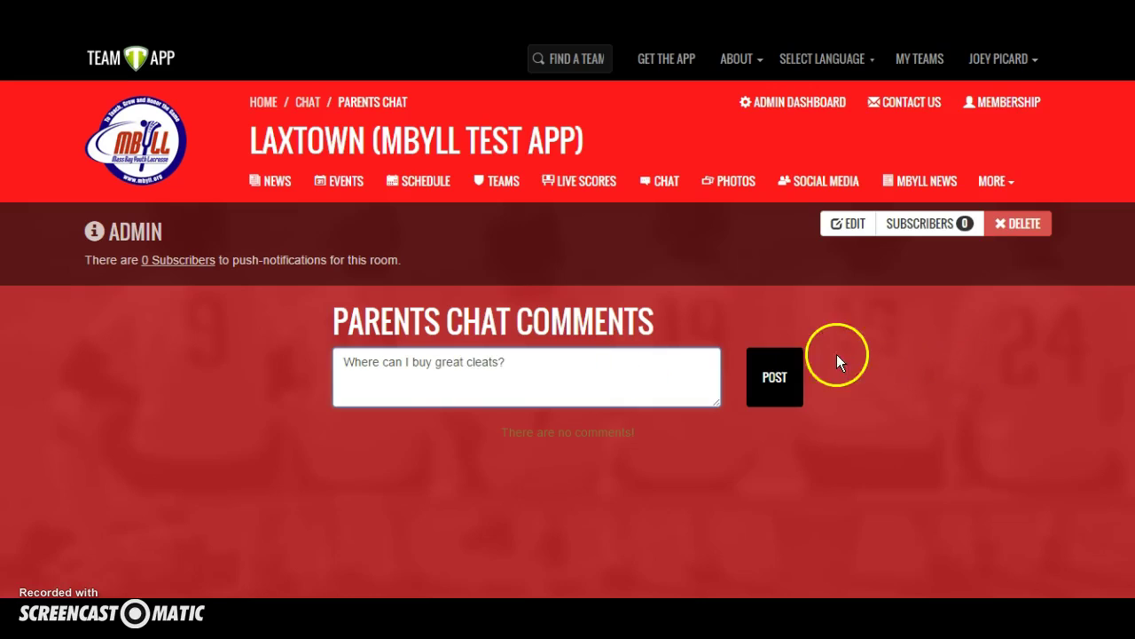
click(792, 368)
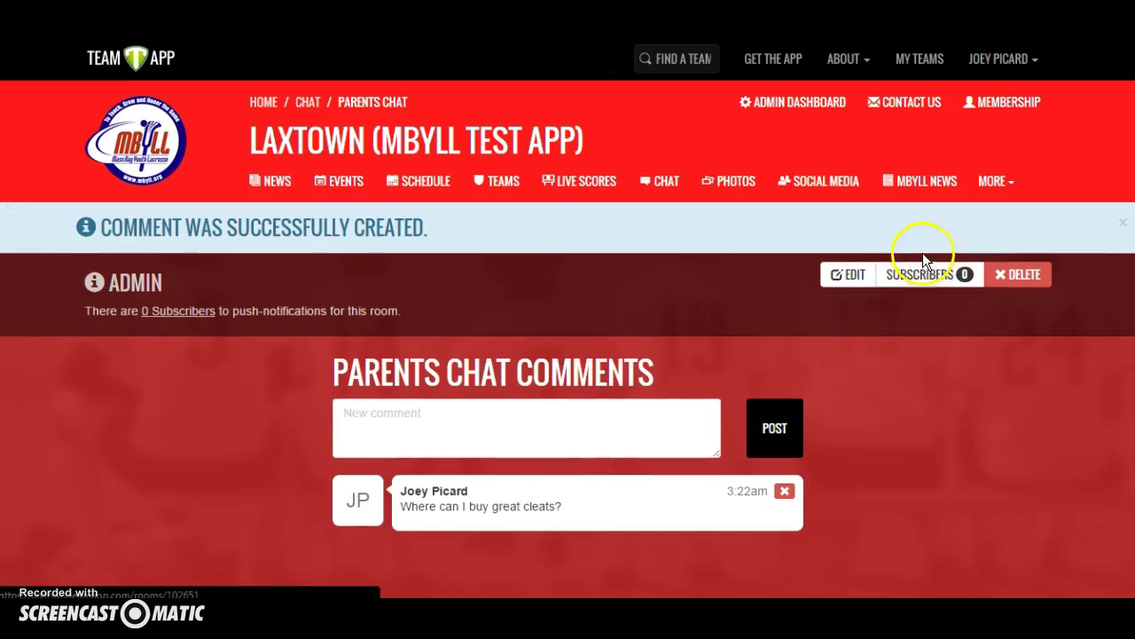
Step: Post a second Parents Chat comment reading "Hunter's sporting goods has great cleats at great prices!"
scroll(712, 368, down, 1)
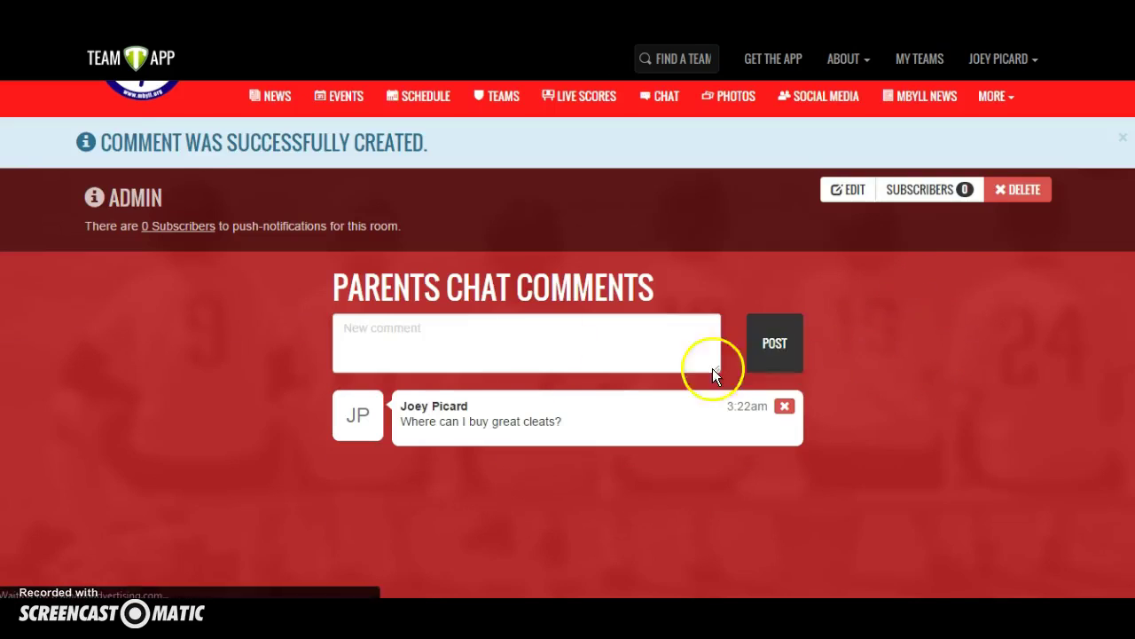
click(376, 325)
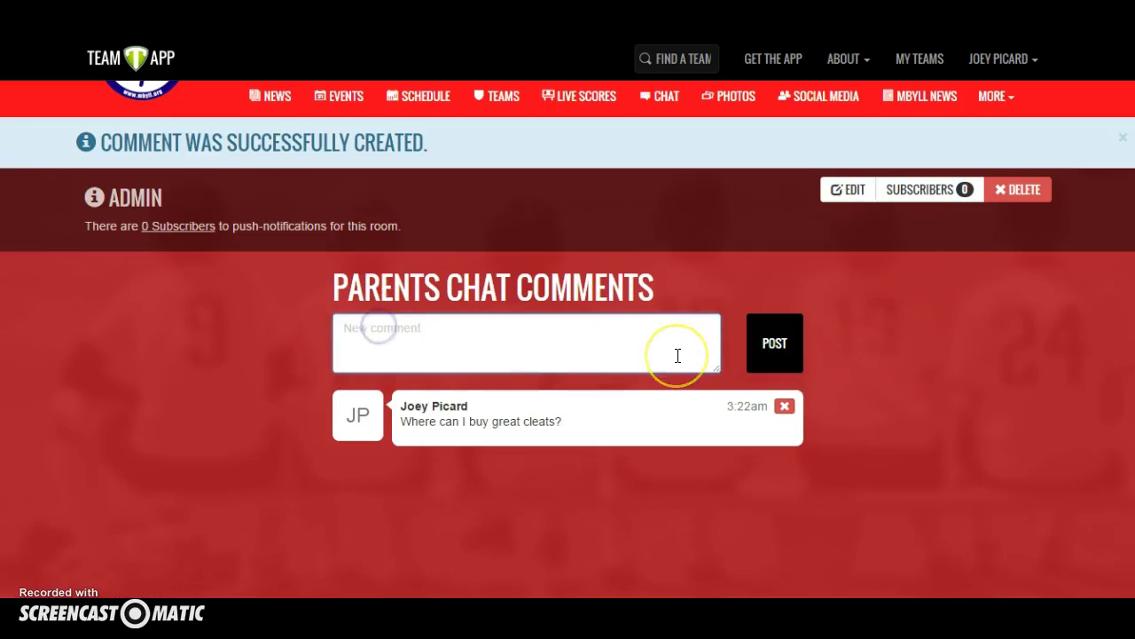
text(Hunter's sporting goods )
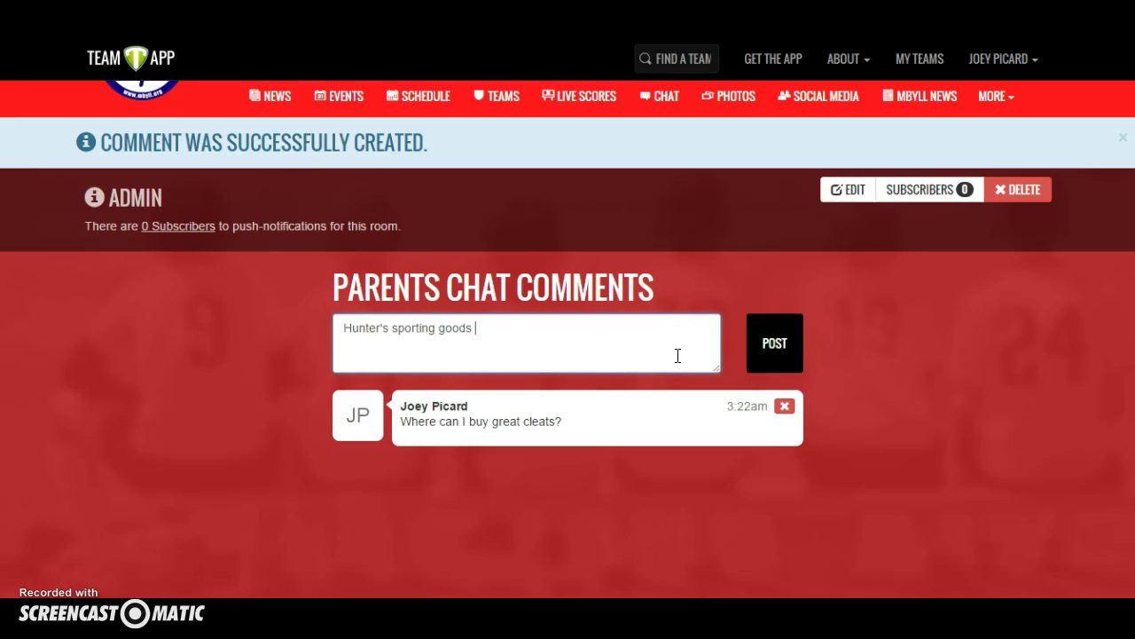
text(has great cleats at great prices!)
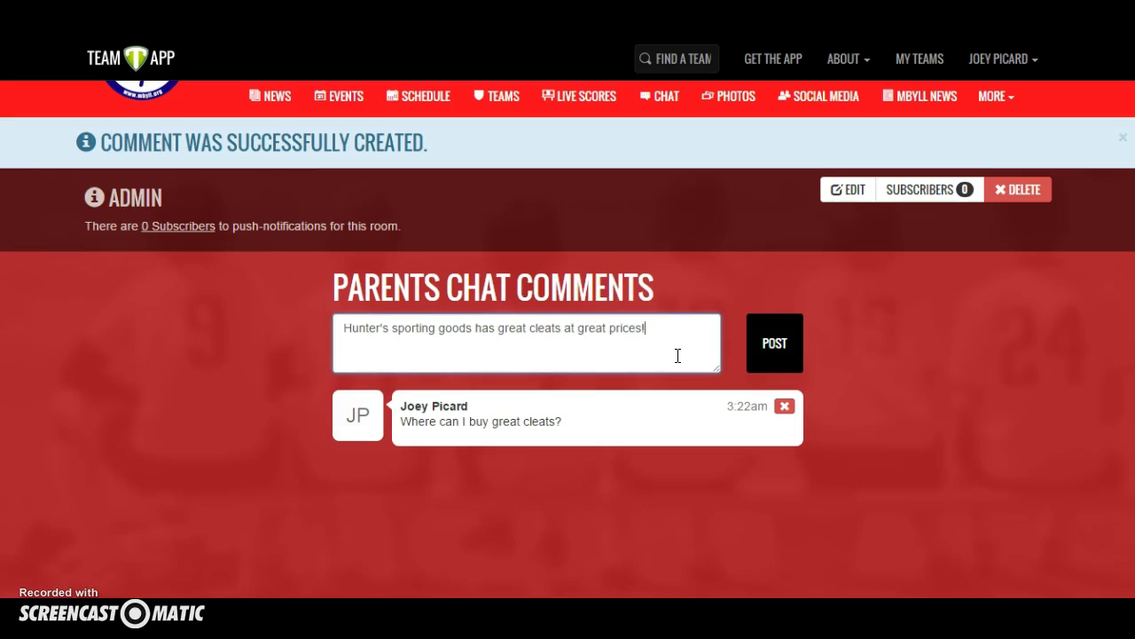
click(767, 346)
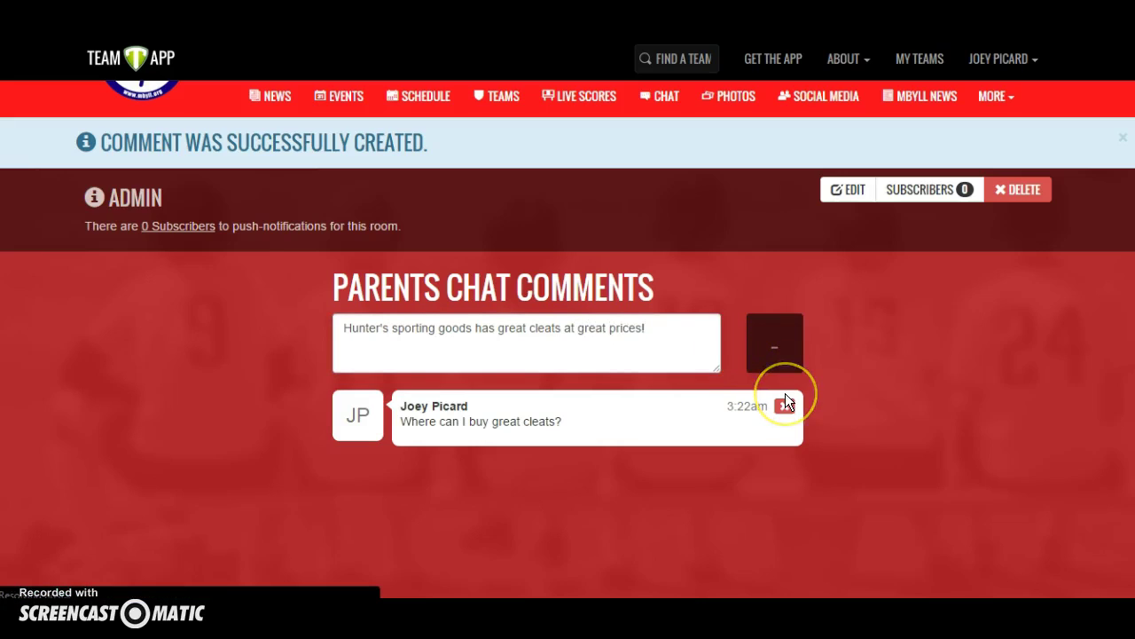
click(787, 396)
scroll(885, 379, down, 1)
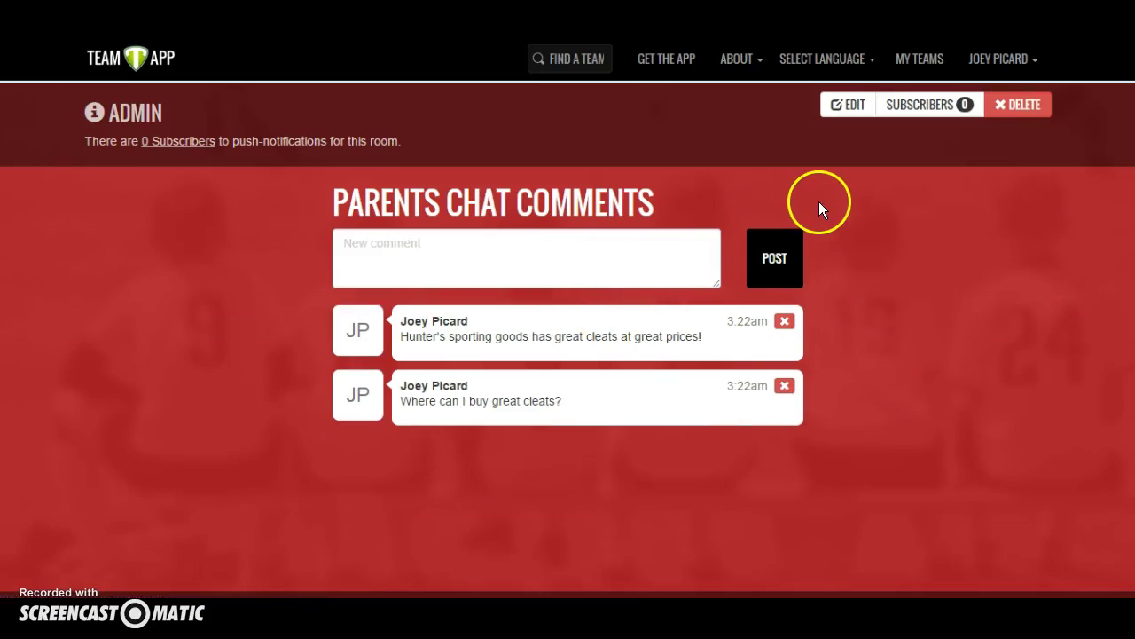
scroll(906, 142, up, 2)
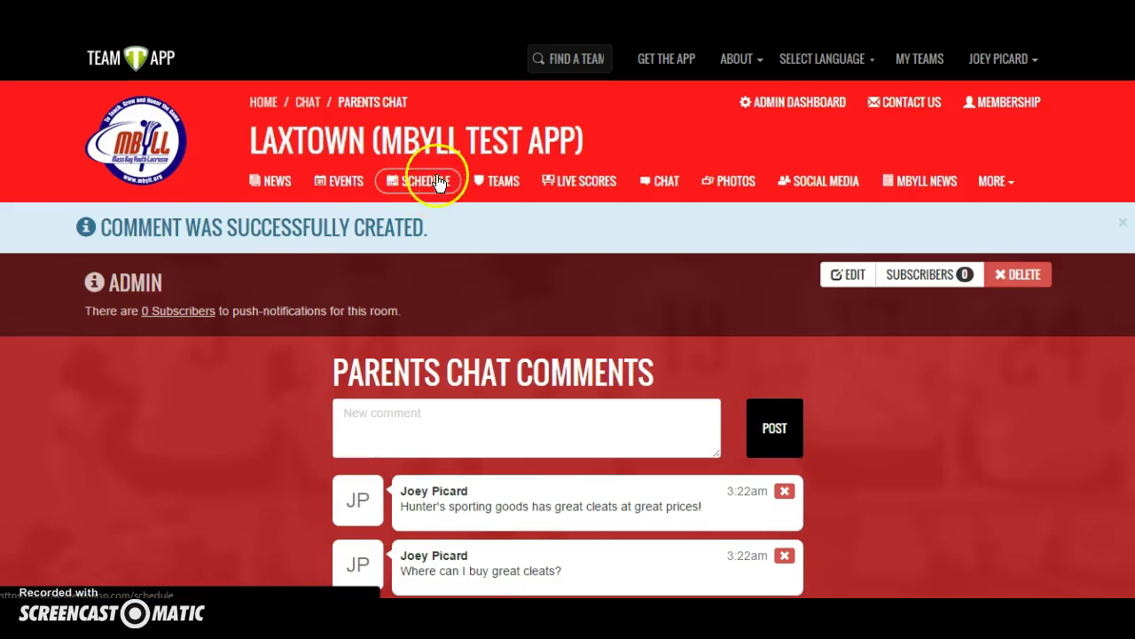
Step: Create a chat room named "Q&A for Laxtown Lacrosse" viewable by all of the listed groups
click(656, 183)
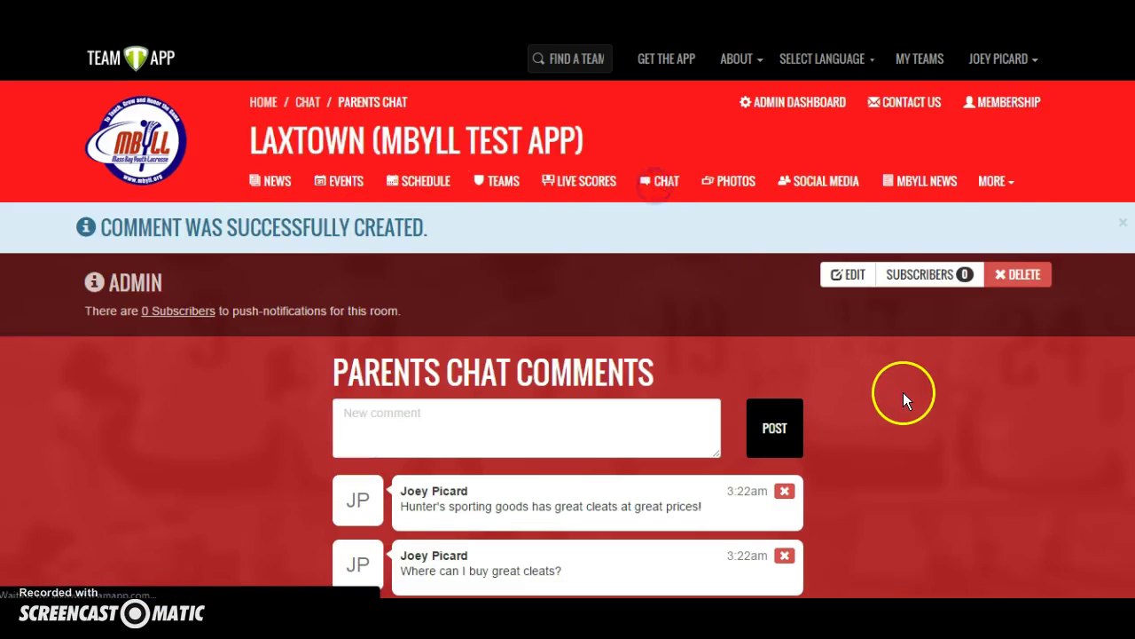
scroll(903, 392, down, 1)
click(758, 280)
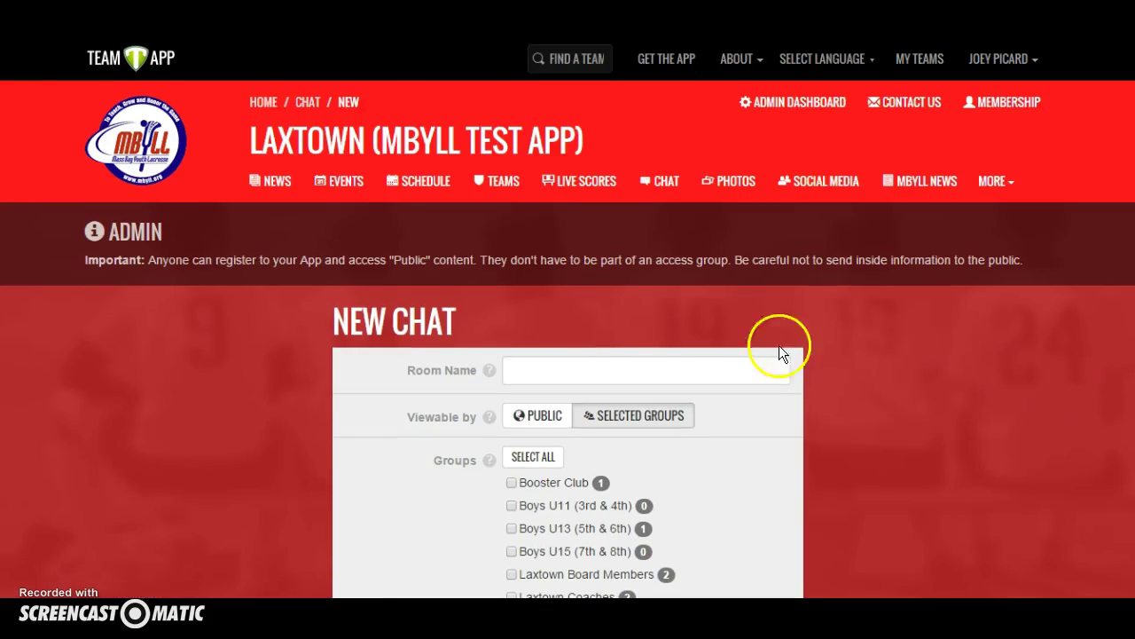
click(636, 373)
text(Q&A for Laxtown L)
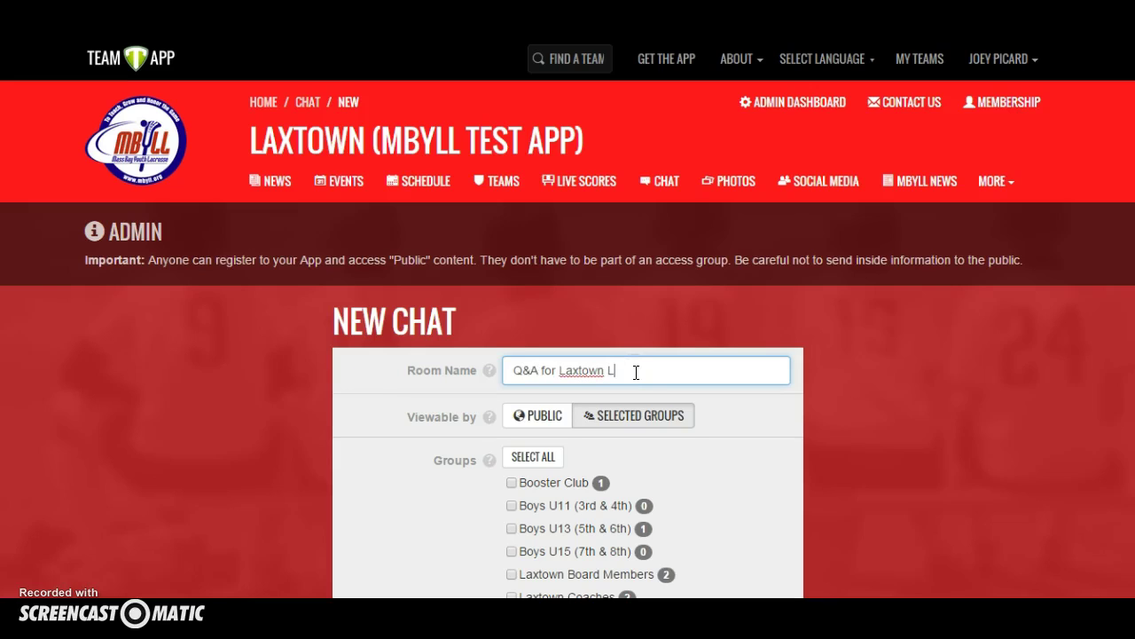
text(acrosse)
scroll(734, 353, down, 2)
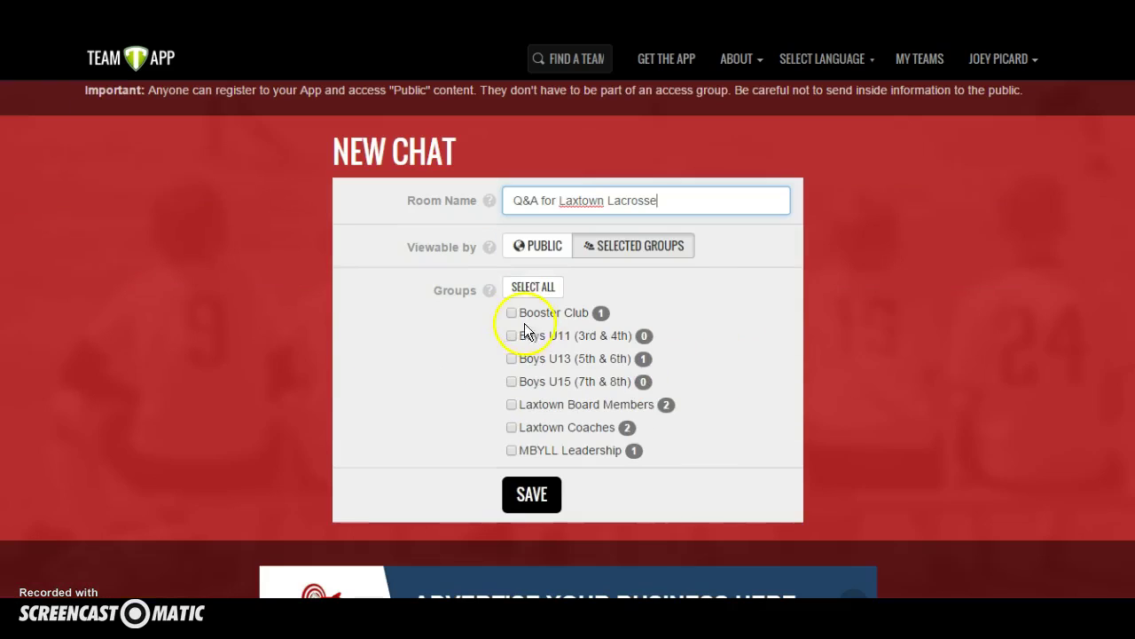
click(518, 291)
click(537, 495)
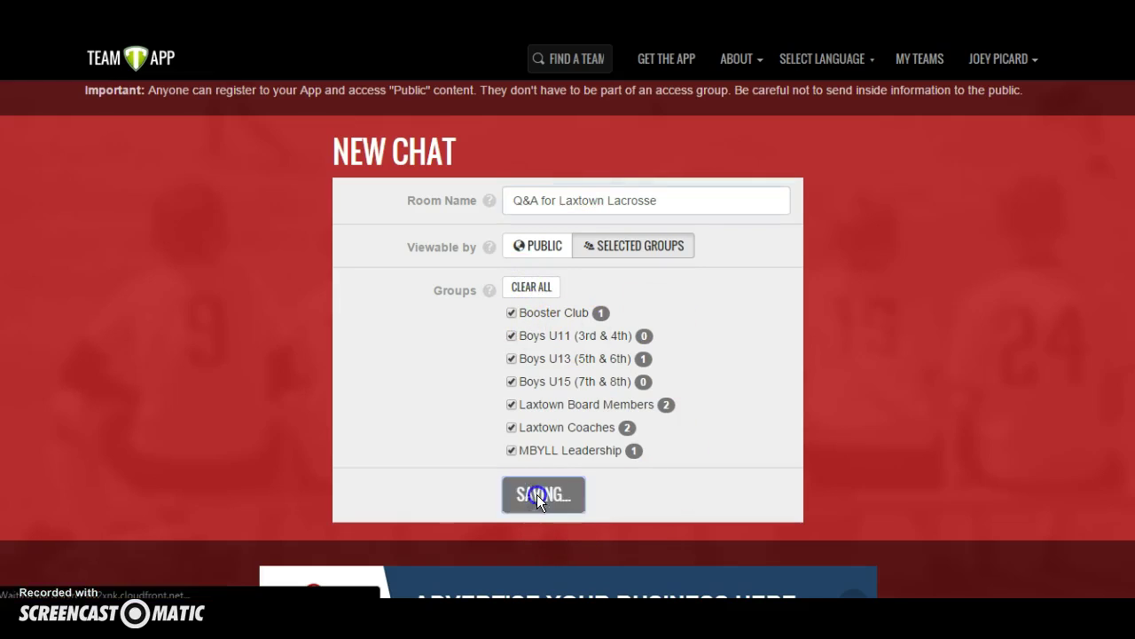
scroll(889, 322, down, 2)
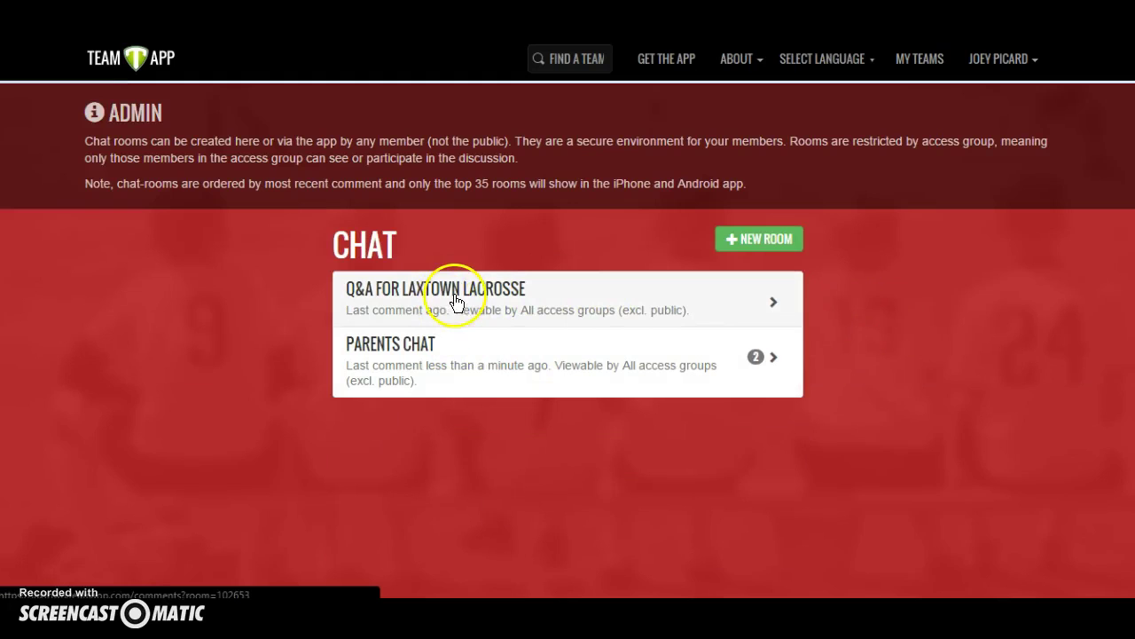
Step: Create a chat room named "Coaches Chat" viewable only by Laxtown Coaches and Laxtown Board Members
click(780, 242)
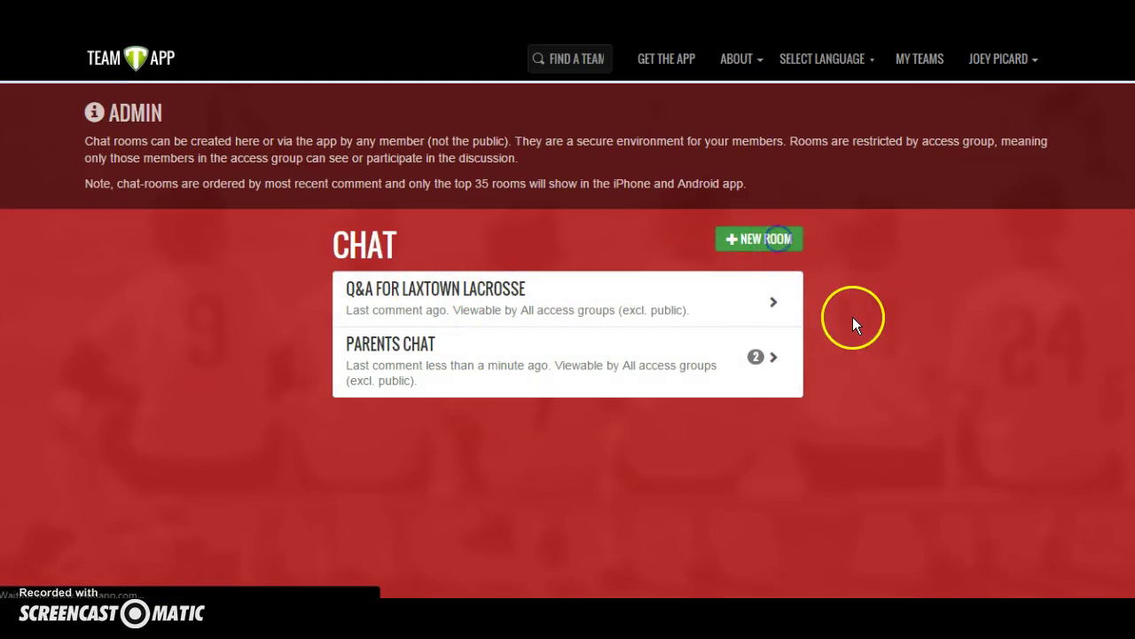
click(742, 364)
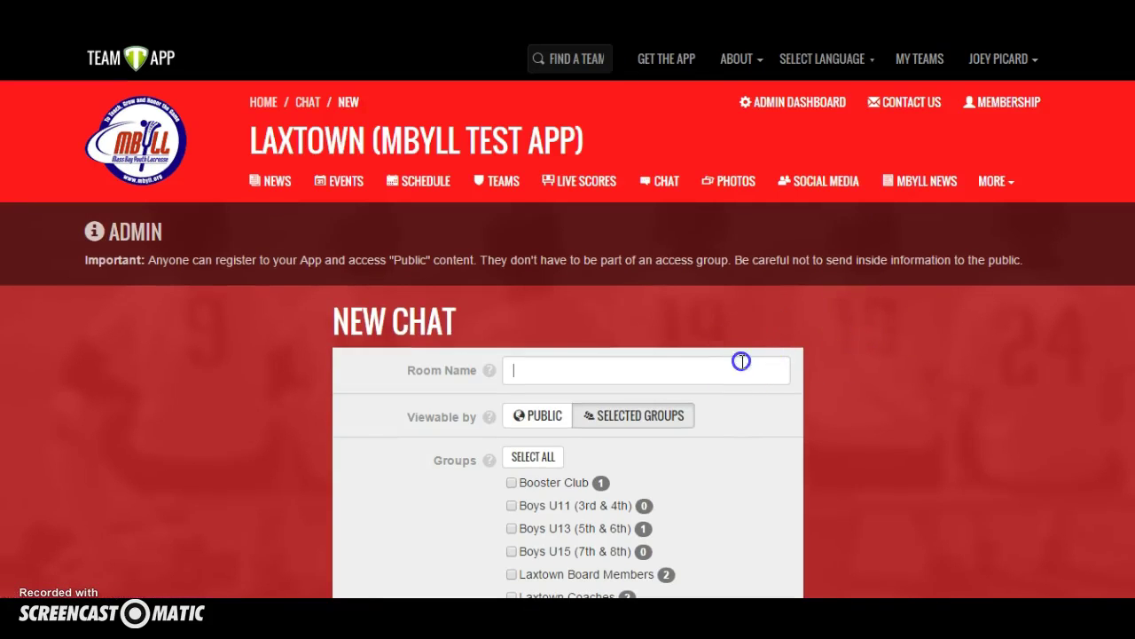
text(Coaches Chat)
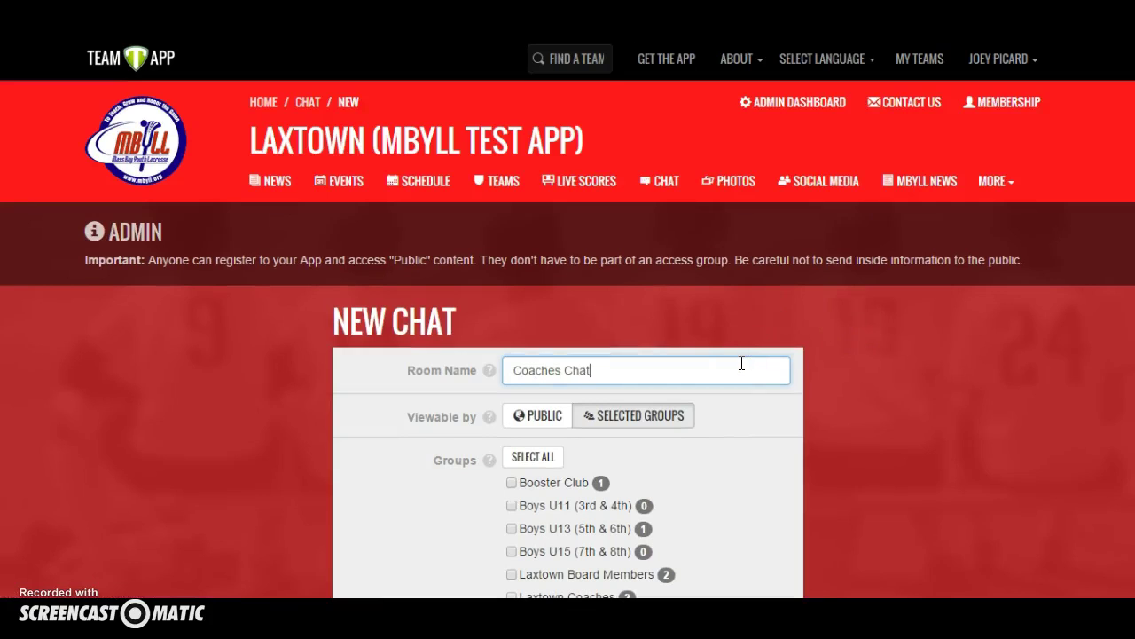
scroll(742, 370, down, 3)
click(511, 321)
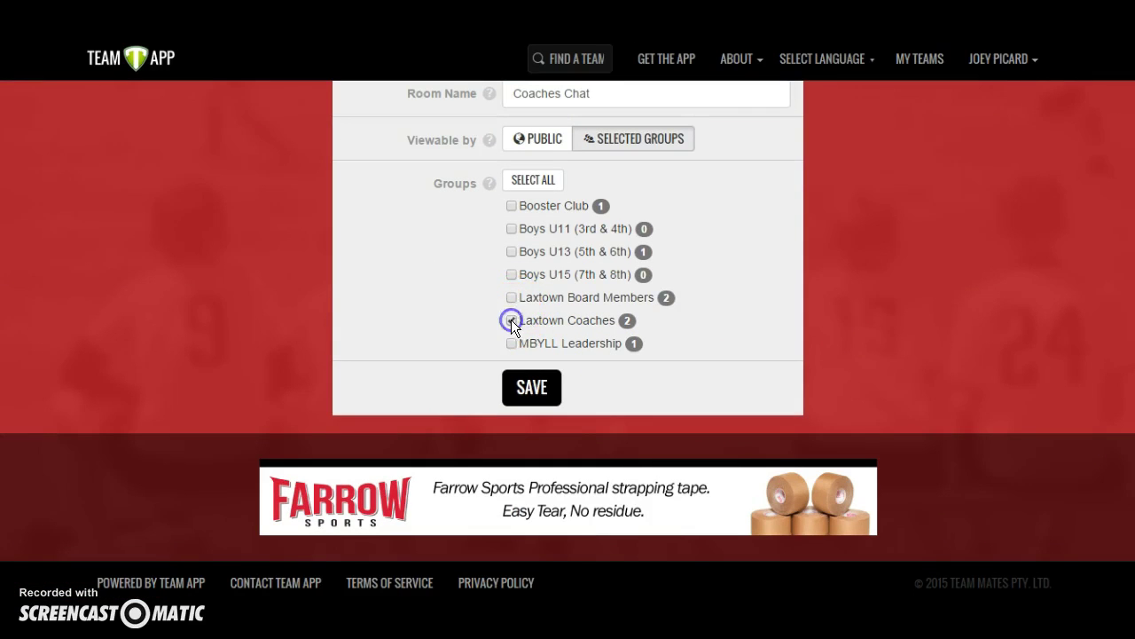
click(511, 297)
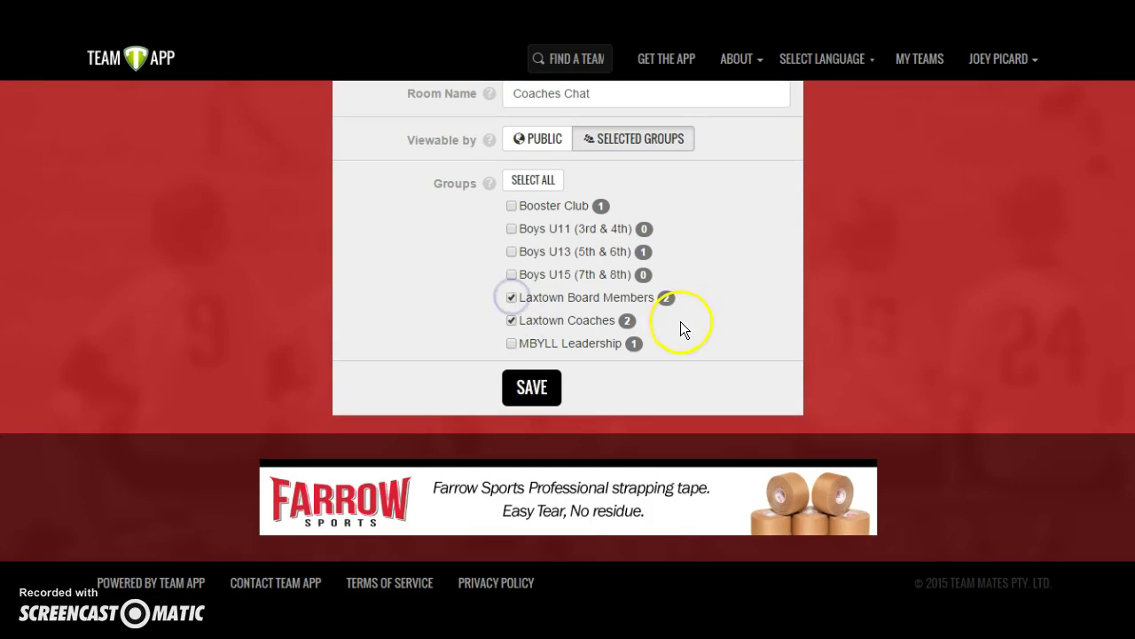
click(536, 388)
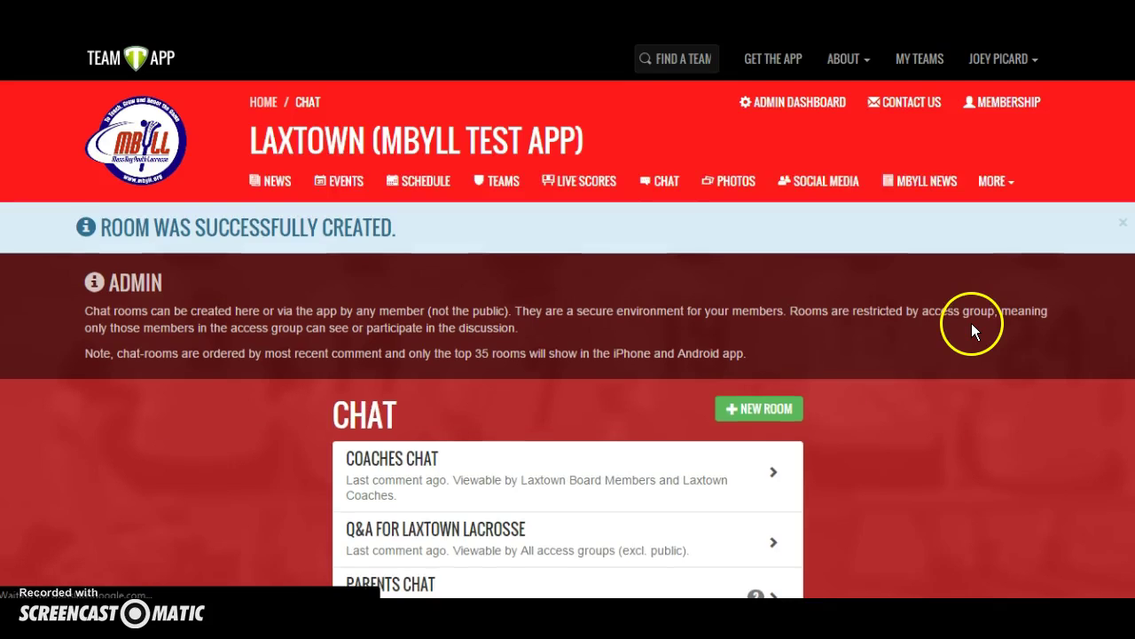
scroll(972, 328, down, 2)
click(745, 245)
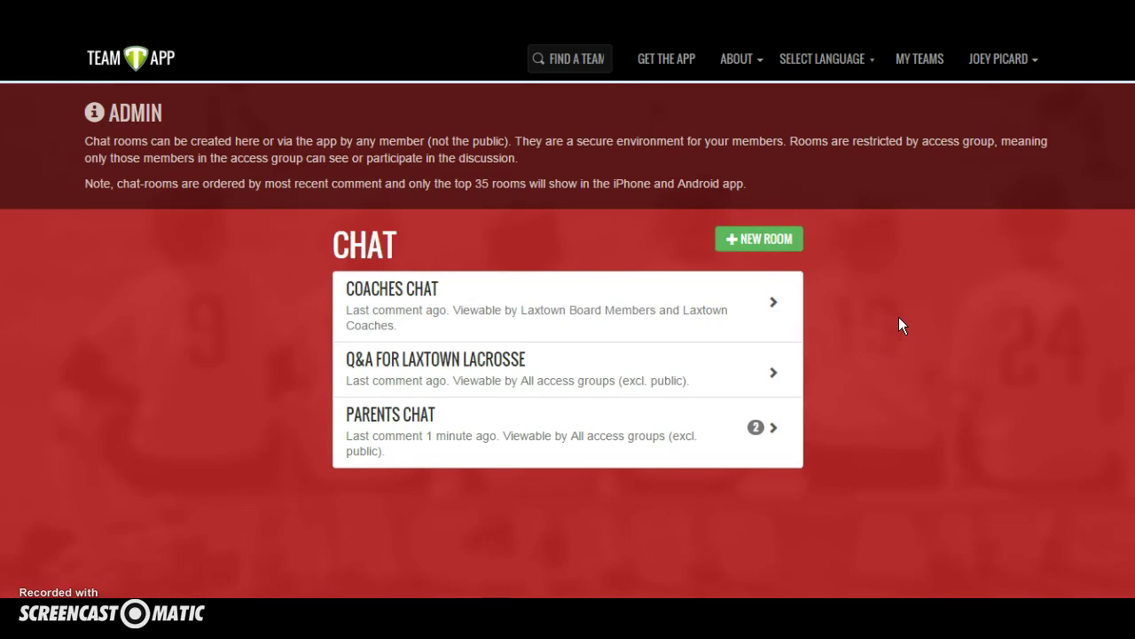
scroll(898, 326, up, 1)
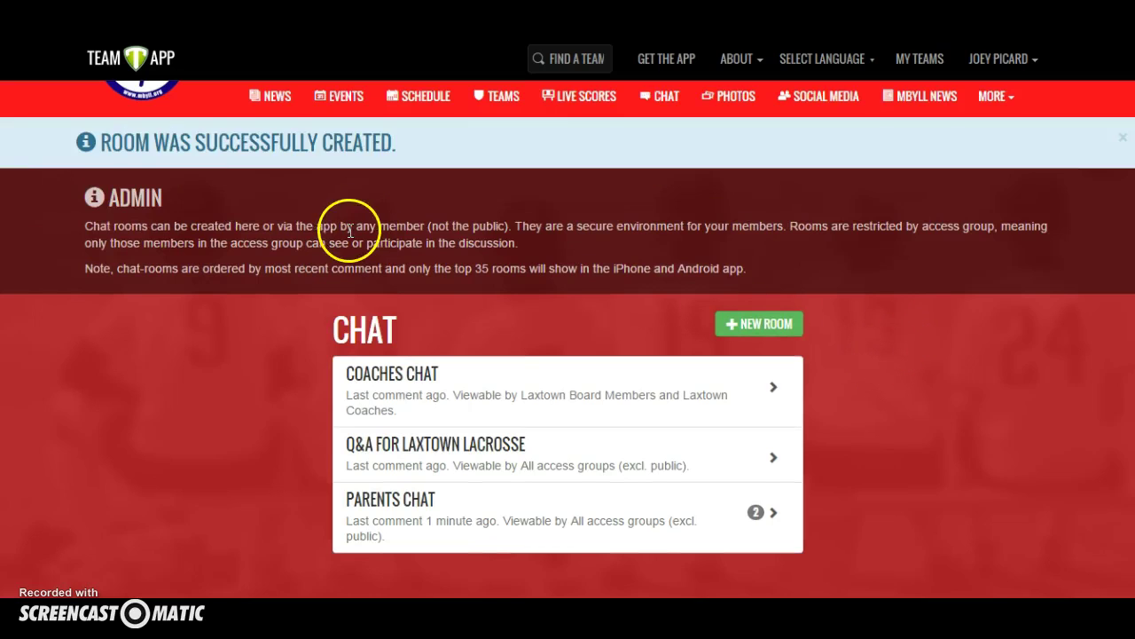
scroll(300, 408, up, 1)
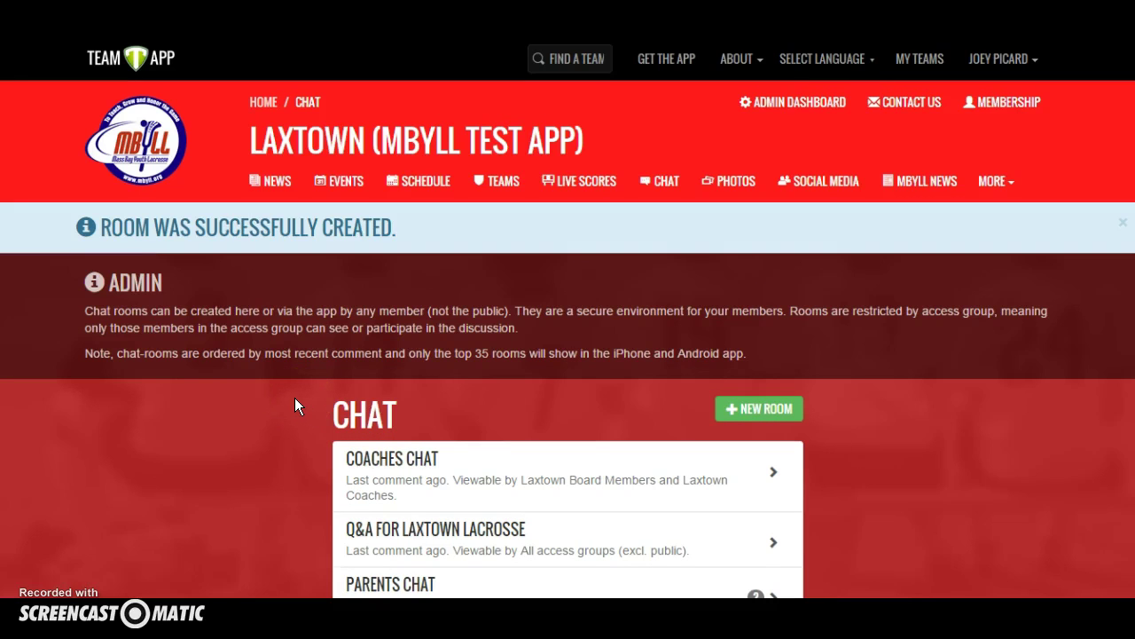